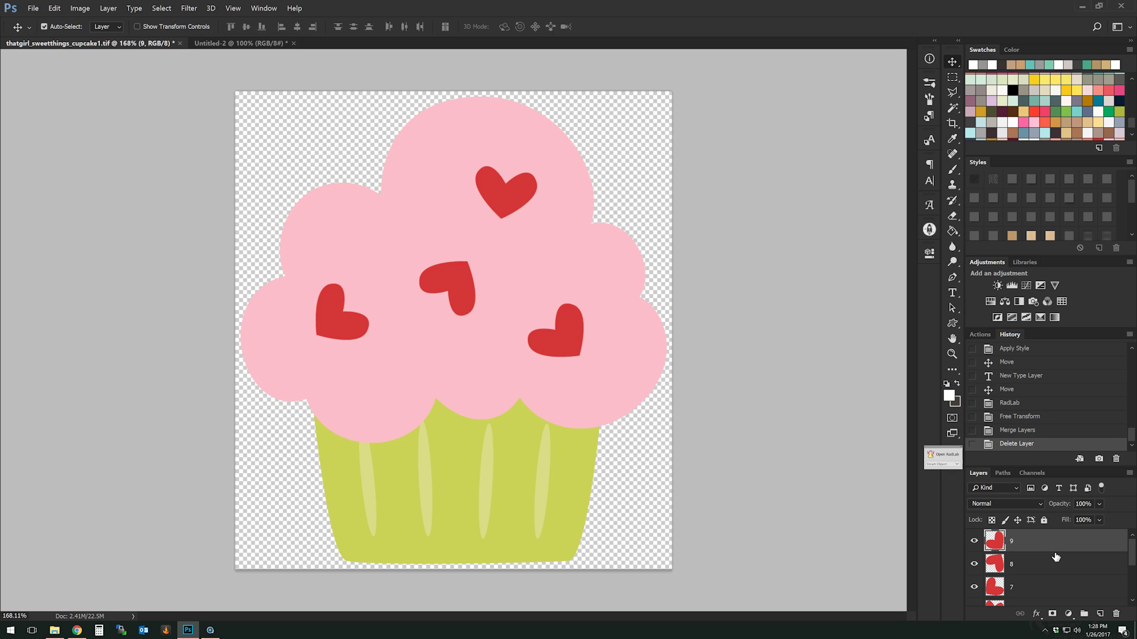
Duplicate the four red heart layers, 6 to 9, from the cupcake file into a new document.
{"action": "left_click", "coordinate": [525, 194]}
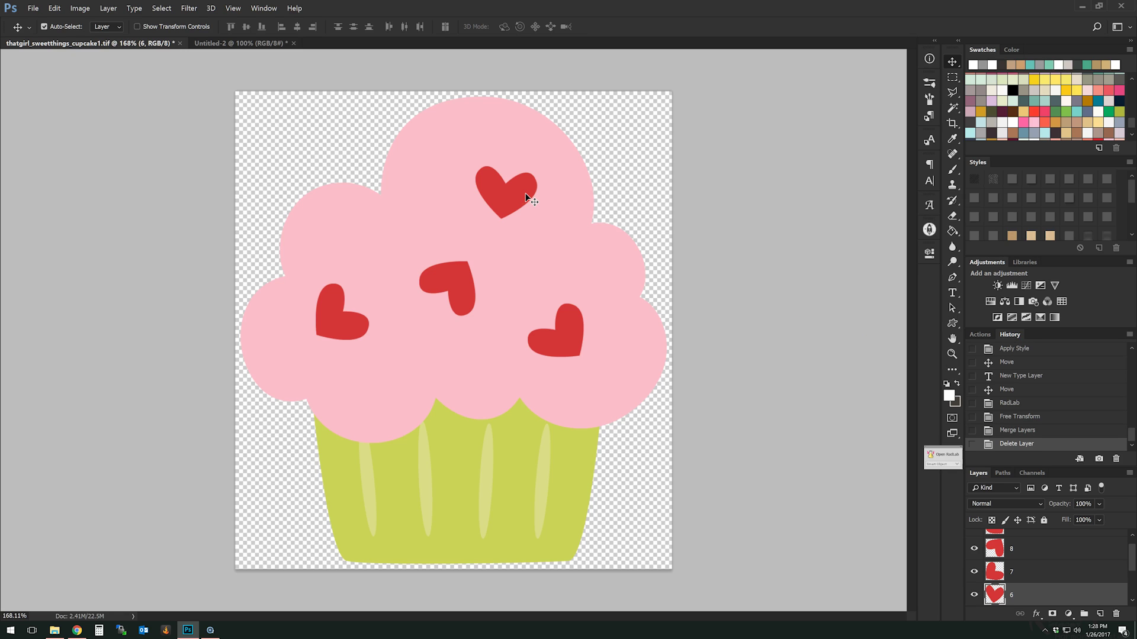
{"action": "scroll", "coordinate": [1101, 568], "scroll_direction": "up", "scroll_amount": 1}
{"action": "left_click", "coordinate": [1057, 543], "text": "shift"}
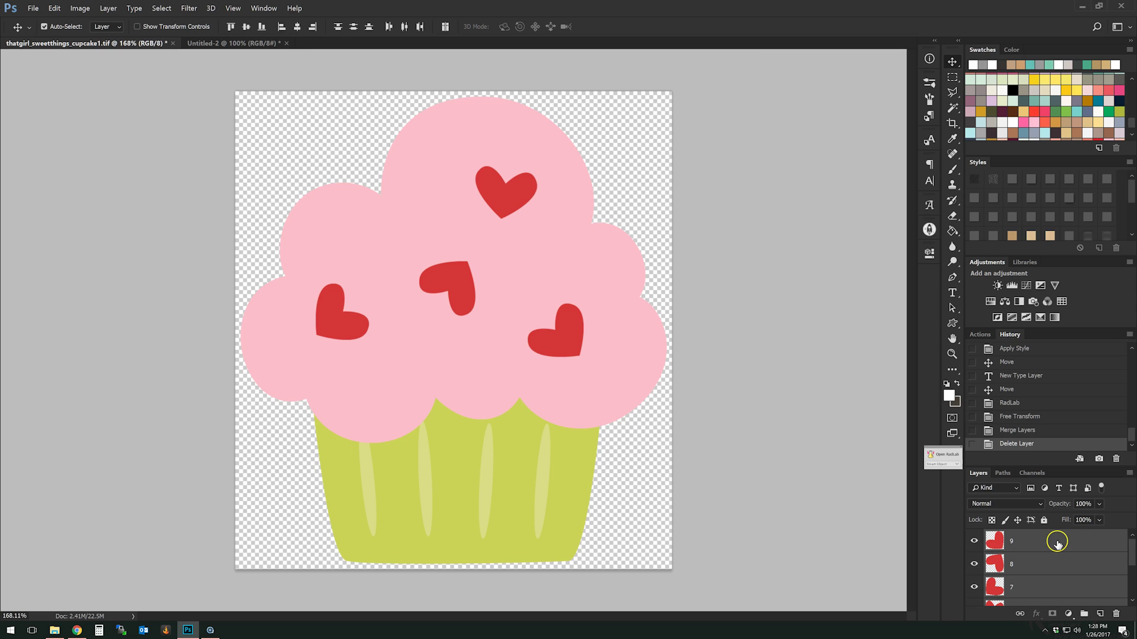
{"action": "right_click", "coordinate": [1057, 543]}
{"action": "left_click", "coordinate": [1060, 208]}
{"action": "left_click", "coordinate": [98, 67]}
{"action": "left_click", "coordinate": [118, 98]}
{"action": "left_click", "coordinate": [233, 27]}
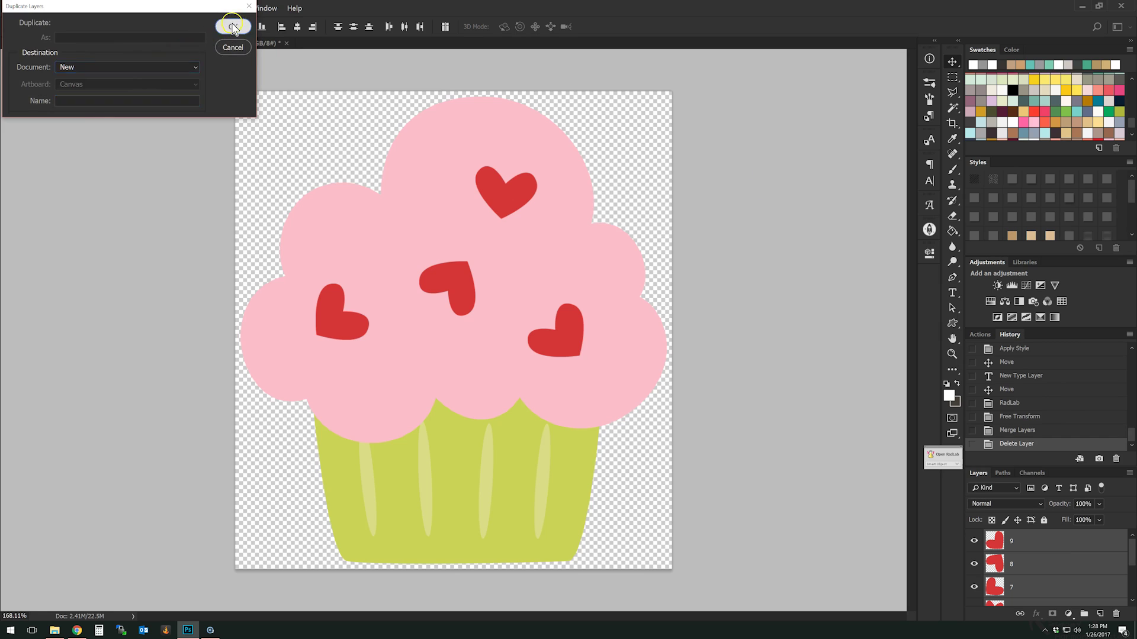
Merge the heart layers of the new document into one layer and shift the hearts slightly down on the canvas.
{"action": "right_click", "coordinate": [1026, 561]}
{"action": "left_click", "coordinate": [1048, 443]}
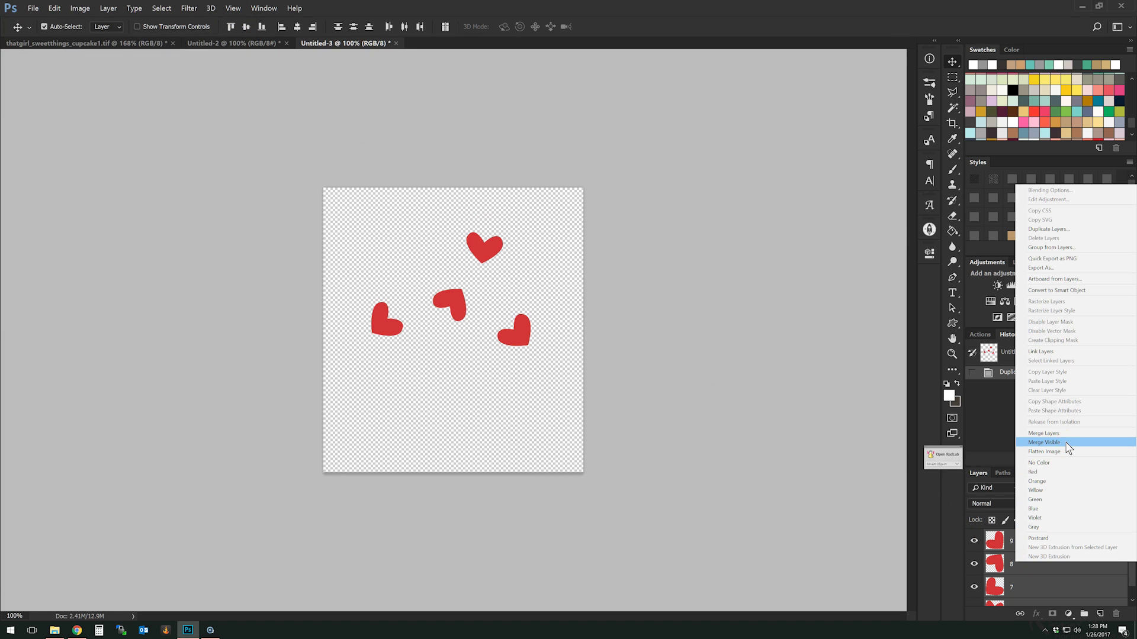
{"action": "left_click", "coordinate": [1066, 436]}
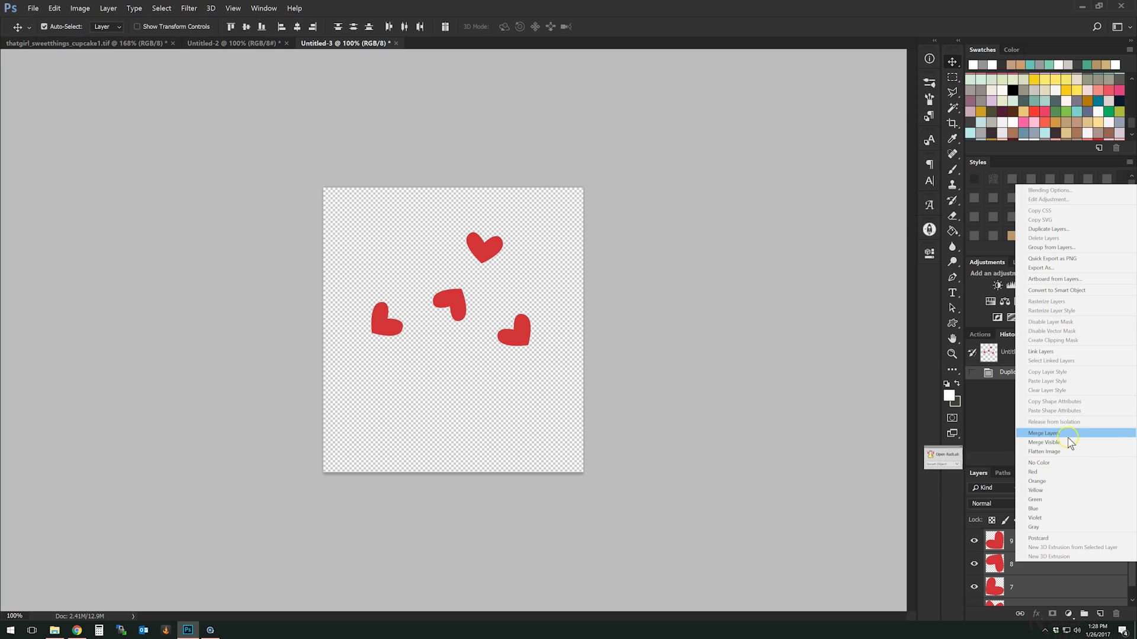
{"action": "mouse_move", "coordinate": [514, 342]}
{"action": "left_mouse_down"}
{"action": "mouse_move", "coordinate": [509, 384]}
{"action": "mouse_move", "coordinate": [511, 364]}
{"action": "left_mouse_up"}
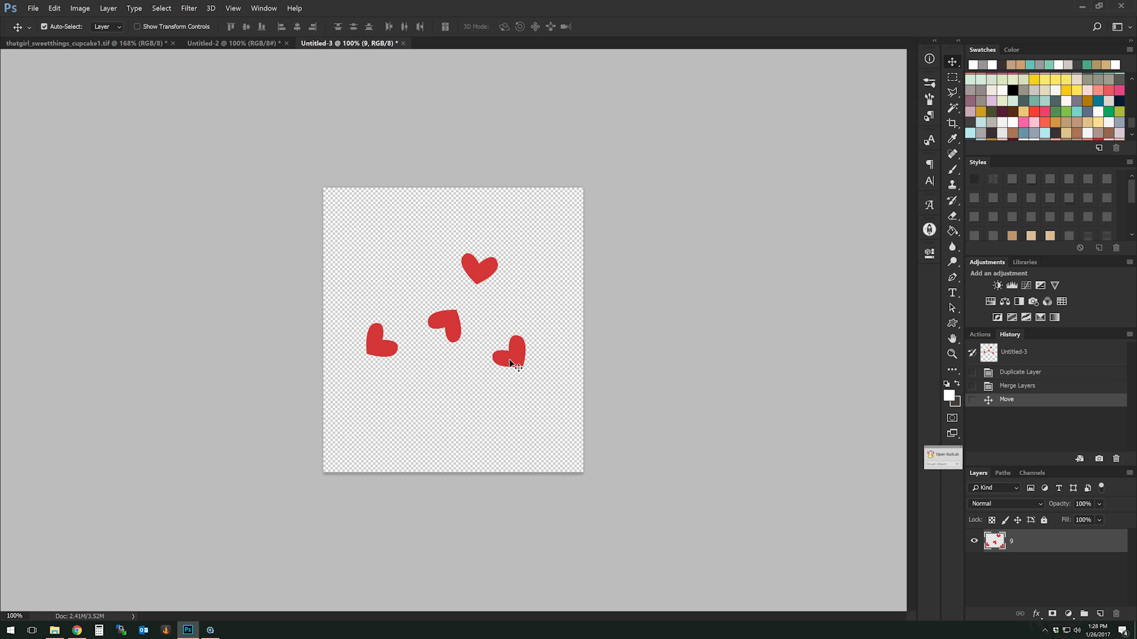
{"action": "left_click_drag", "start_coordinate": [465, 276], "coordinate": [465, 276]}
Select the Simple Enamel Pin action for the hearts layer and set the foreground color to tan, bda285.
{"action": "left_click", "coordinate": [979, 335]}
{"action": "left_click", "coordinate": [1059, 423]}
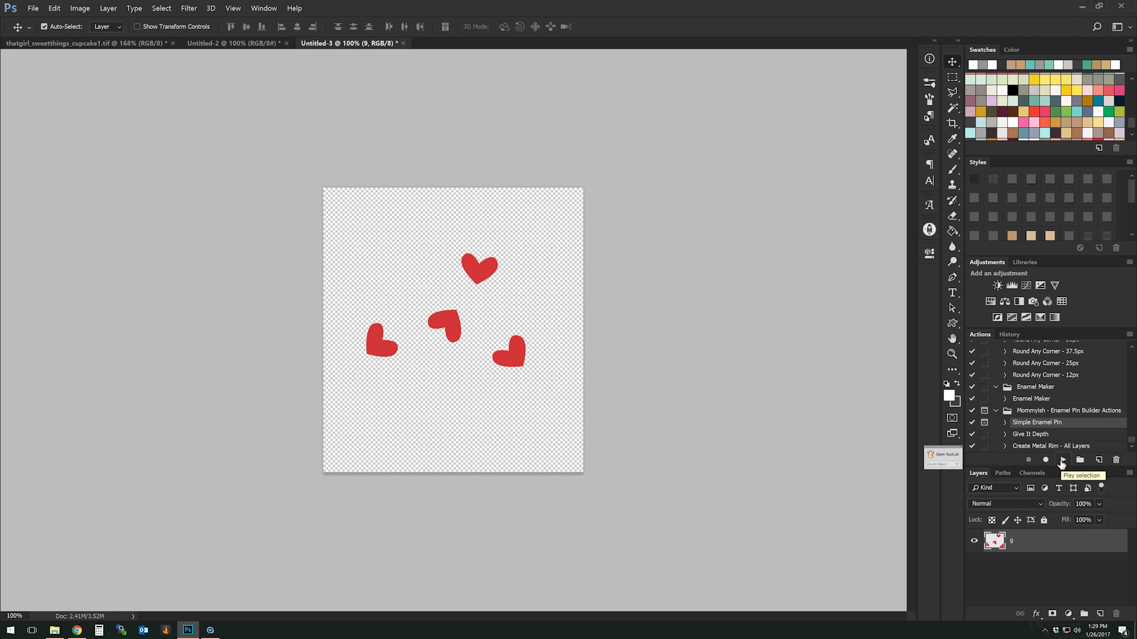
{"action": "left_click", "coordinate": [1012, 542]}
{"action": "left_click", "coordinate": [948, 397]}
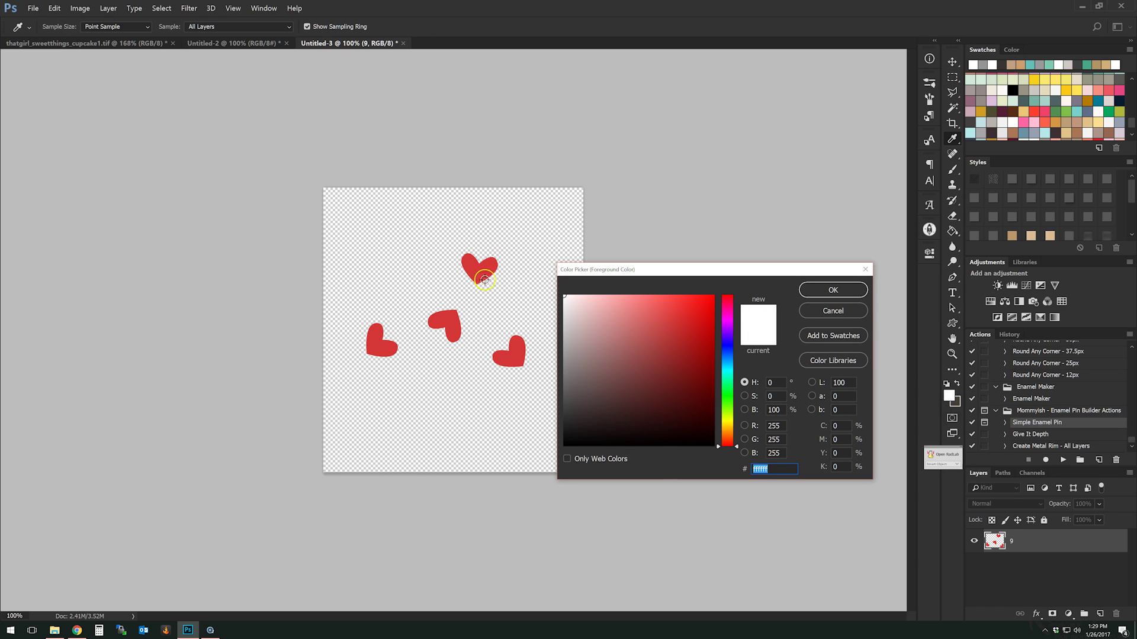
{"action": "left_click", "coordinate": [728, 434]}
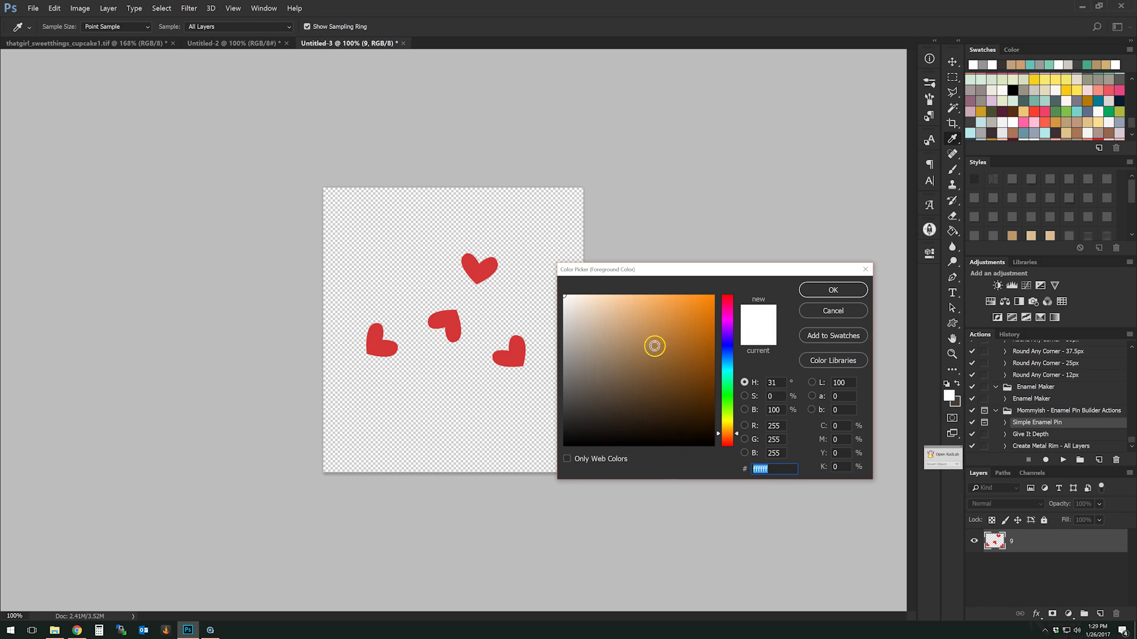
{"action": "left_click", "coordinate": [617, 320]}
{"action": "left_click", "coordinate": [629, 325]}
{"action": "left_click", "coordinate": [591, 412]}
{"action": "left_click_drag", "start_coordinate": [590, 411], "coordinate": [582, 414]}
{"action": "left_click", "coordinate": [580, 318]}
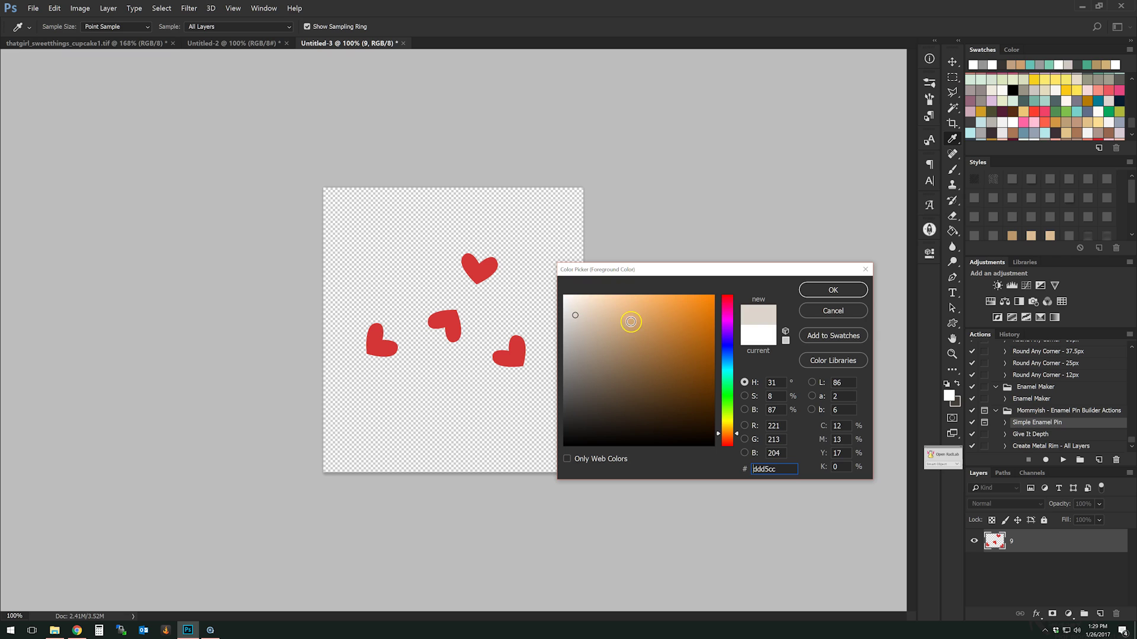
{"action": "left_click", "coordinate": [616, 319]}
{"action": "left_click", "coordinate": [609, 334]}
{"action": "left_click", "coordinate": [813, 291]}
Run the Simple Enamel Pin action on the merged hearts and inspect their metal rims up close.
{"action": "left_click", "coordinate": [1063, 459]}
{"action": "left_click", "coordinate": [551, 245]}
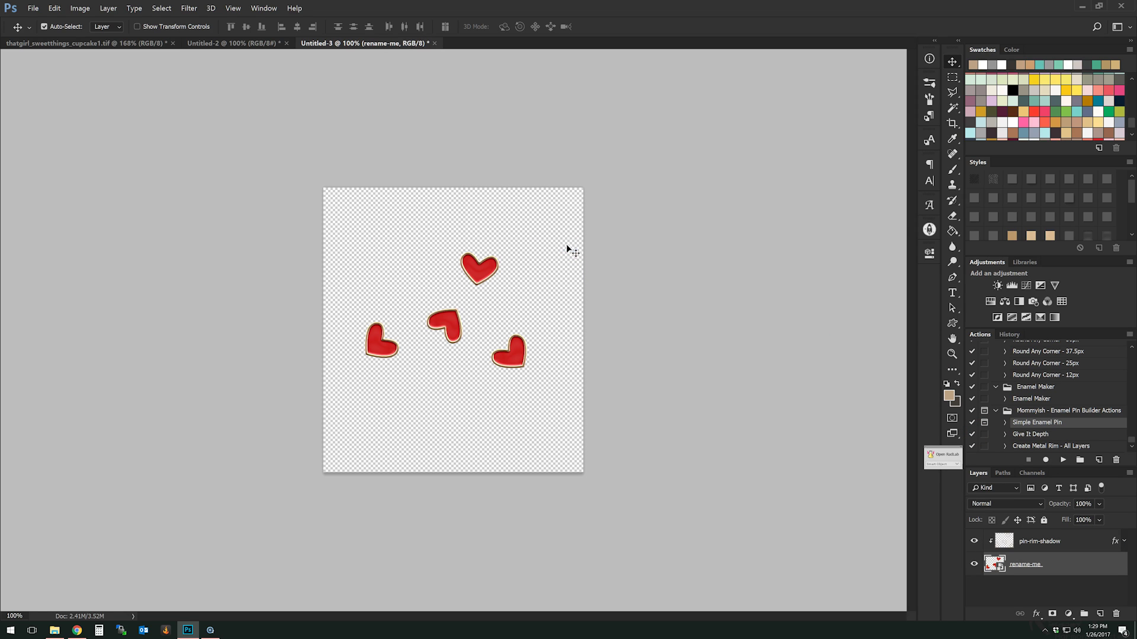
{"action": "left_click", "coordinate": [393, 219]}
{"action": "scroll", "coordinate": [392, 235], "scroll_direction": "up", "scroll_amount": 8}
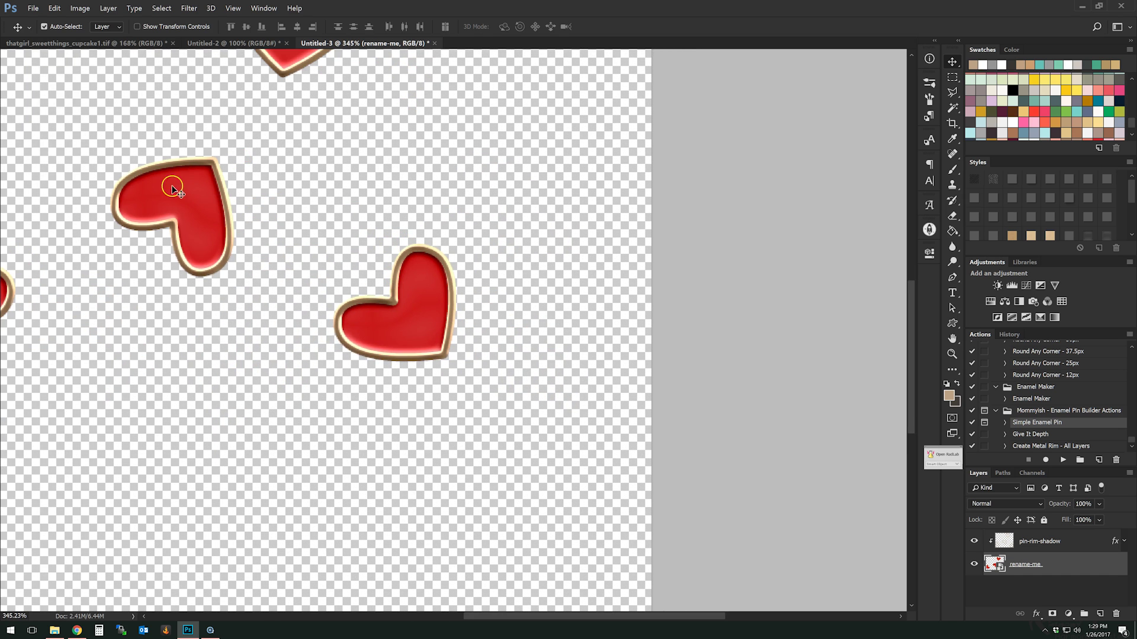
{"action": "left_click_drag", "start_coordinate": [610, 616], "coordinate": [552, 622]}
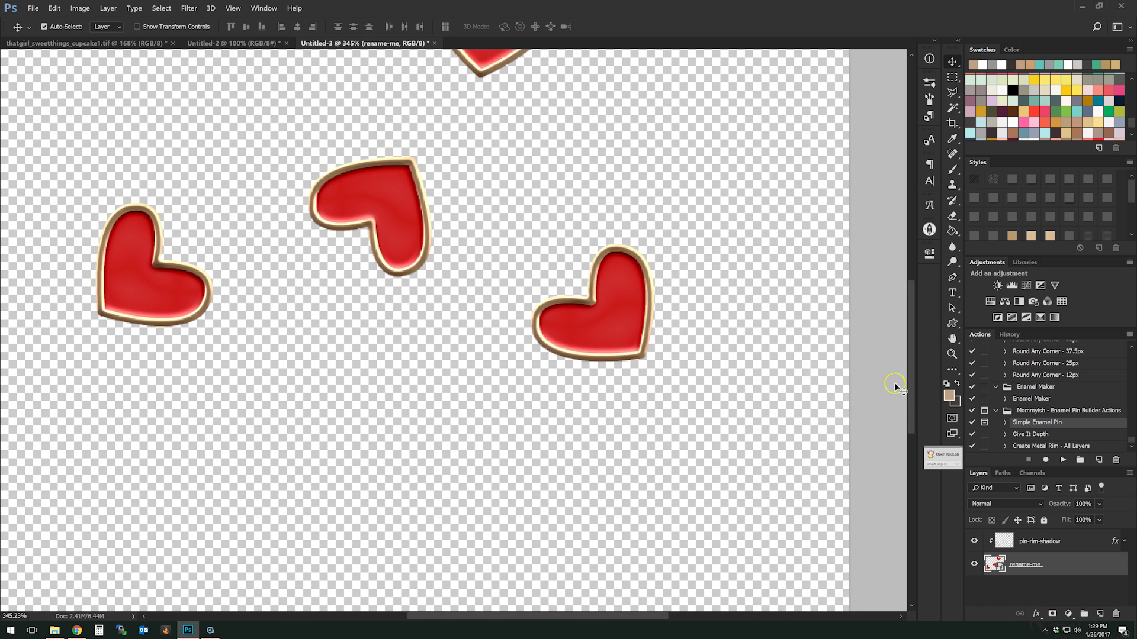
{"action": "left_click_drag", "start_coordinate": [908, 380], "coordinate": [909, 352]}
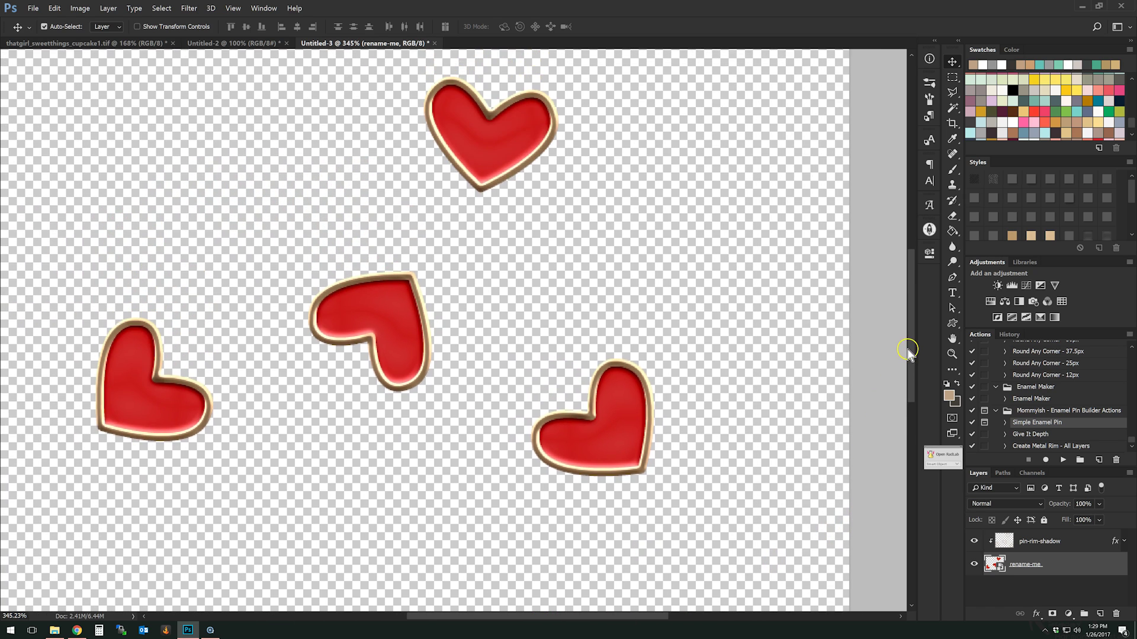
Open the rename-me smart object, try a different style on its pin layer, and close it without saving.
{"action": "left_click", "coordinate": [1000, 568], "text": "ctrl"}
{"action": "double_click", "coordinate": [1000, 568]}
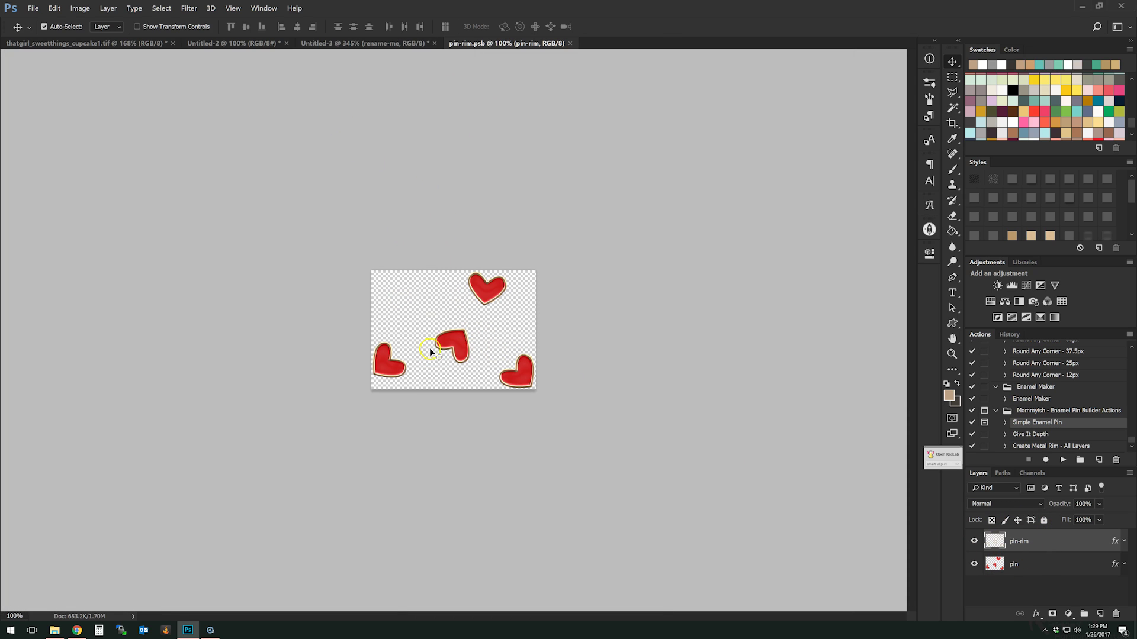
{"action": "left_click", "coordinate": [1045, 566]}
{"action": "scroll", "coordinate": [1057, 204], "scroll_direction": "down", "scroll_amount": 2}
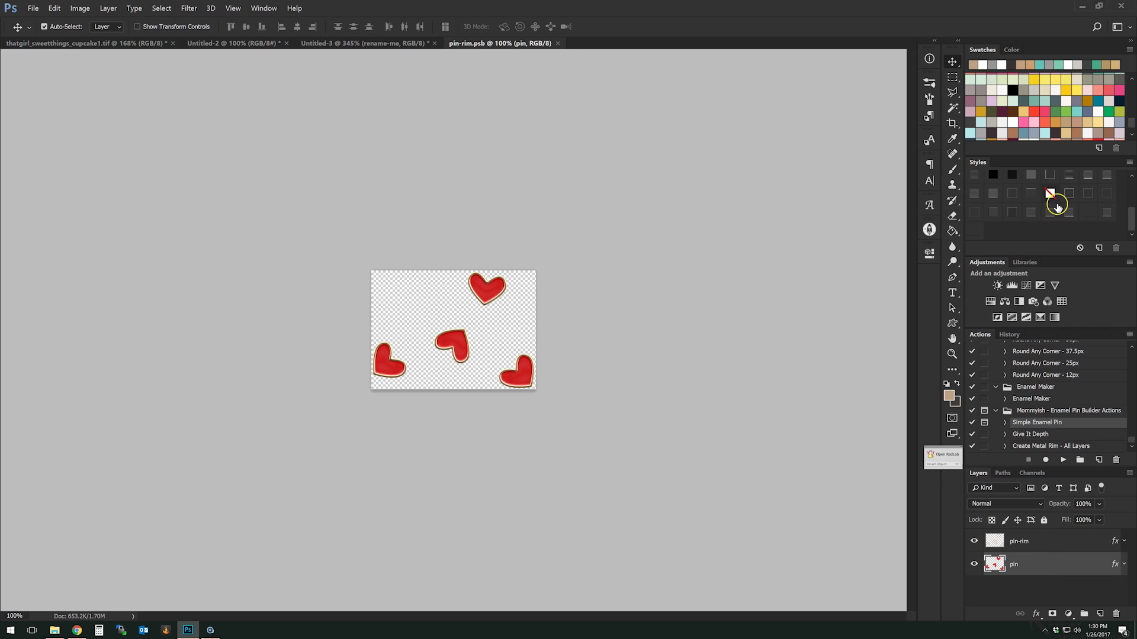
{"action": "left_click", "coordinate": [1065, 216]}
{"action": "left_click", "coordinate": [1060, 214]}
{"action": "left_click", "coordinate": [562, 43]}
{"action": "left_click", "coordinate": [560, 237]}
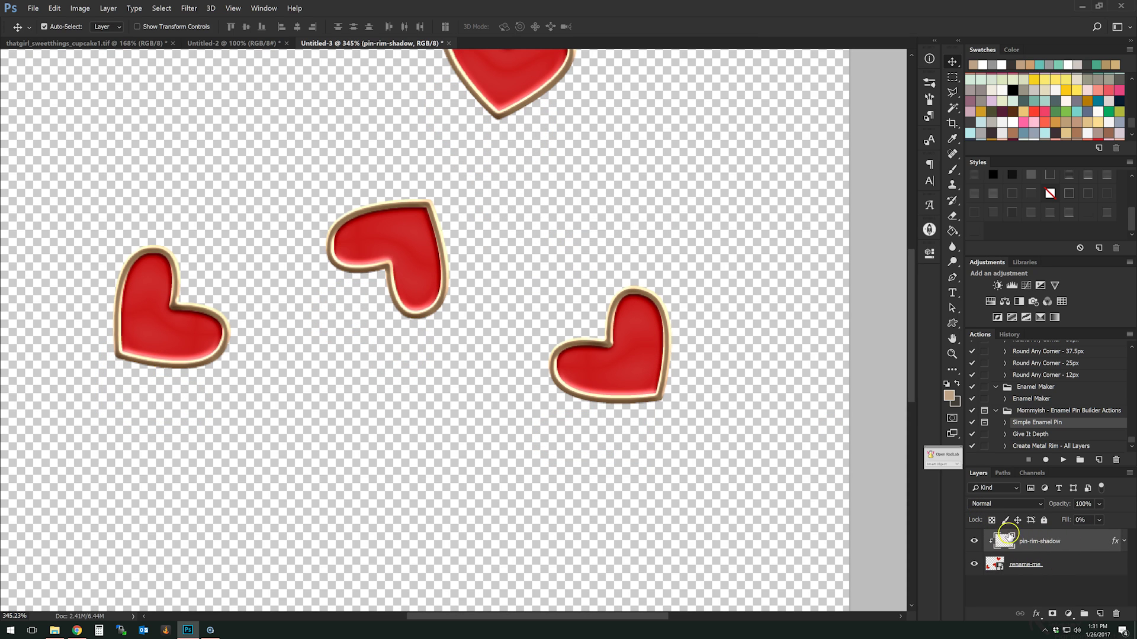
Toggle the pin-rim-shadow layer's visibility to compare the hearts with and without it, leave it on, and merge the visible layers.
{"action": "left_click", "coordinate": [975, 542]}
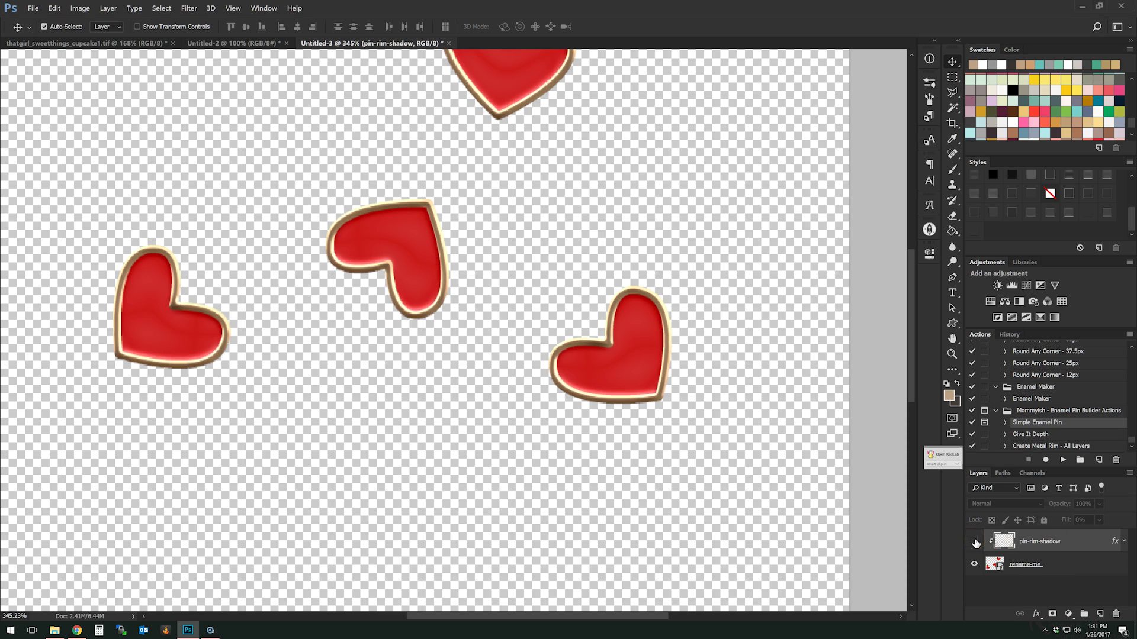
{"action": "left_click", "coordinate": [974, 541]}
{"action": "left_click", "coordinate": [974, 542]}
{"action": "left_click", "coordinate": [974, 541]}
{"action": "left_click", "coordinate": [975, 542]}
{"action": "left_click", "coordinate": [975, 541]}
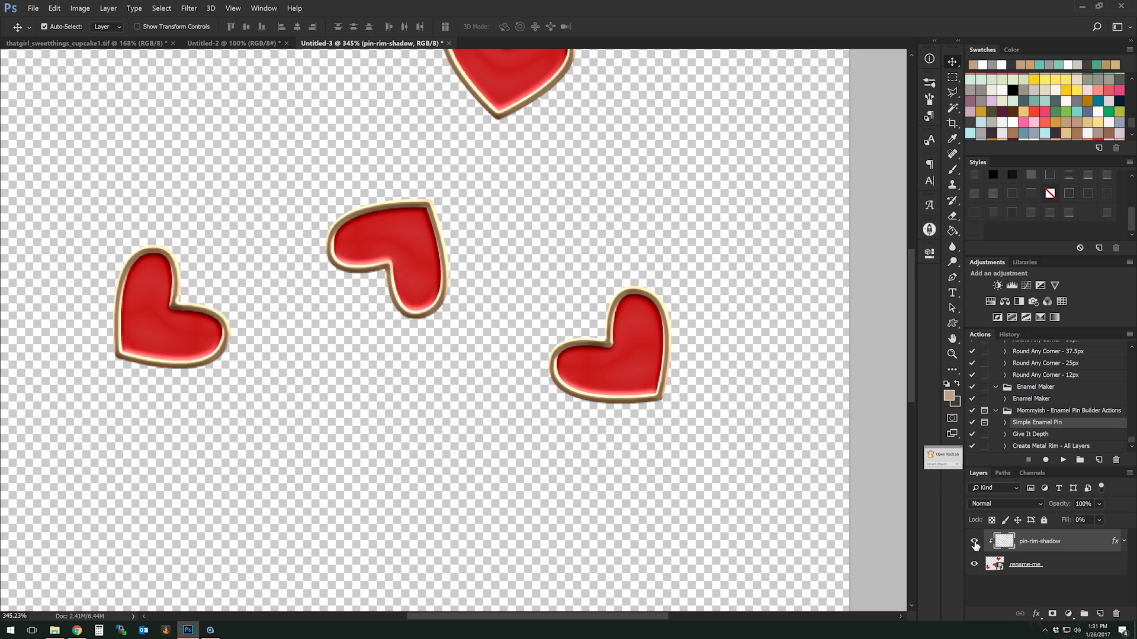
{"action": "right_click", "coordinate": [1014, 541]}
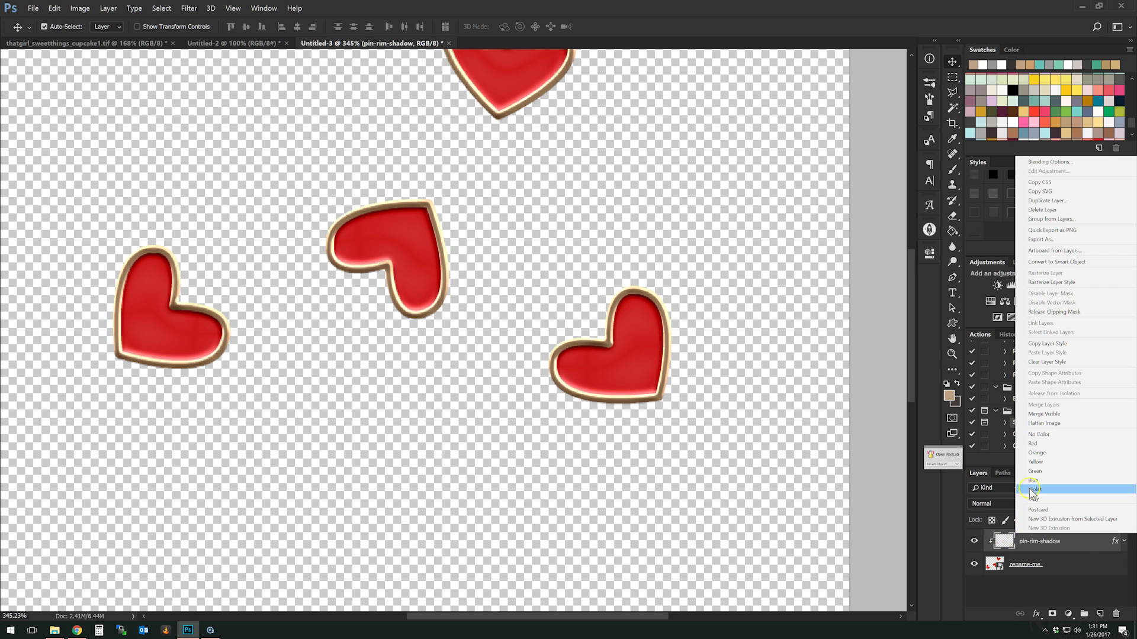
{"action": "left_click", "coordinate": [1055, 415]}
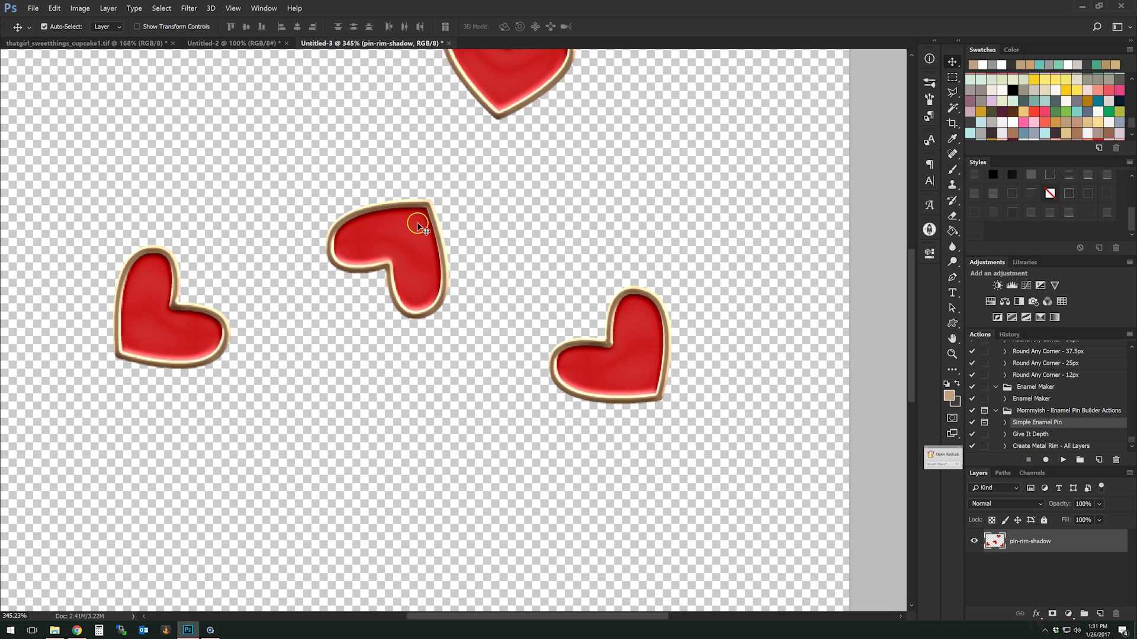
Run the Give It Depth action on the merged hearts, keeping tan bda285 as the foreground color.
{"action": "left_click", "coordinate": [1047, 434]}
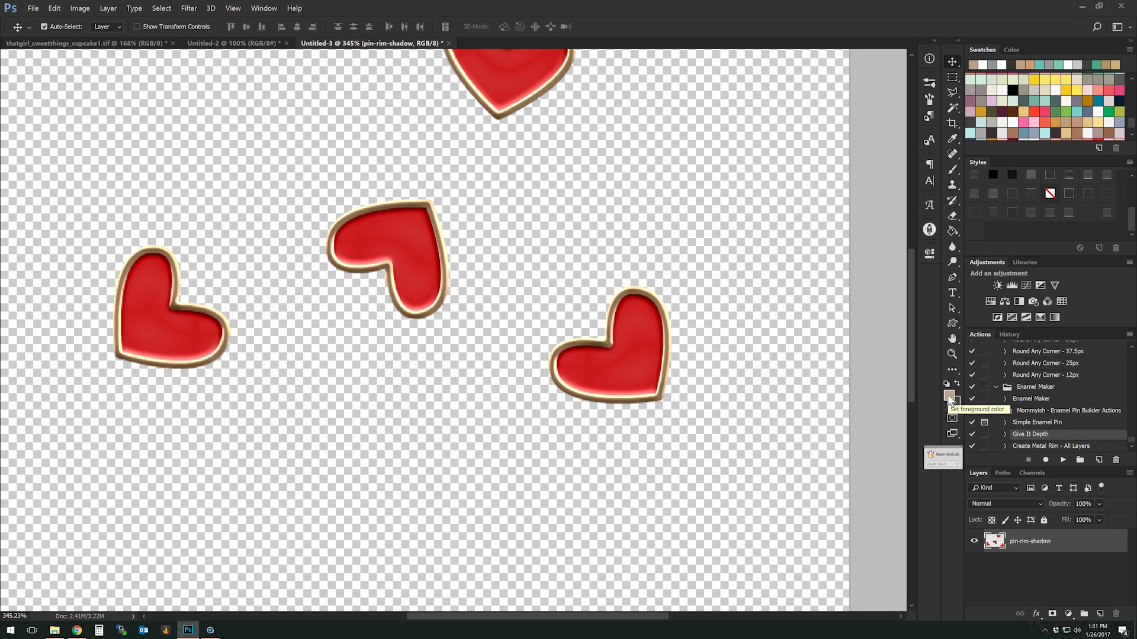
{"action": "left_click", "coordinate": [843, 413]}
{"action": "left_click", "coordinate": [949, 395]}
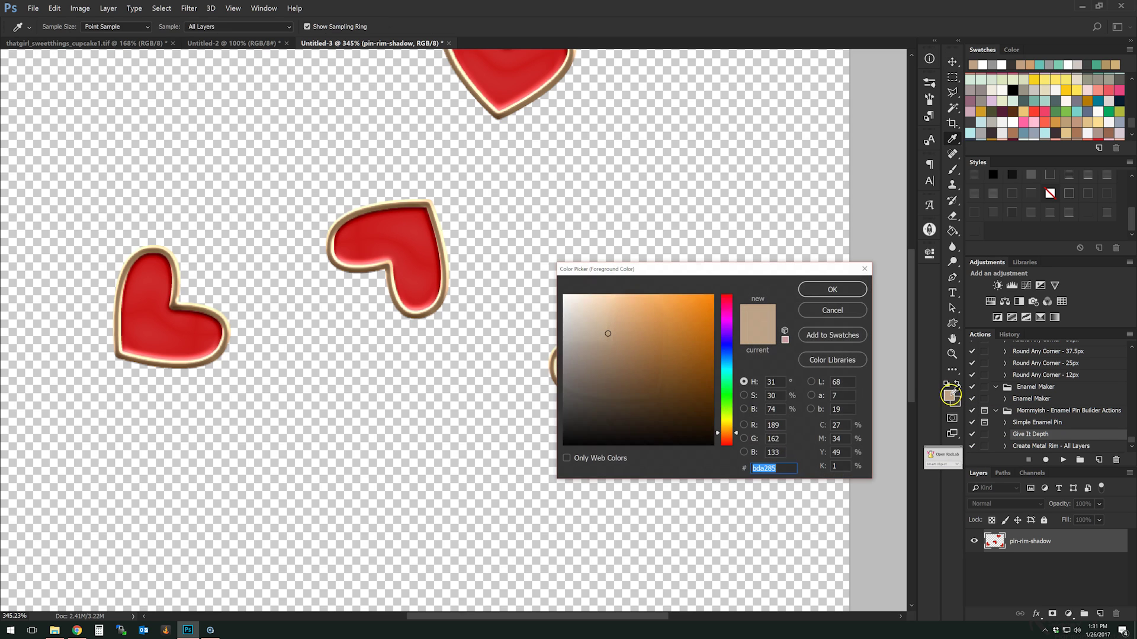
{"action": "left_click", "coordinate": [845, 290]}
{"action": "left_click", "coordinate": [1063, 461]}
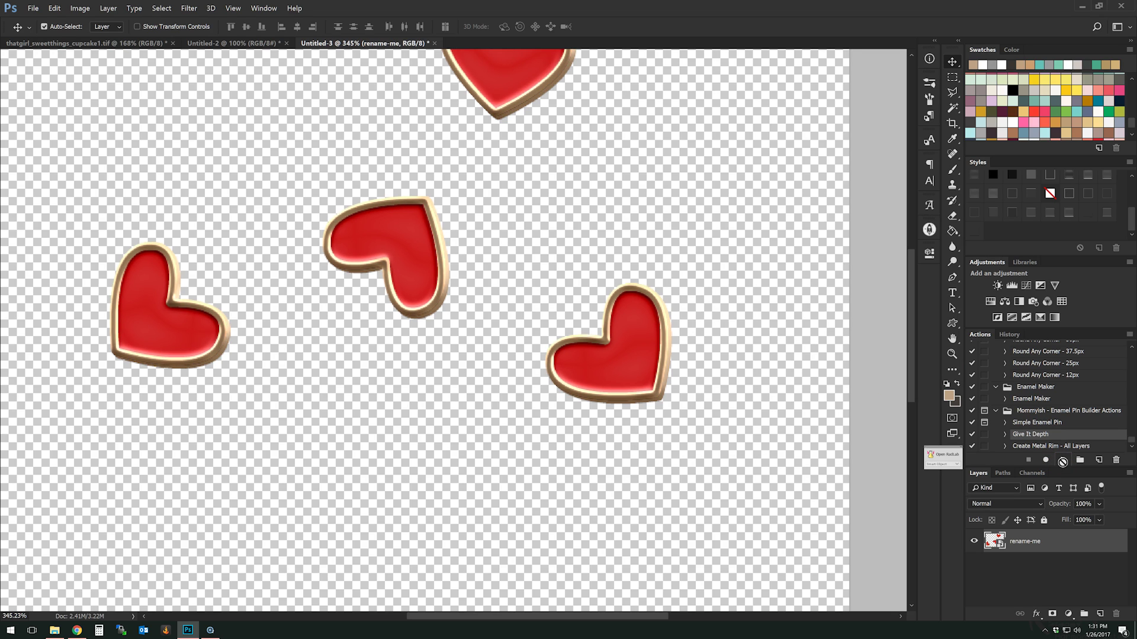
{"action": "left_click", "coordinate": [971, 446]}
{"action": "scroll", "coordinate": [492, 163], "scroll_direction": "down", "scroll_amount": 3}
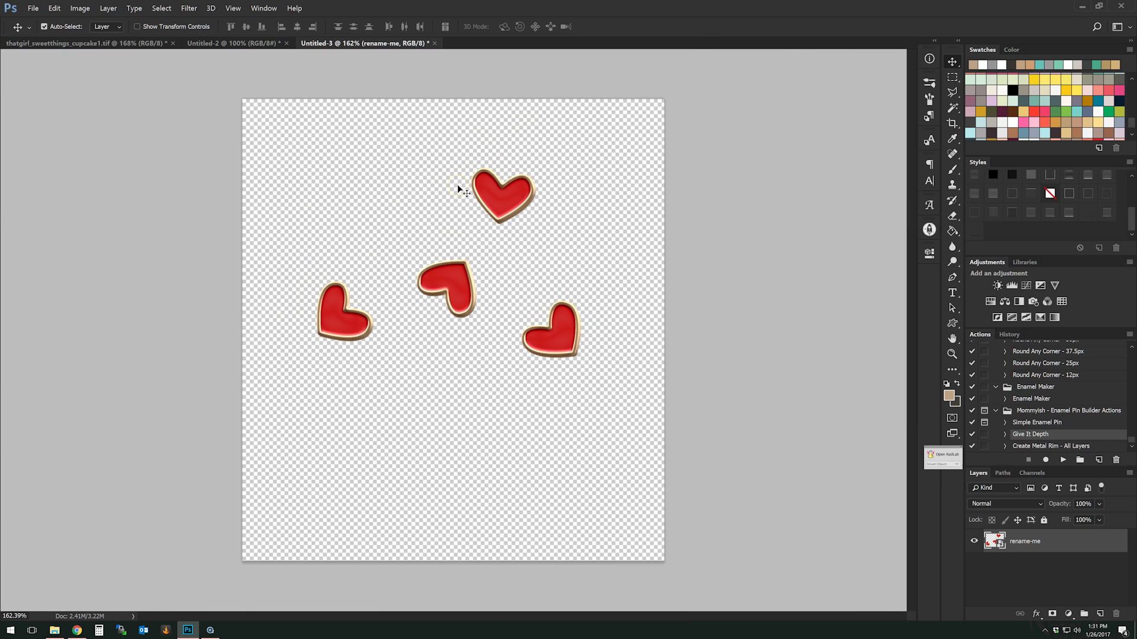
Open the rename-me smart object to examine its pin and pinbg layers, and close it again.
{"action": "left_click", "coordinate": [1042, 540]}
{"action": "left_click", "coordinate": [996, 545]}
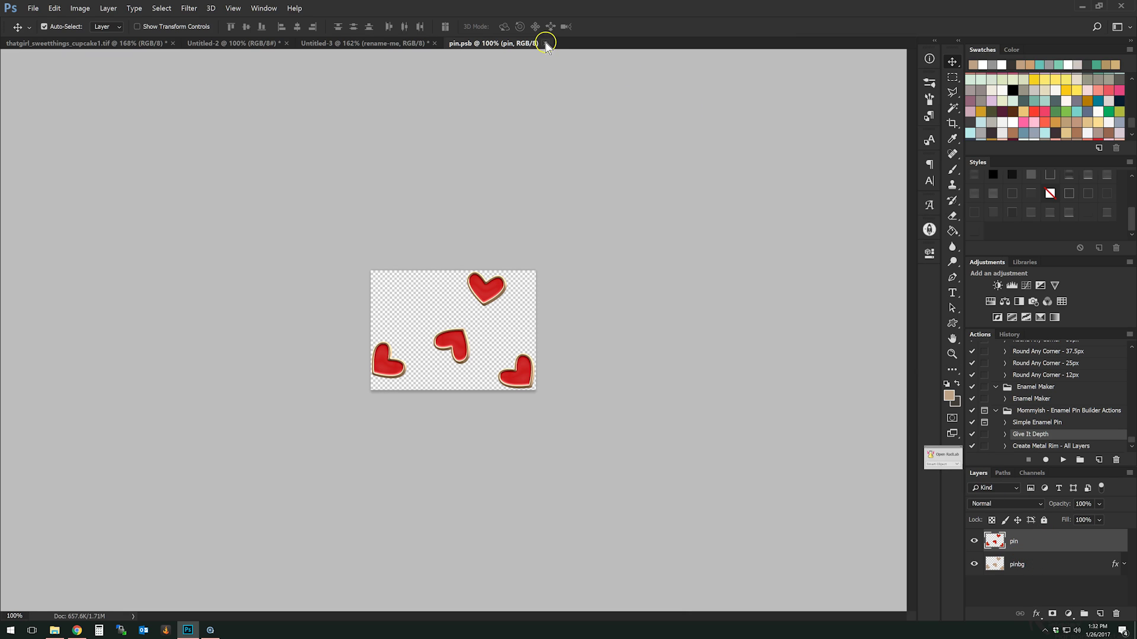
{"action": "left_click", "coordinate": [545, 43]}
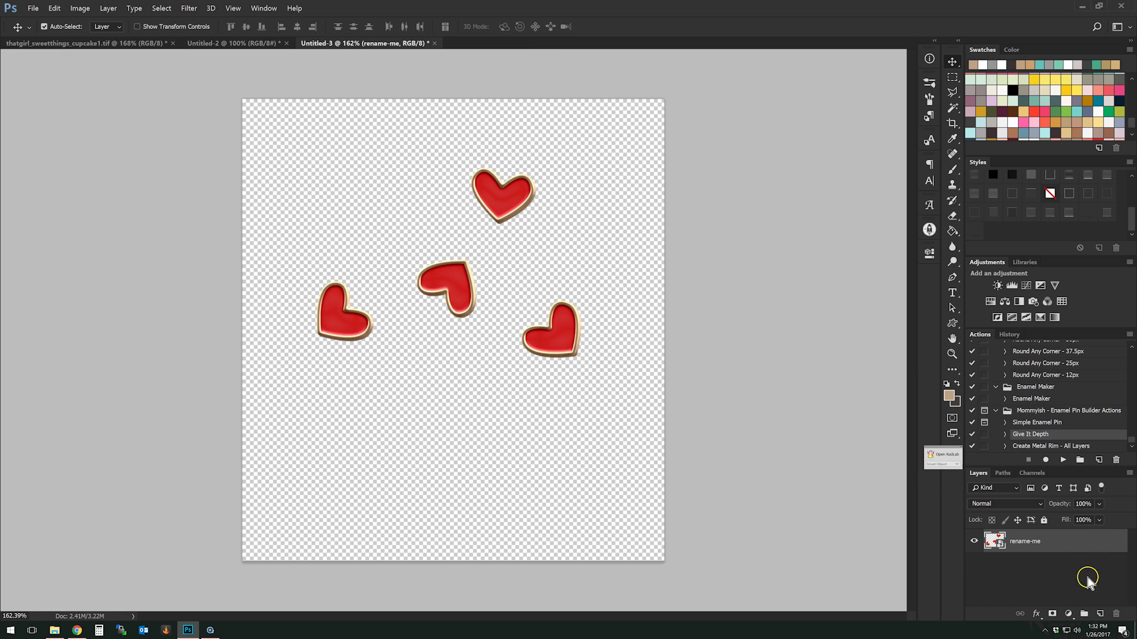
Close the Untitled-3 hearts document without saving it.
{"action": "right_click", "coordinate": [1063, 547]}
{"action": "left_click", "coordinate": [1006, 541]}
{"action": "left_click", "coordinate": [429, 43]}
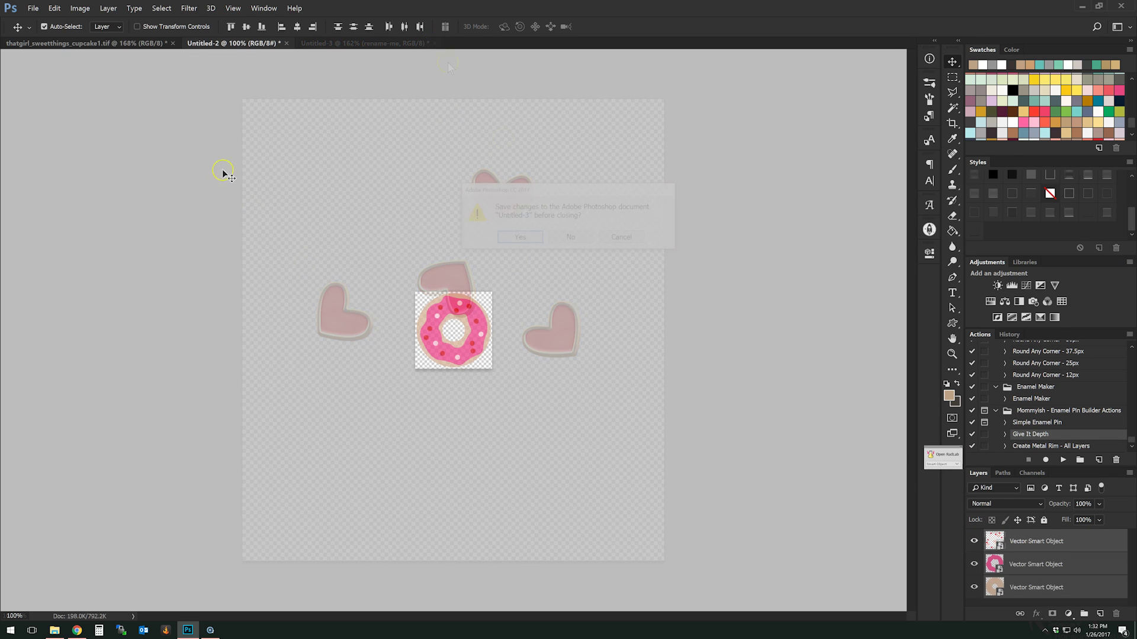
Examine the donut artwork in Untitled-2 up close and compare it with the cupcake document.
{"action": "scroll", "coordinate": [214, 202], "scroll_direction": "up", "scroll_amount": 3}
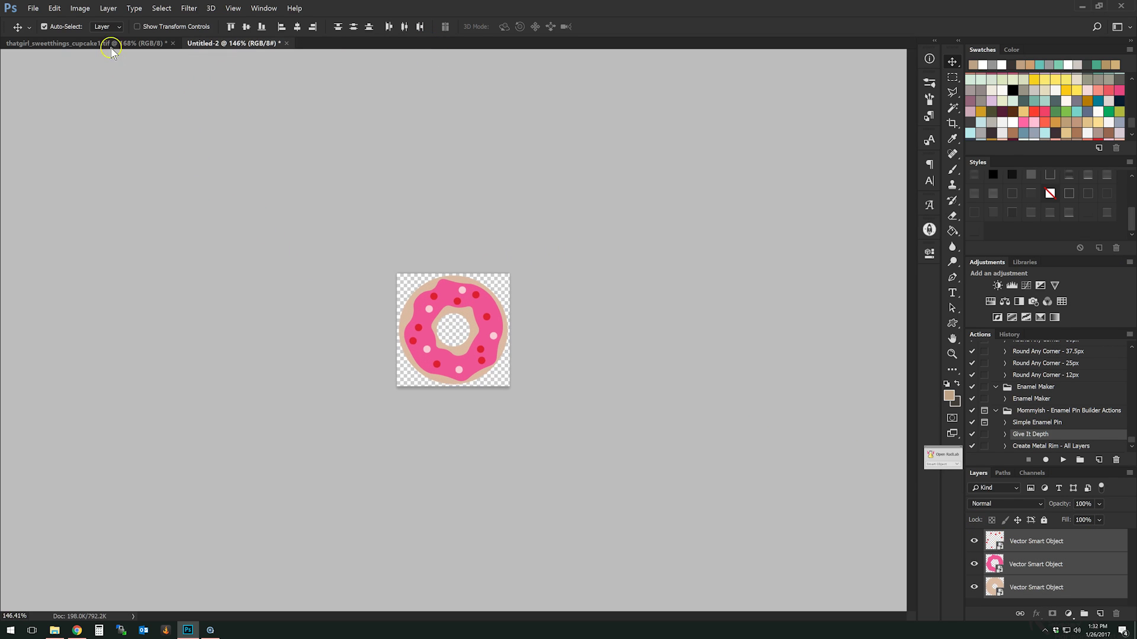
{"action": "scroll", "coordinate": [305, 213], "scroll_direction": "up", "scroll_amount": 3}
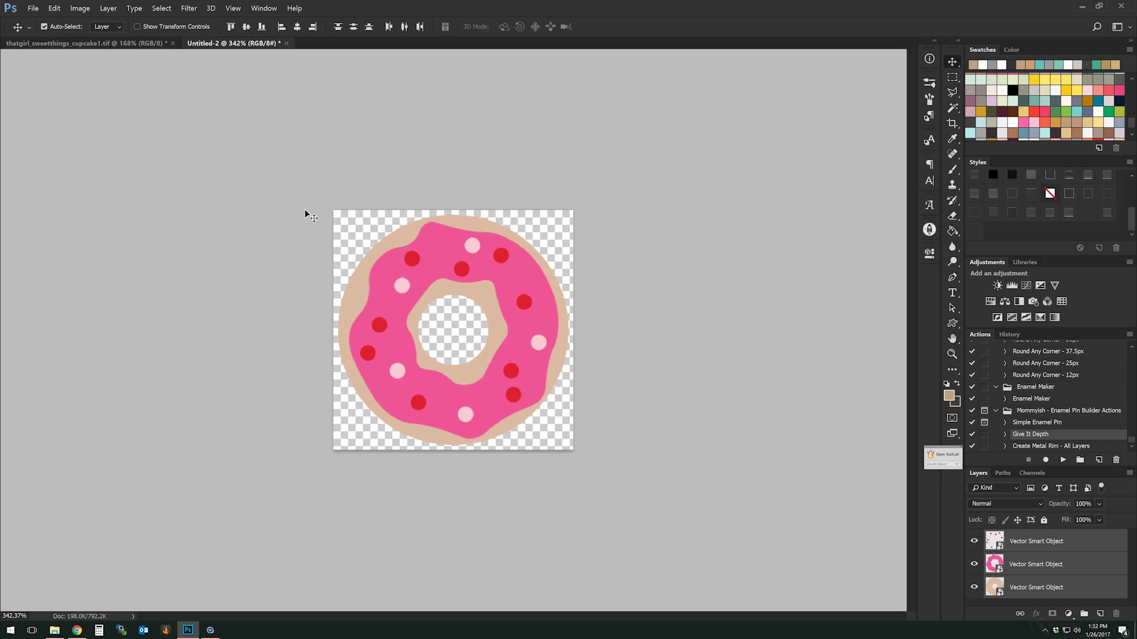
{"action": "scroll", "coordinate": [305, 210], "scroll_direction": "up", "scroll_amount": 3}
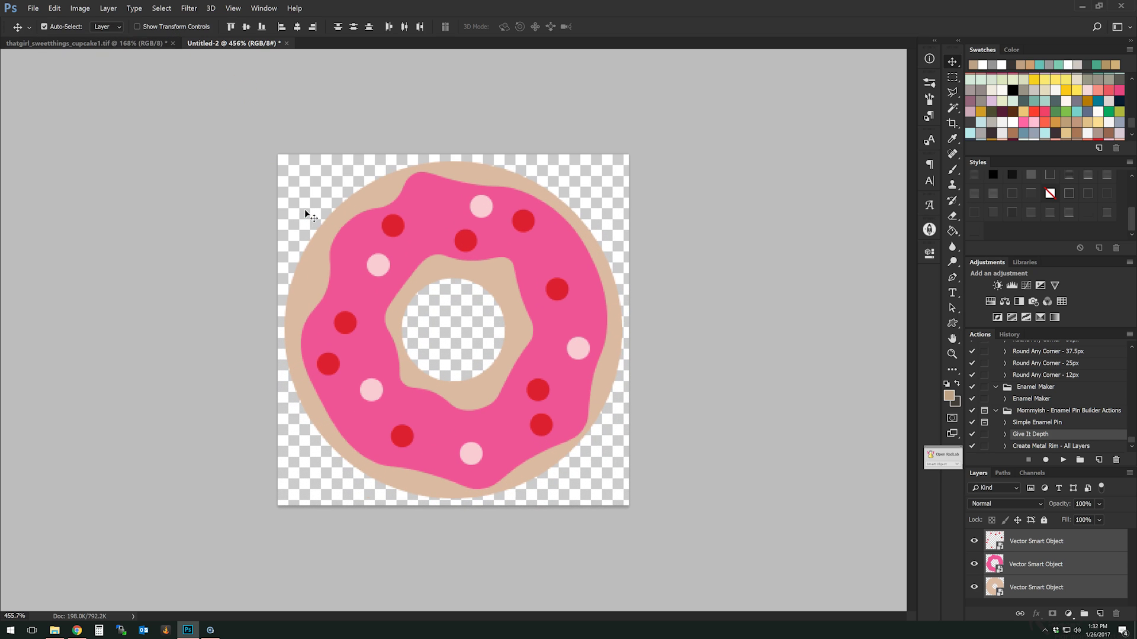
{"action": "left_click", "coordinate": [115, 44]}
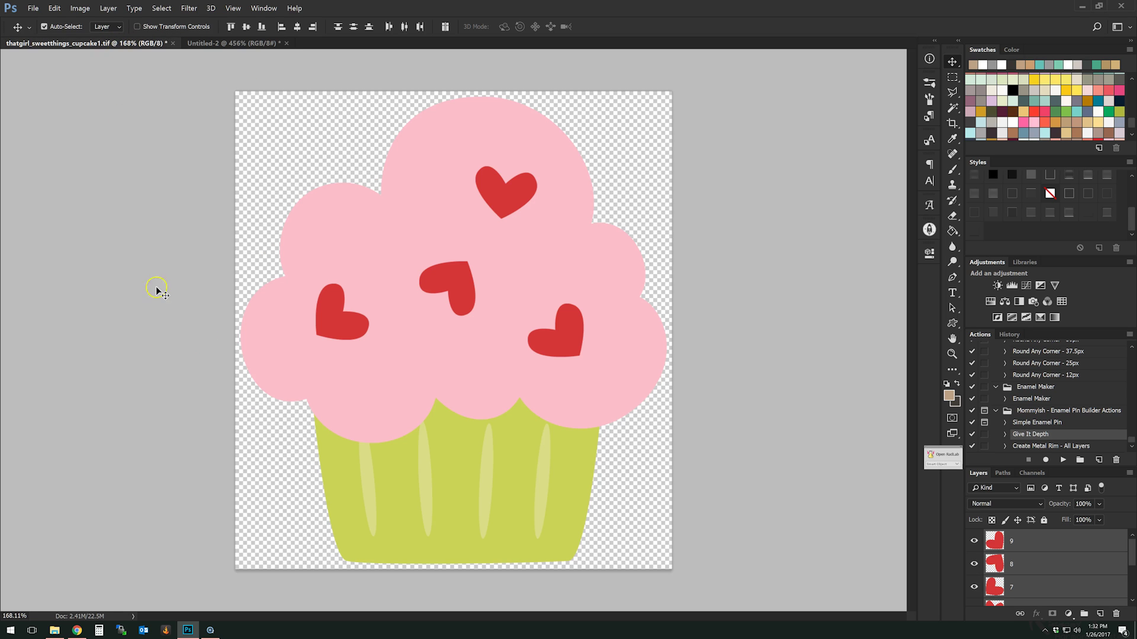
{"action": "left_click", "coordinate": [240, 44]}
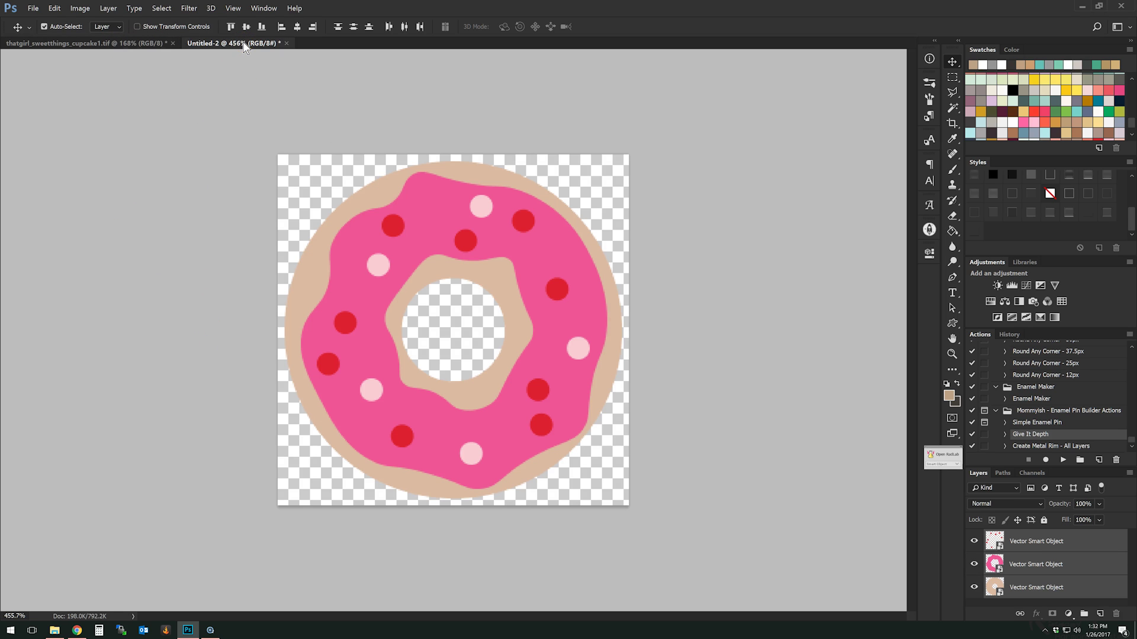
Examine the green liner in the cupcake document by temporarily hiding the heart layers and frosting layer 4, and show them again.
{"action": "left_click", "coordinate": [135, 43]}
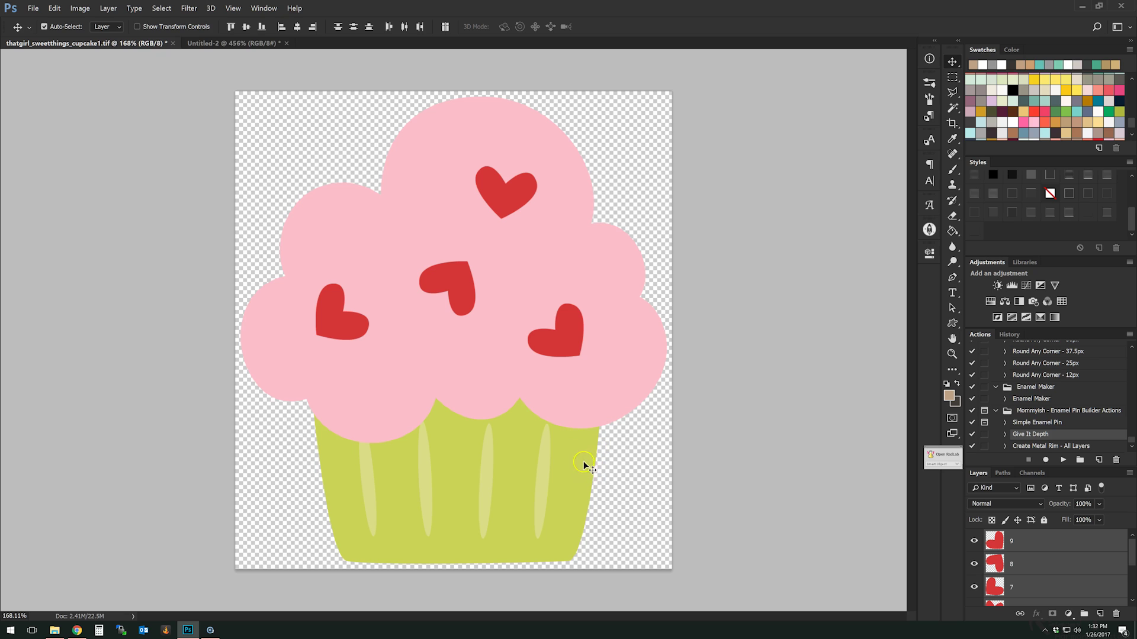
{"action": "left_click", "coordinate": [974, 541]}
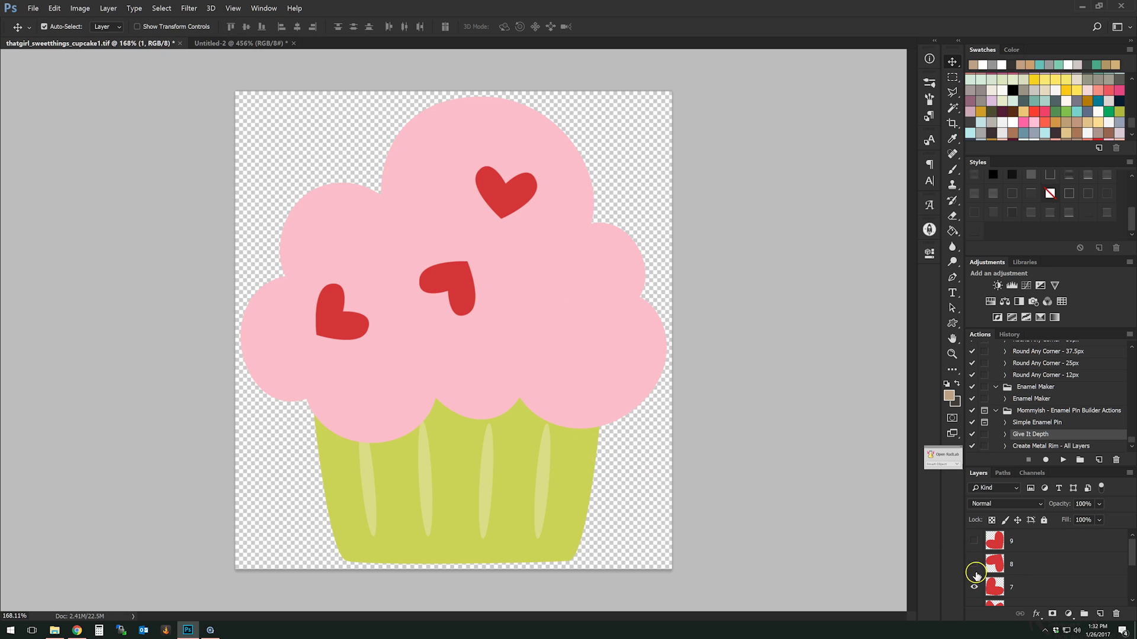
{"action": "left_click", "coordinate": [974, 565]}
{"action": "left_click", "coordinate": [974, 586]}
{"action": "scroll", "coordinate": [974, 587], "scroll_direction": "down", "scroll_amount": 1}
{"action": "left_click", "coordinate": [974, 565]}
{"action": "left_click", "coordinate": [974, 587]}
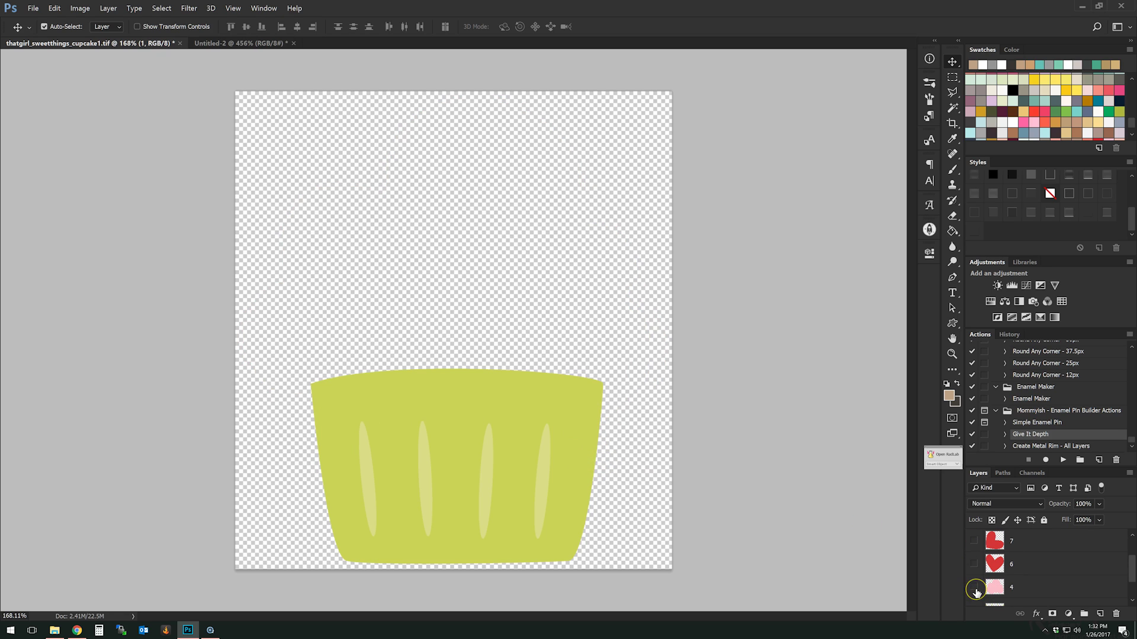
{"action": "scroll", "coordinate": [976, 592], "scroll_direction": "down", "scroll_amount": 2}
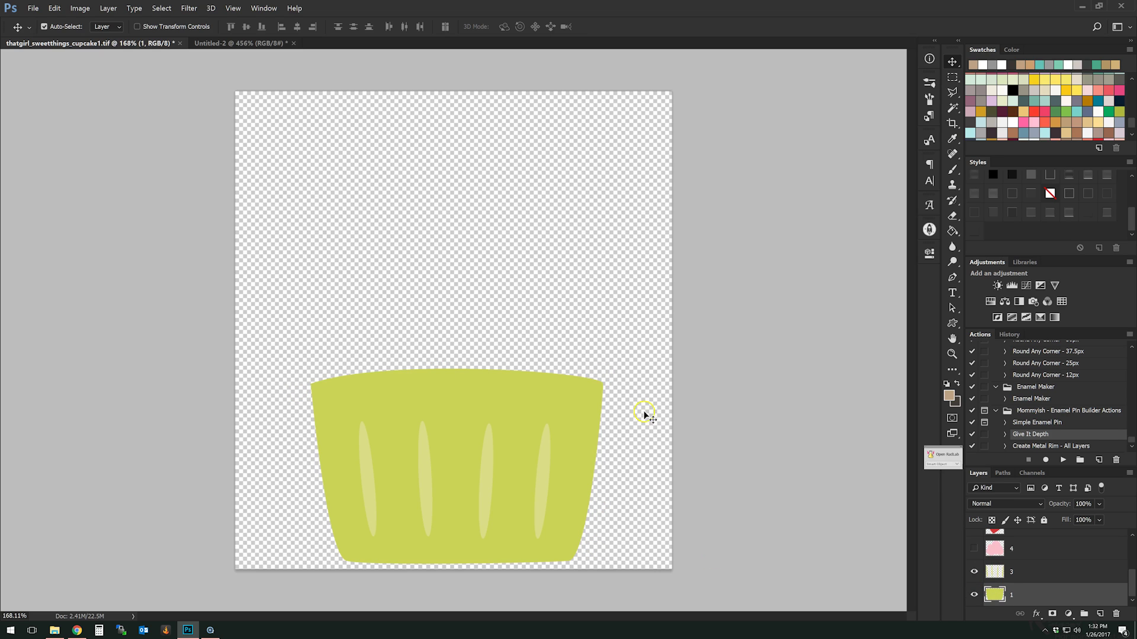
{"action": "left_click", "coordinate": [974, 549]}
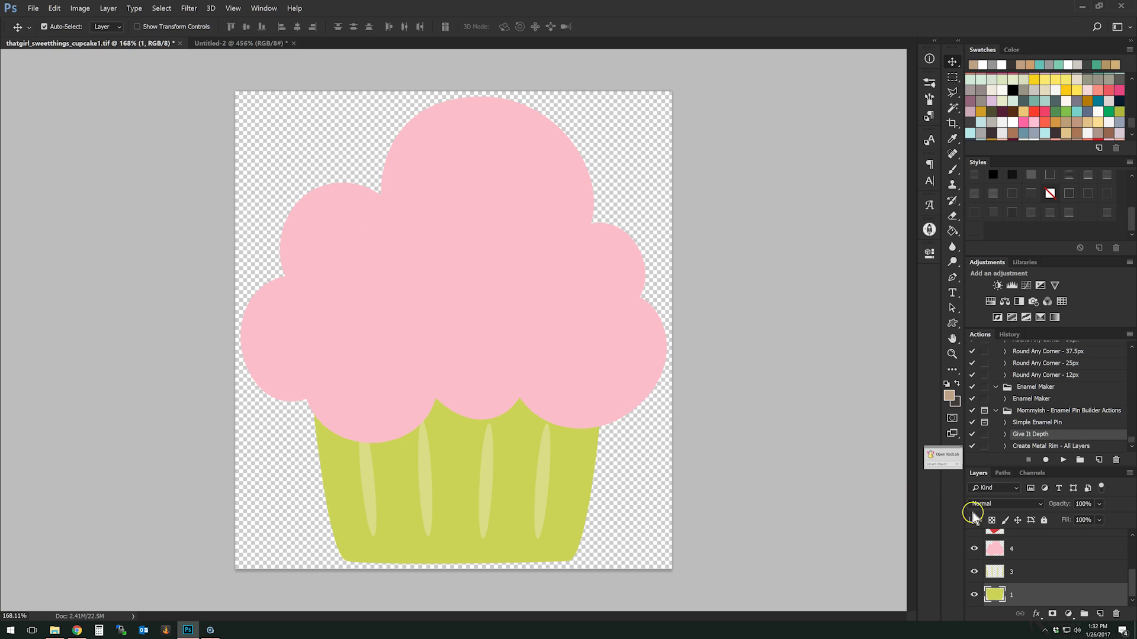
{"action": "scroll", "coordinate": [1006, 554], "scroll_direction": "up", "scroll_amount": 2}
{"action": "left_click_drag", "start_coordinate": [974, 572], "coordinate": [983, 550]}
Merge the four red heart layers, 9 down to 6, into a single layer.
{"action": "left_click", "coordinate": [1033, 548]}
{"action": "scroll", "coordinate": [1033, 557], "scroll_direction": "down", "scroll_amount": 3}
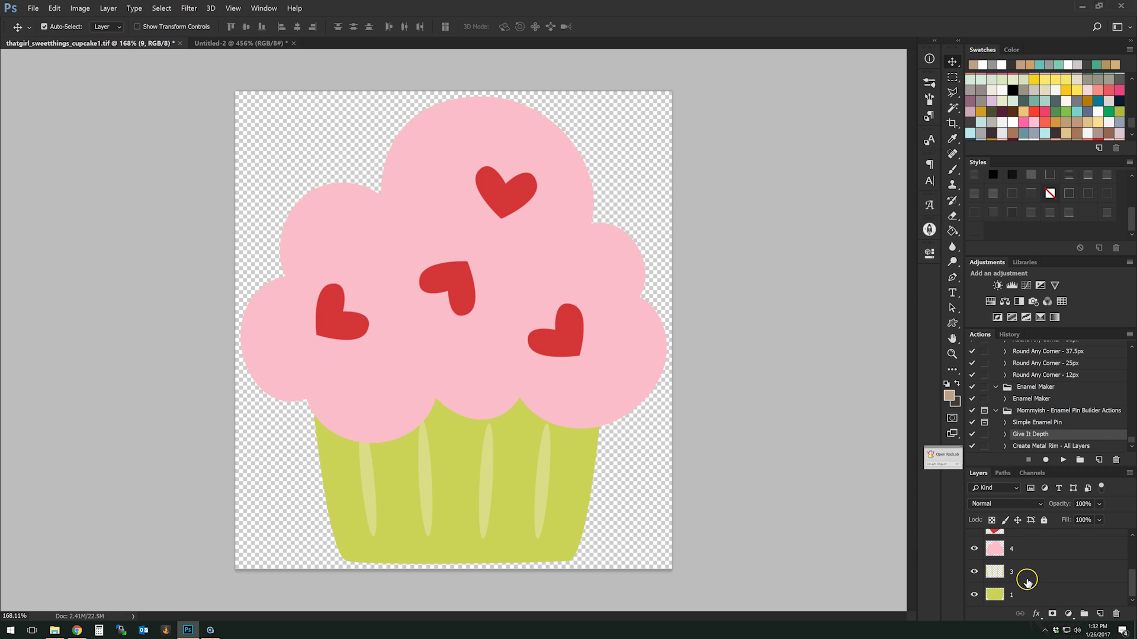
{"action": "left_click", "coordinate": [1027, 446]}
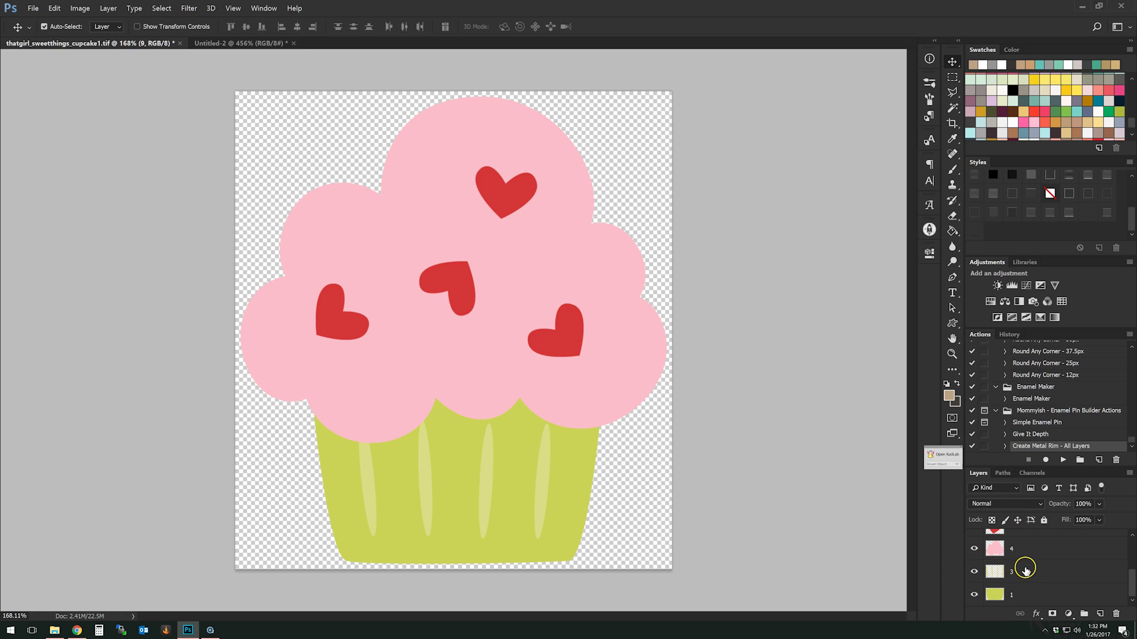
{"action": "scroll", "coordinate": [1028, 571], "scroll_direction": "up", "scroll_amount": 3}
{"action": "left_click", "coordinate": [1025, 588], "text": "shift"}
{"action": "right_click", "coordinate": [1025, 588]}
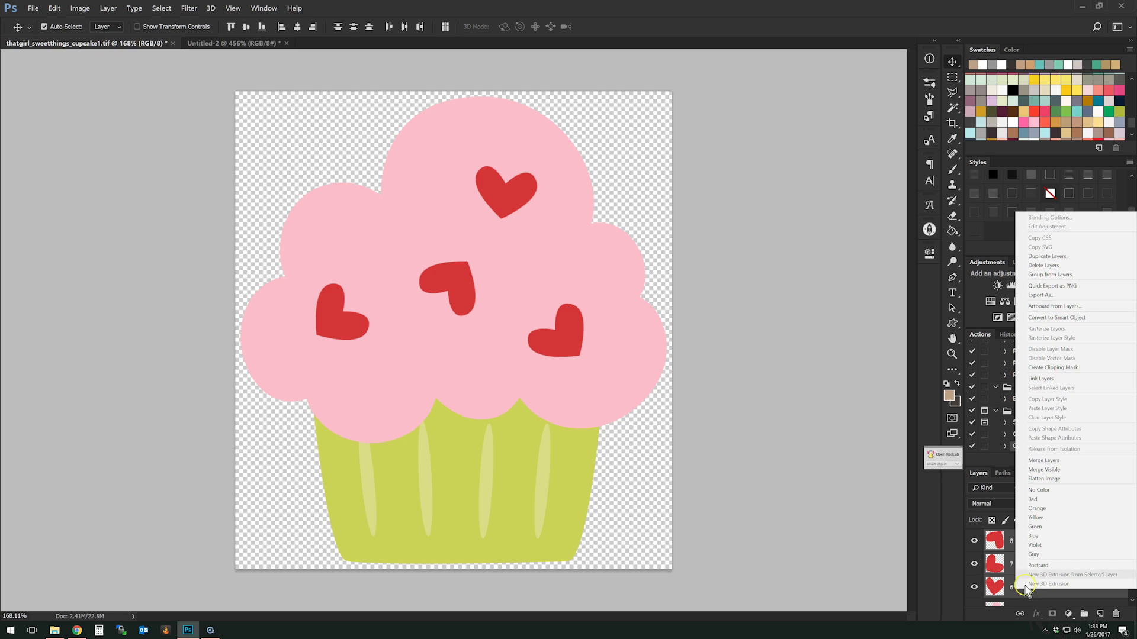
{"action": "left_click", "coordinate": [1045, 460]}
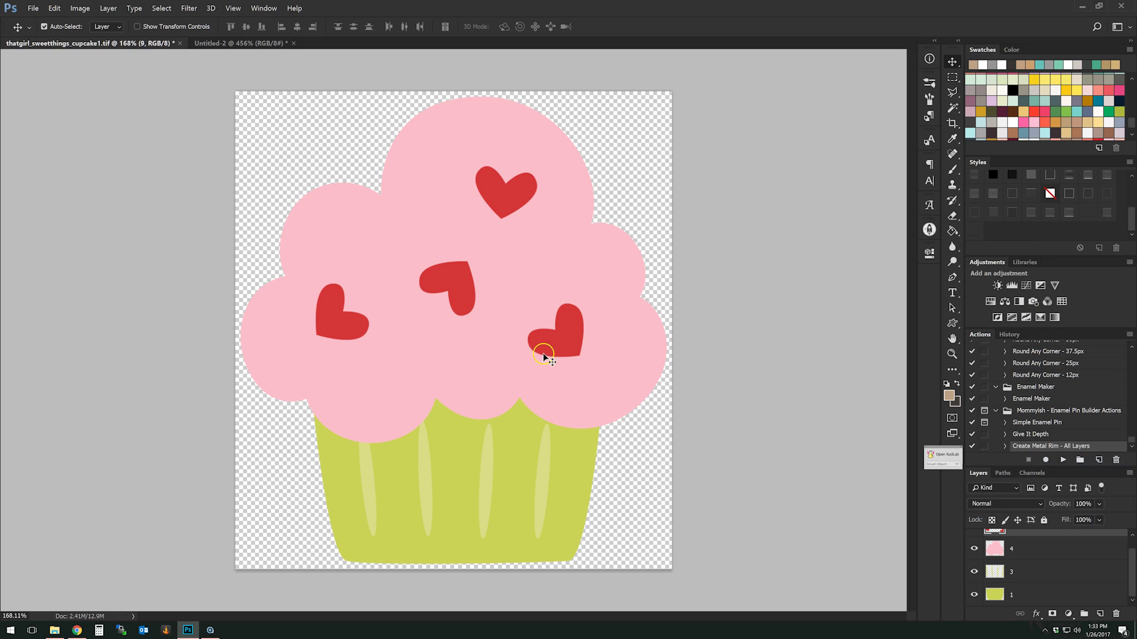
Run the Create Metal Rim - All Layers action on the cupcake.
{"action": "scroll", "coordinate": [1045, 546], "scroll_direction": "up", "scroll_amount": 1}
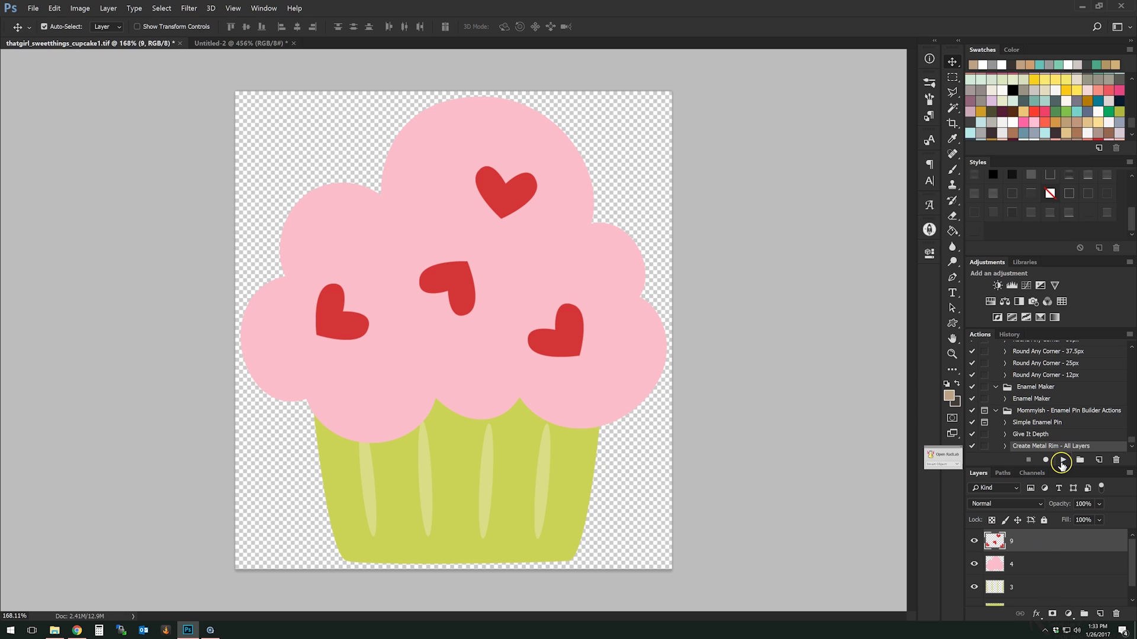
{"action": "left_click", "coordinate": [1062, 462]}
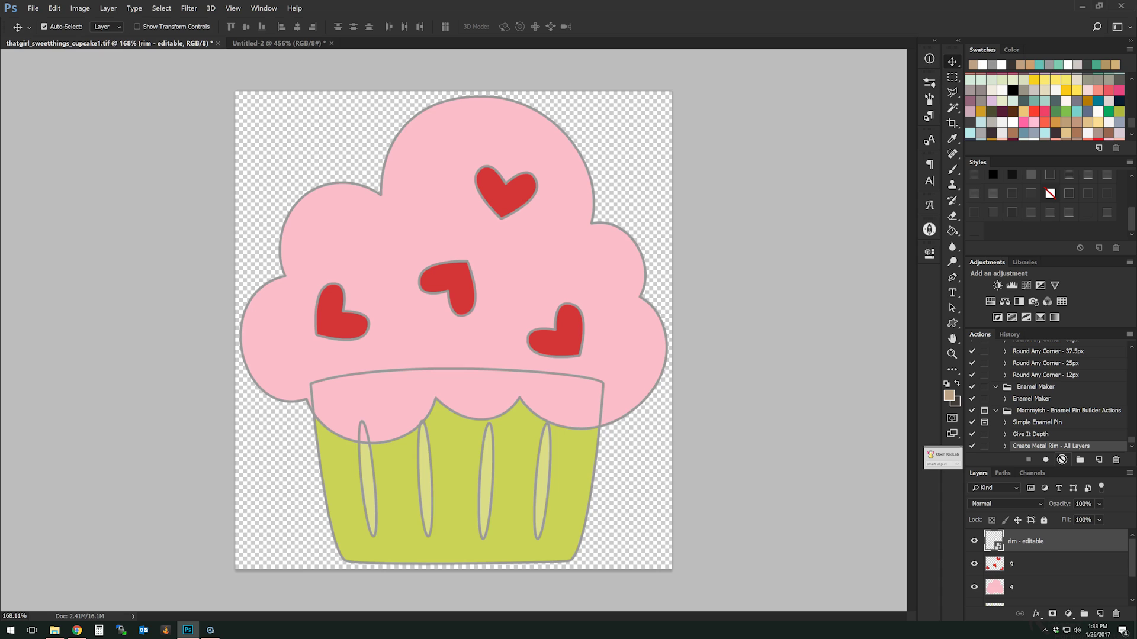
{"action": "left_click", "coordinate": [701, 439]}
Open the contents of the rim - editable smart object and rasterize the layer styles of all its layers.
{"action": "double_click", "coordinate": [999, 545]}
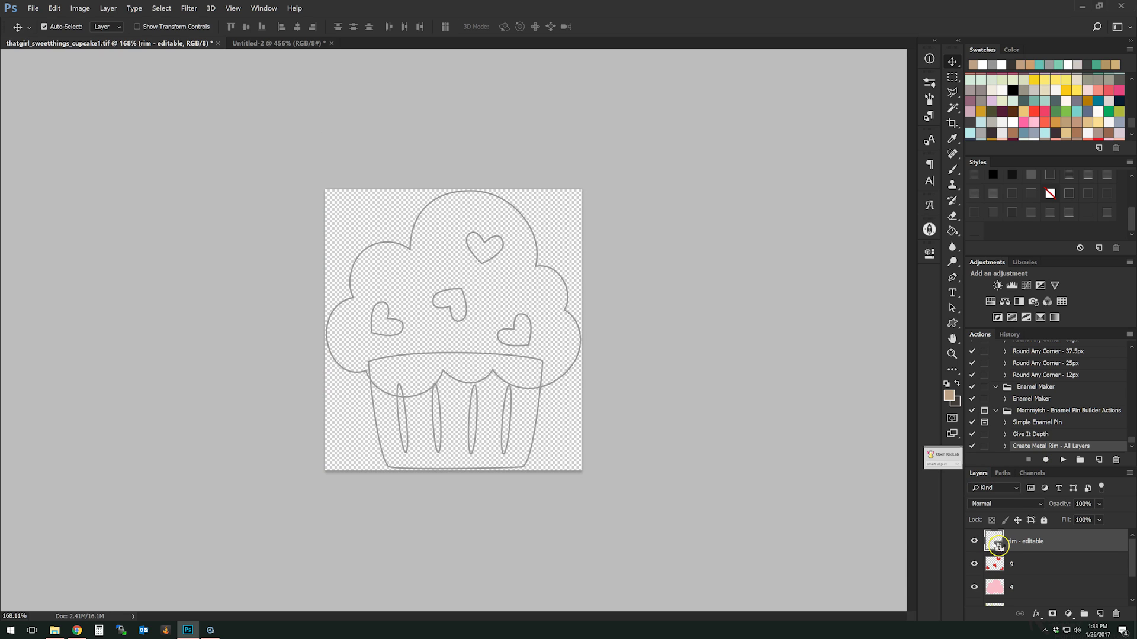
{"action": "scroll", "coordinate": [388, 332], "scroll_direction": "up", "scroll_amount": 1}
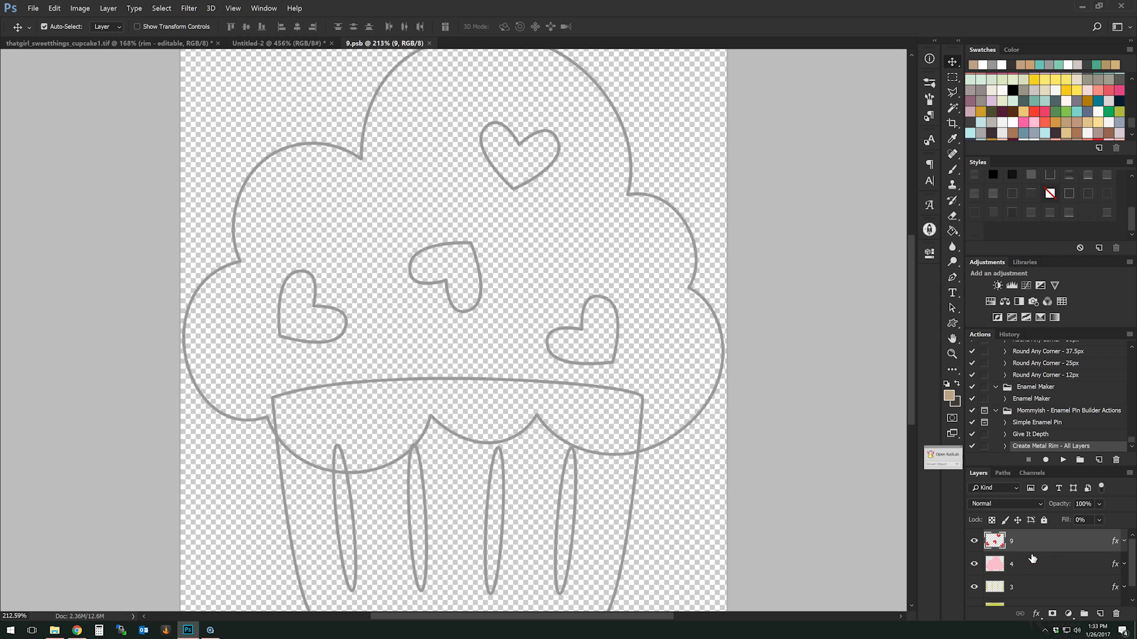
{"action": "scroll", "coordinate": [1032, 559], "scroll_direction": "down", "scroll_amount": 1}
{"action": "left_click", "coordinate": [1028, 587], "text": "shift"}
{"action": "right_click", "coordinate": [1029, 590]}
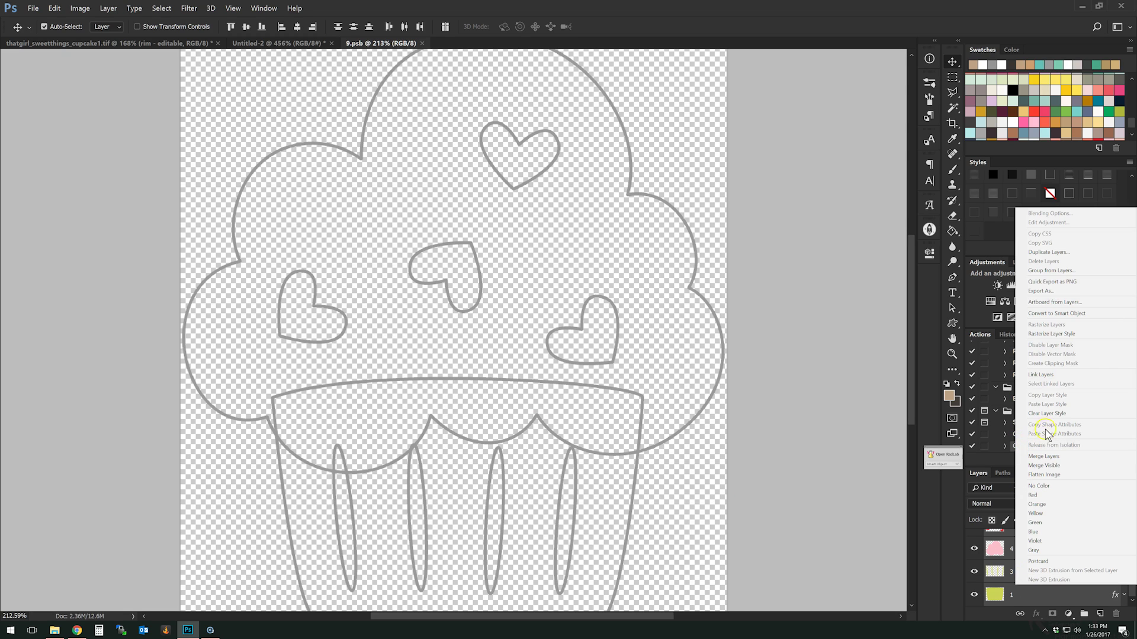
{"action": "left_click", "coordinate": [1052, 336]}
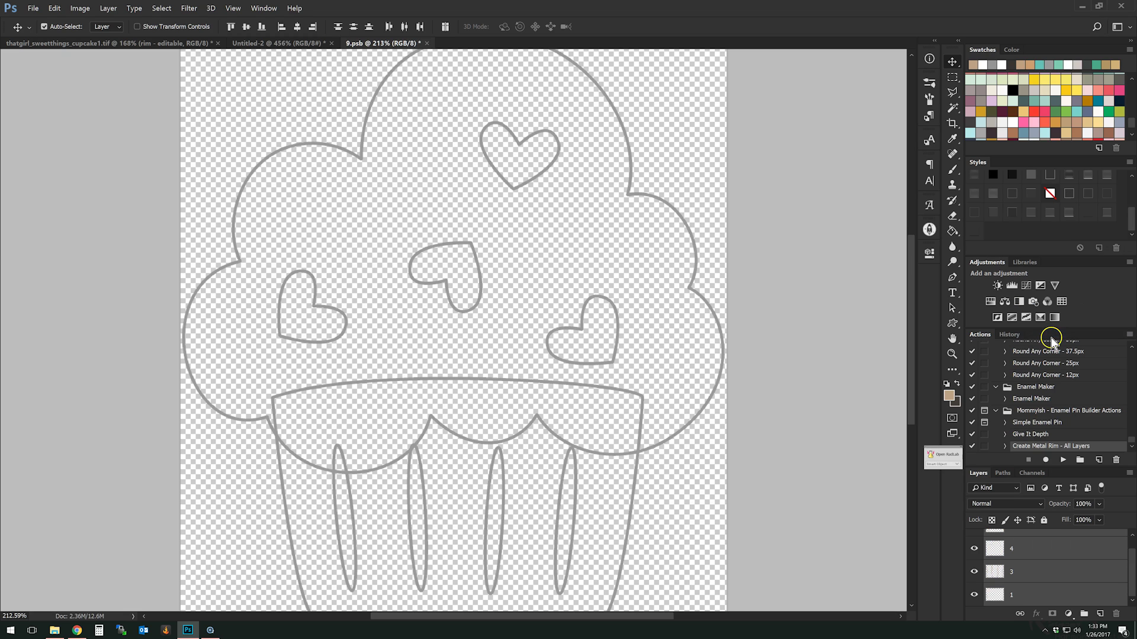
Erase the part of the liner's outline on layer 1 that crosses the frosting.
{"action": "left_click", "coordinate": [705, 520]}
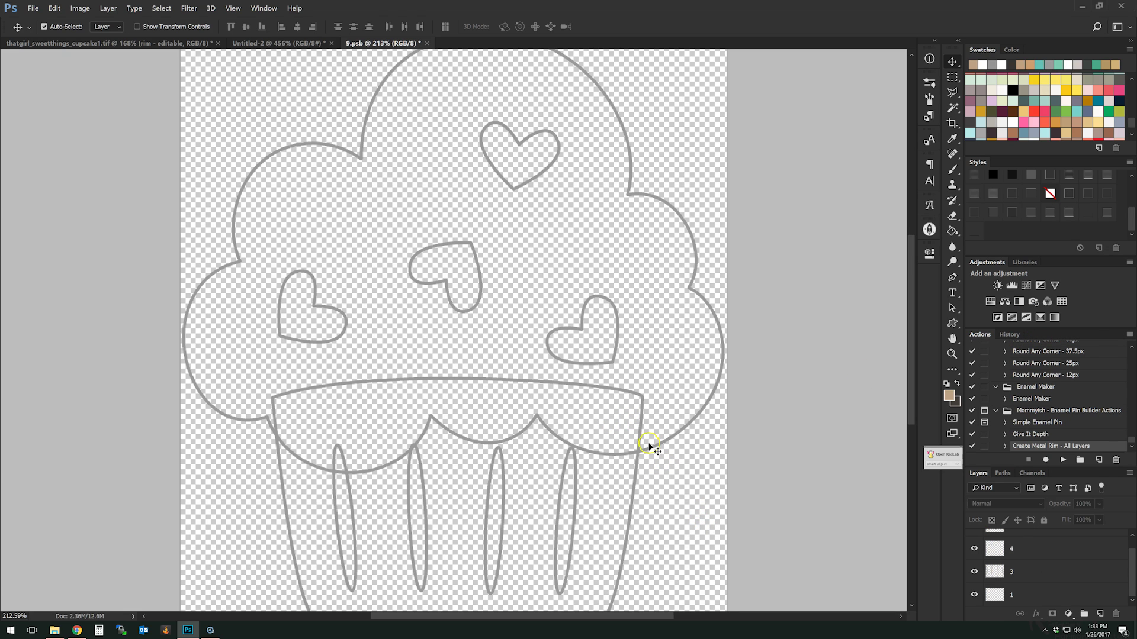
{"action": "left_click", "coordinate": [639, 396]}
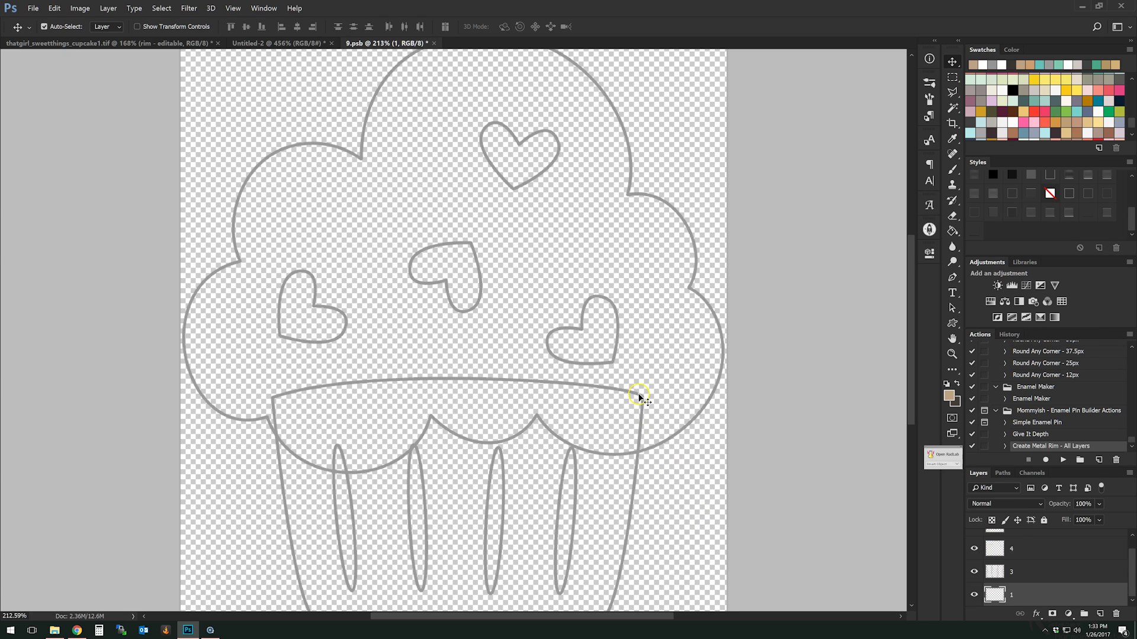
{"action": "left_click", "coordinate": [952, 216]}
{"action": "mouse_move", "coordinate": [641, 422]}
{"action": "left_mouse_down"}
{"action": "mouse_move", "coordinate": [641, 395]}
{"action": "mouse_move", "coordinate": [492, 379]}
{"action": "mouse_move", "coordinate": [367, 375]}
{"action": "mouse_move", "coordinate": [296, 392]}
{"action": "left_mouse_up"}
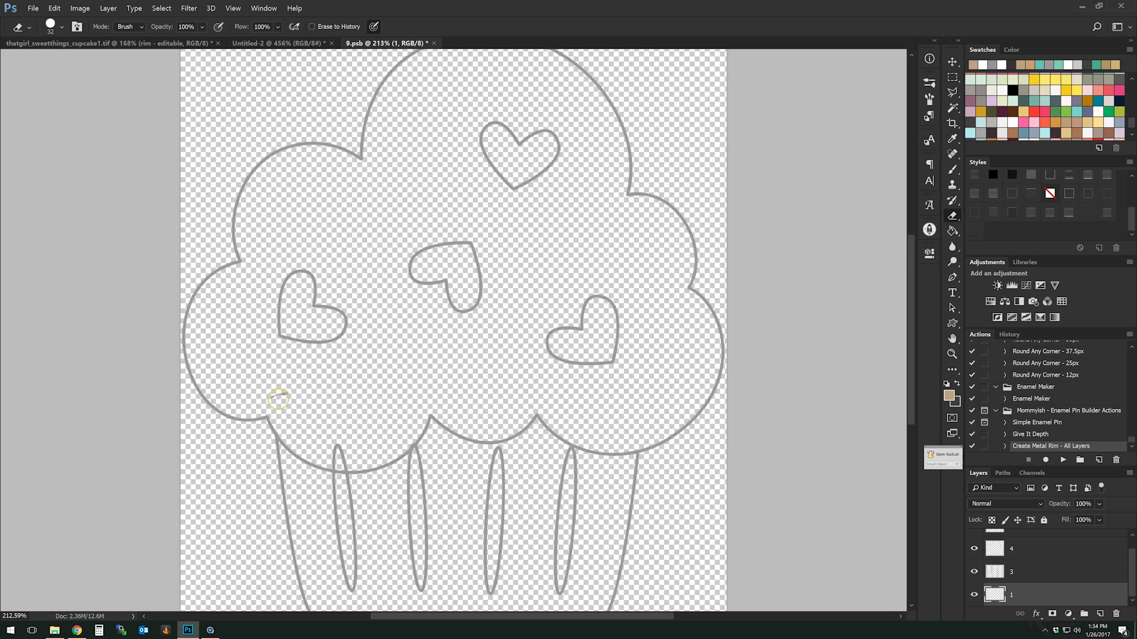
Identify the stripe outlines on layer 3 by toggling its visibility, and erase the tip of the first stripe that overlaps the frosting.
{"action": "left_click", "coordinate": [973, 572]}
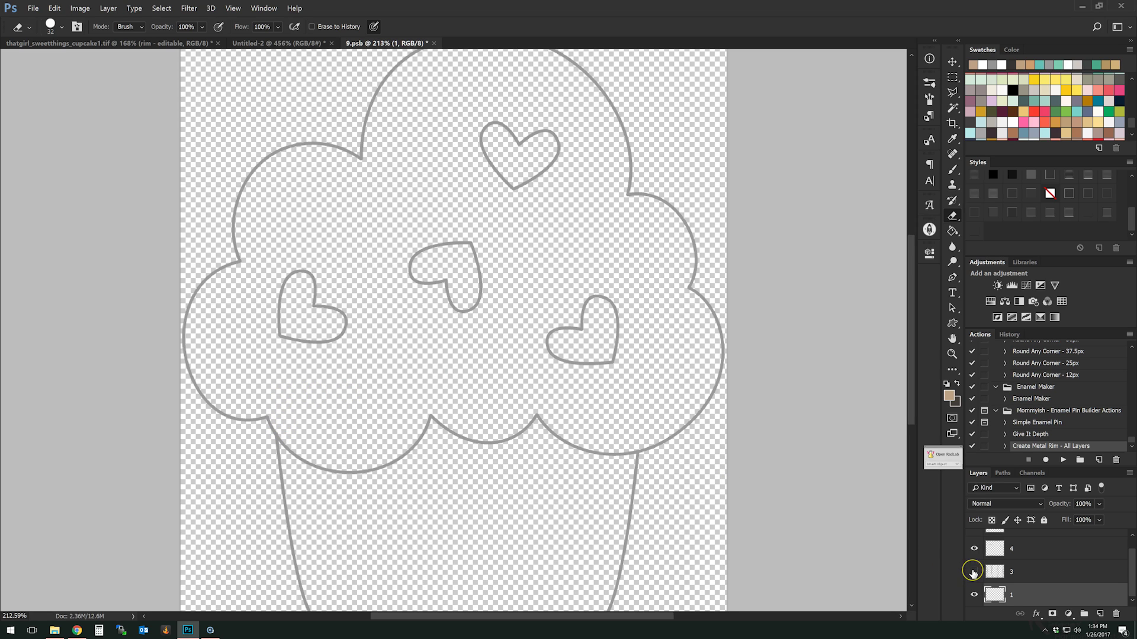
{"action": "left_click", "coordinate": [973, 572]}
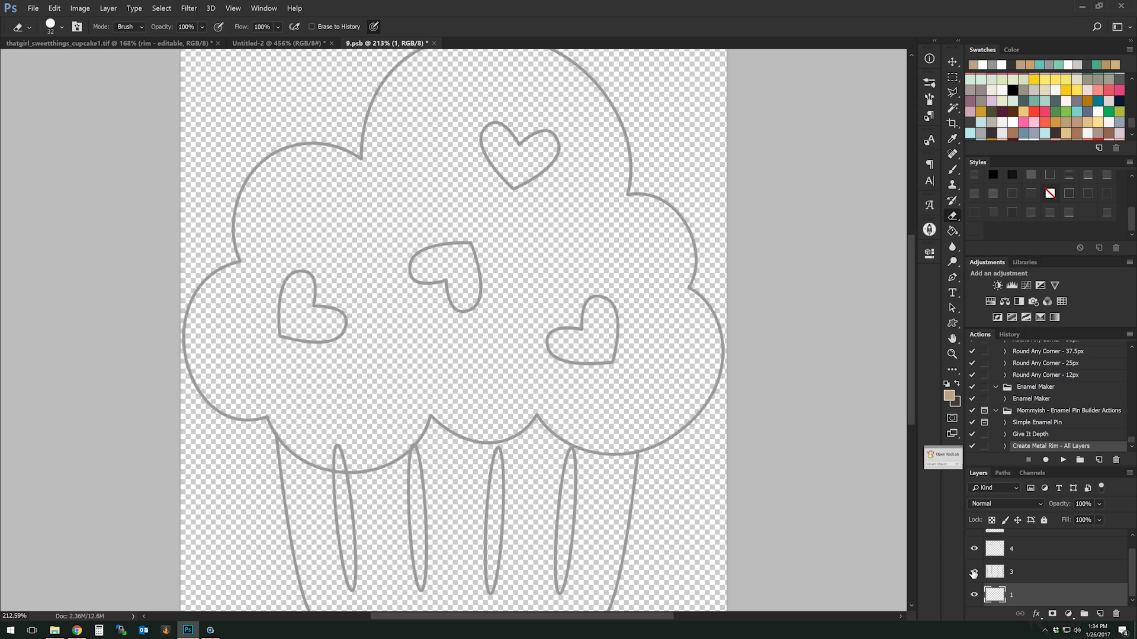
{"action": "left_click", "coordinate": [1027, 572]}
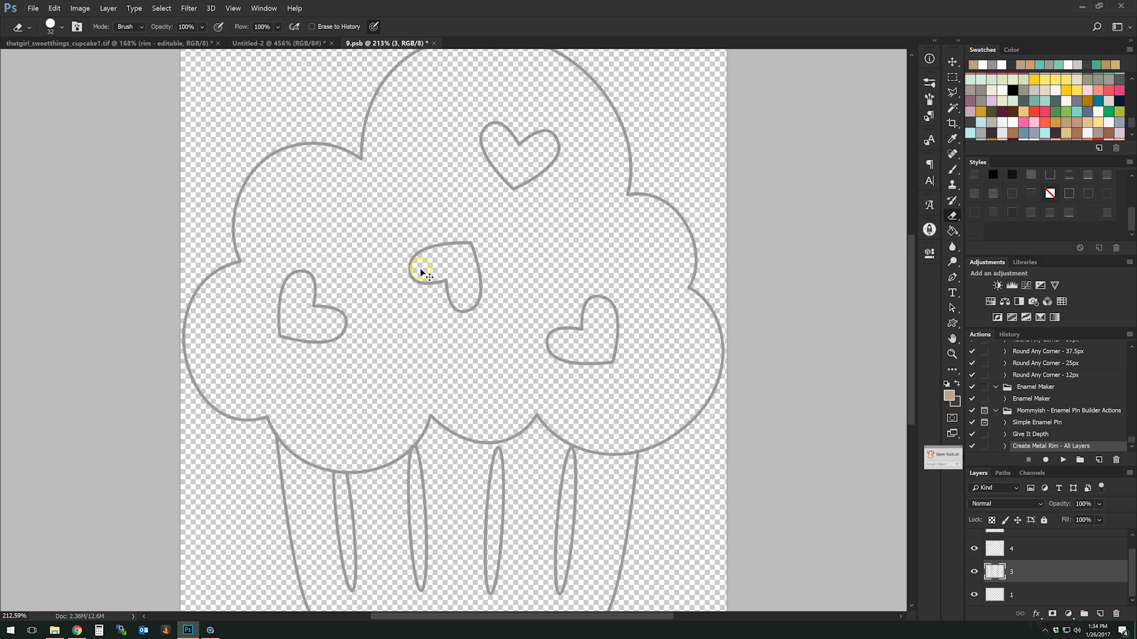
Save and close the 9.psb smart object to update the cupcake's rim.
{"action": "left_click", "coordinate": [433, 43]}
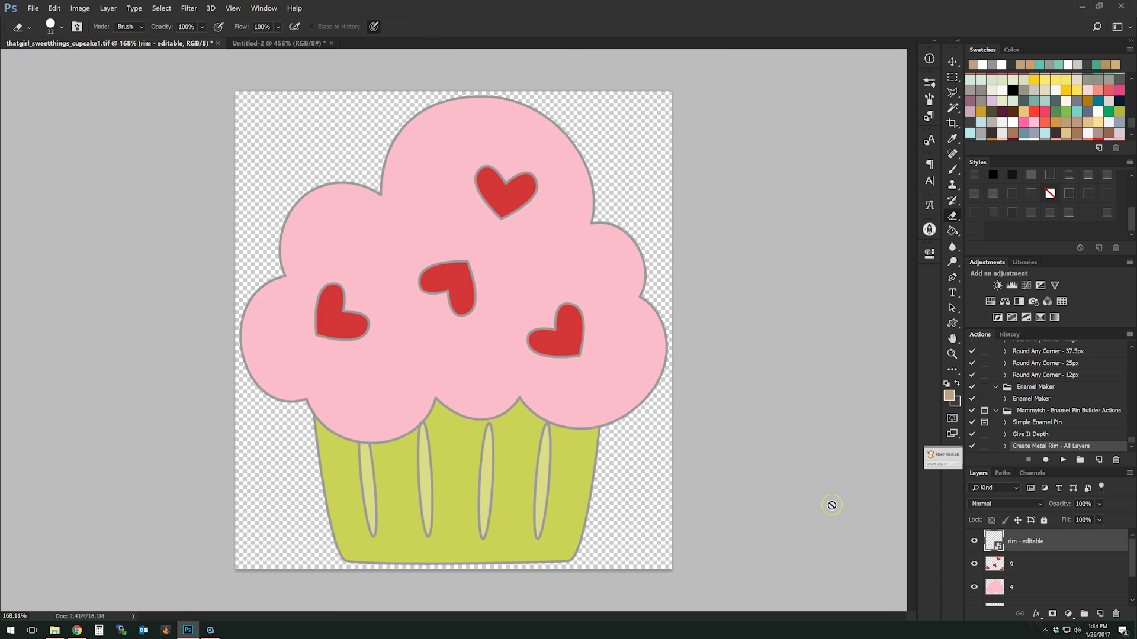
{"action": "left_click", "coordinate": [812, 495]}
{"action": "left_click", "coordinate": [634, 446]}
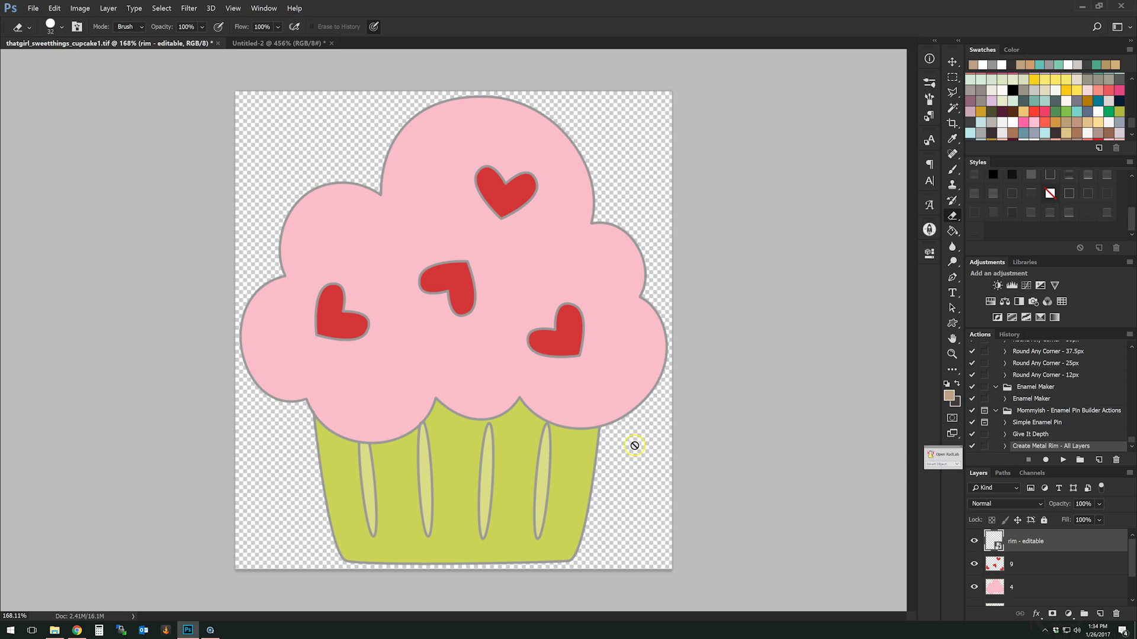
Switch to the Untitled-2 donut document and run Create Metal Rim - All Layers with its tan base layer selected.
{"action": "left_click", "coordinate": [299, 44]}
{"action": "left_click", "coordinate": [1056, 574]}
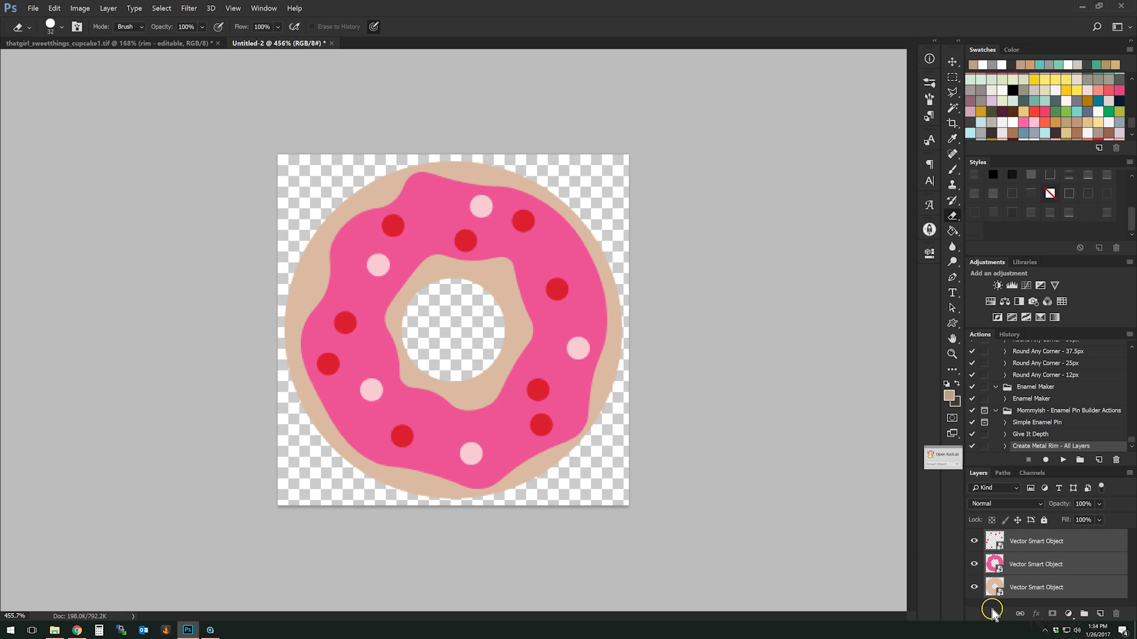
{"action": "left_click", "coordinate": [1005, 588]}
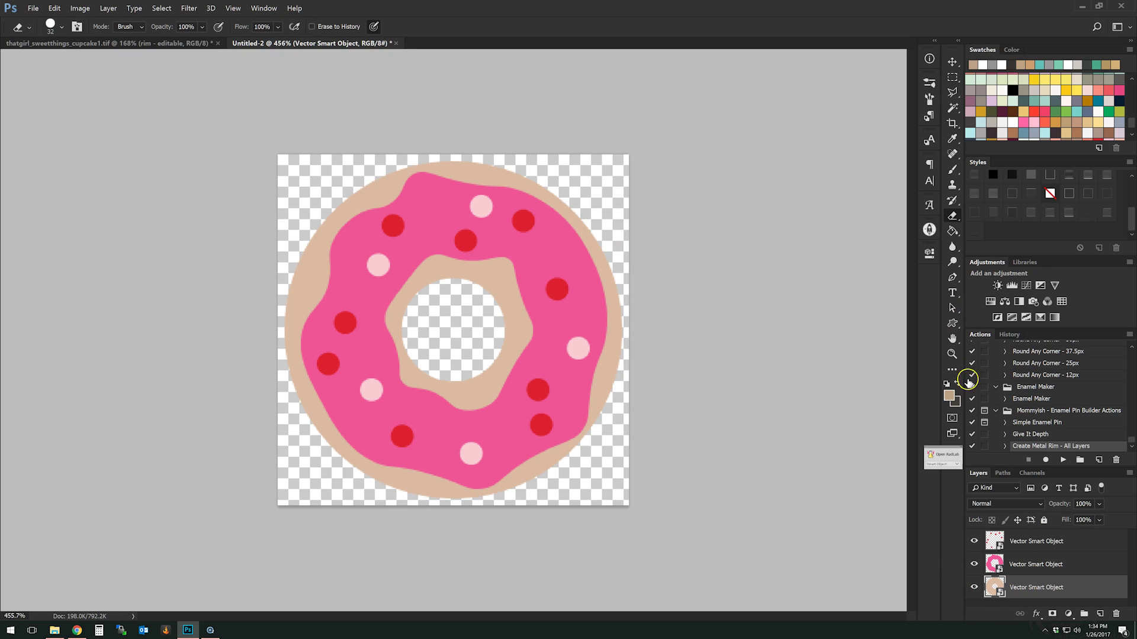
{"action": "left_click", "coordinate": [1041, 423]}
{"action": "left_click", "coordinate": [1042, 446]}
{"action": "left_click", "coordinate": [1064, 460]}
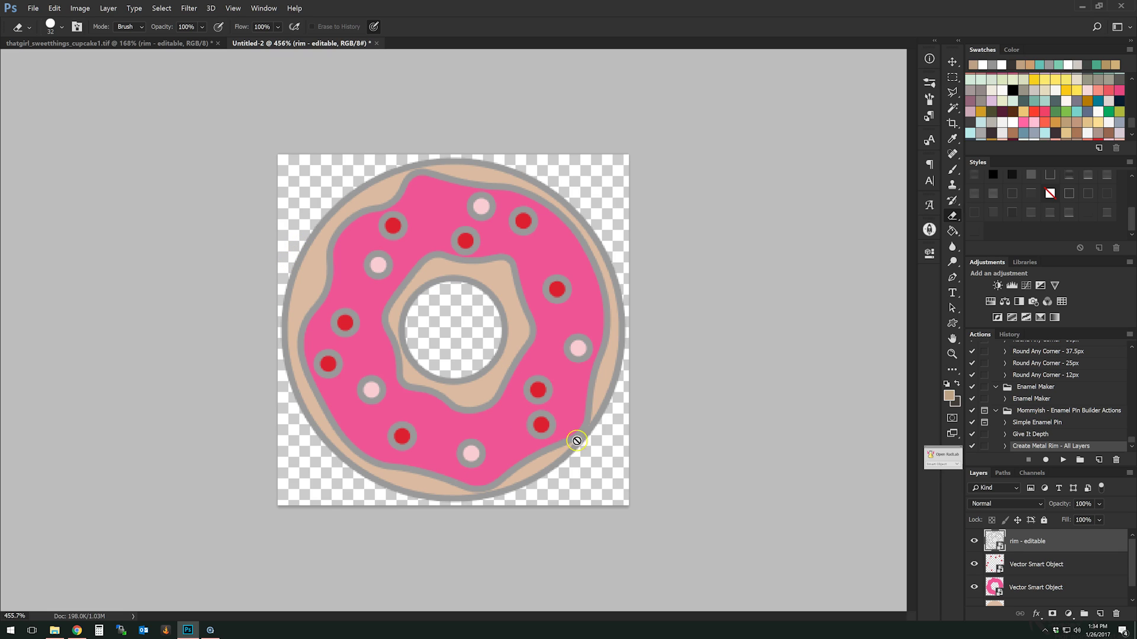
Apply a shiny silver metal layer style to the donut's rim - editable layer.
{"action": "left_click", "coordinate": [1030, 568]}
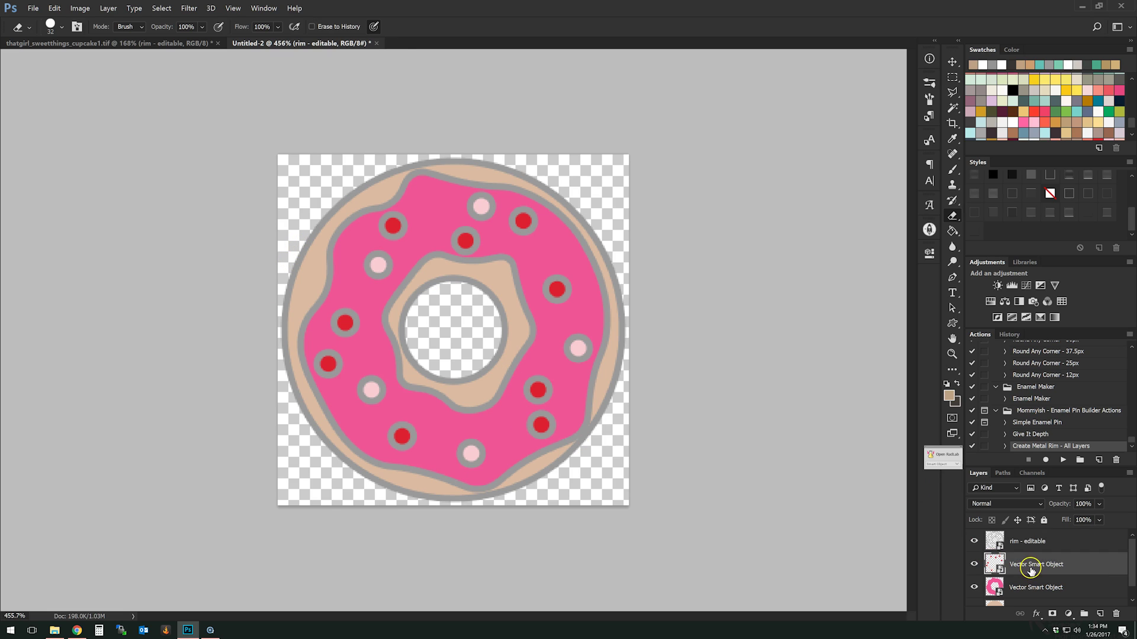
{"action": "left_click", "coordinate": [952, 61]}
{"action": "left_click", "coordinate": [1072, 542]}
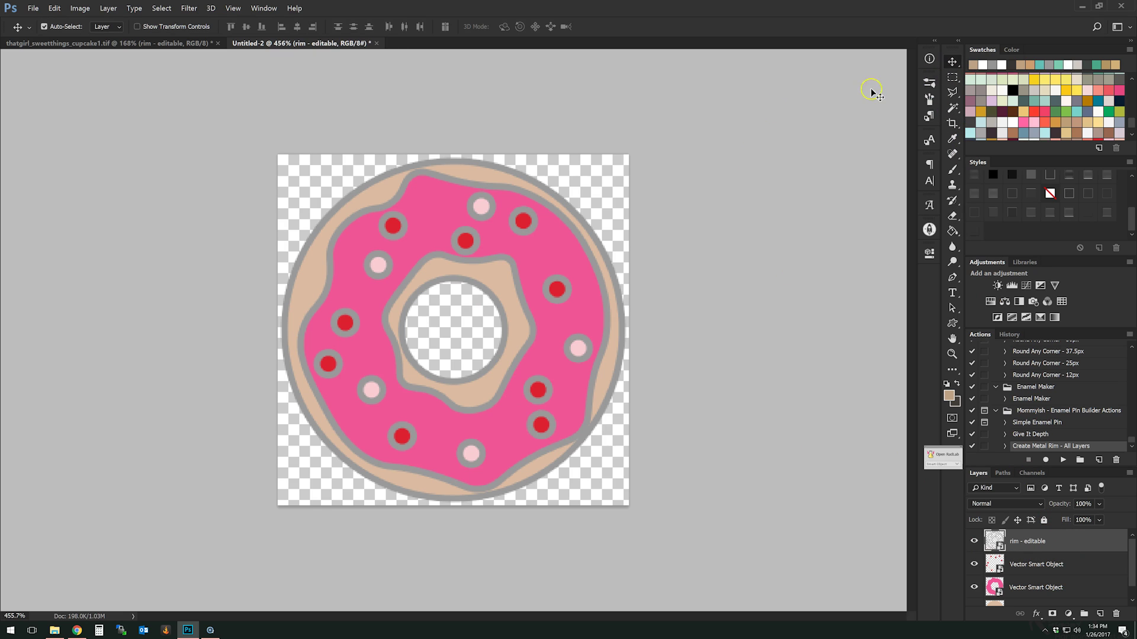
{"action": "left_click", "coordinate": [994, 214]}
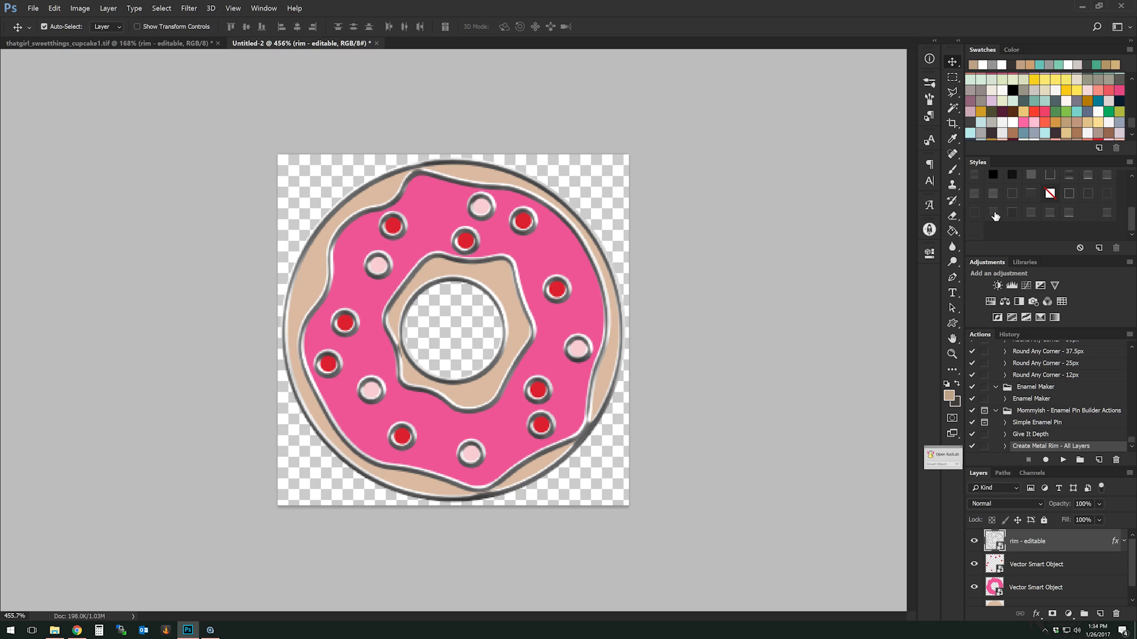
Duplicate the donut's rim - editable layer within Untitled-2 and apply a soft shading depth style to the copy.
{"action": "right_click", "coordinate": [1068, 542]}
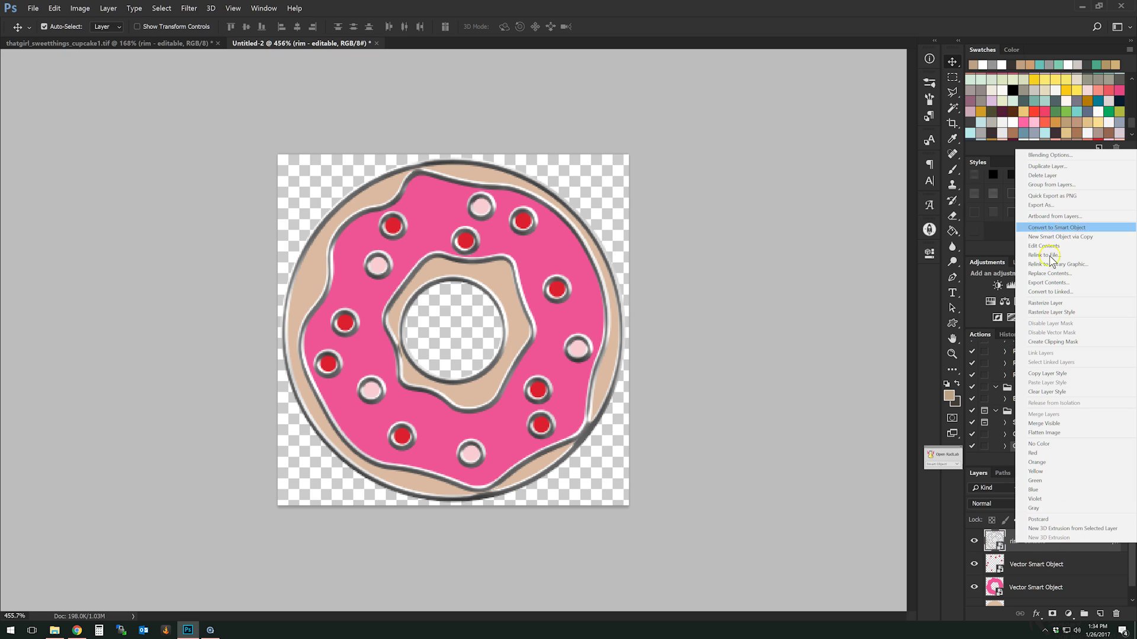
{"action": "left_click", "coordinate": [1049, 167]}
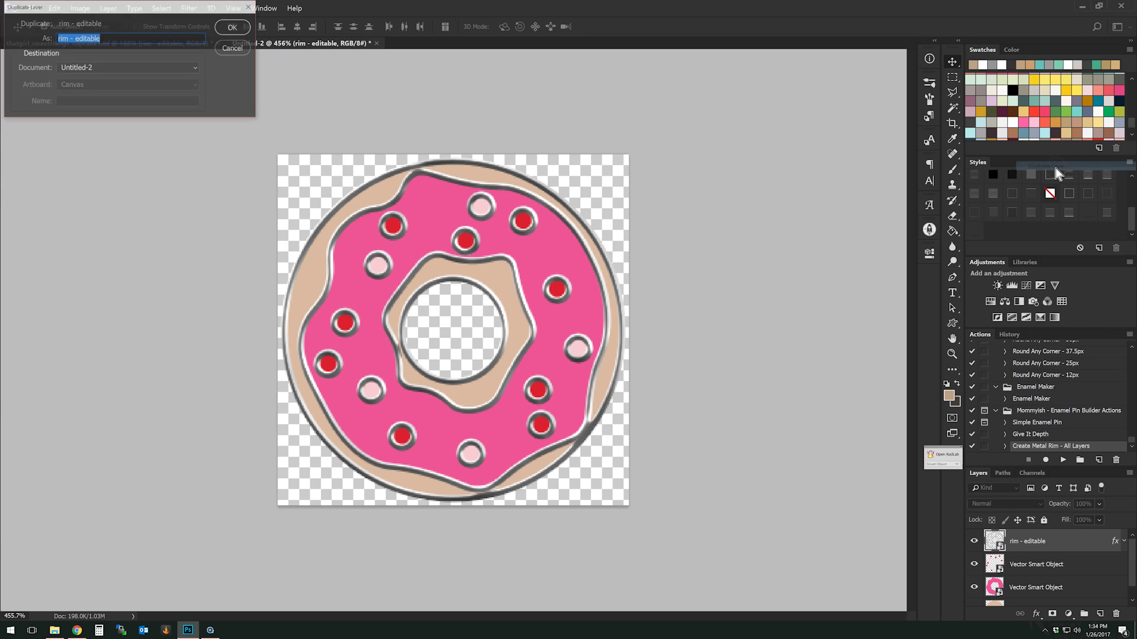
{"action": "left_click", "coordinate": [233, 29]}
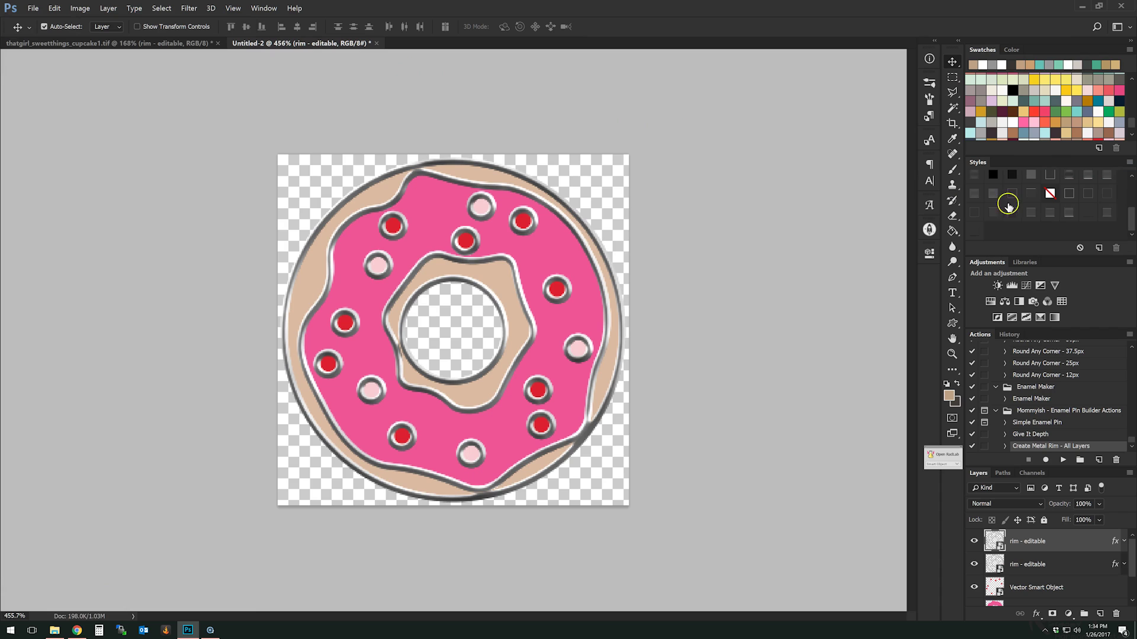
{"action": "left_click", "coordinate": [1091, 212]}
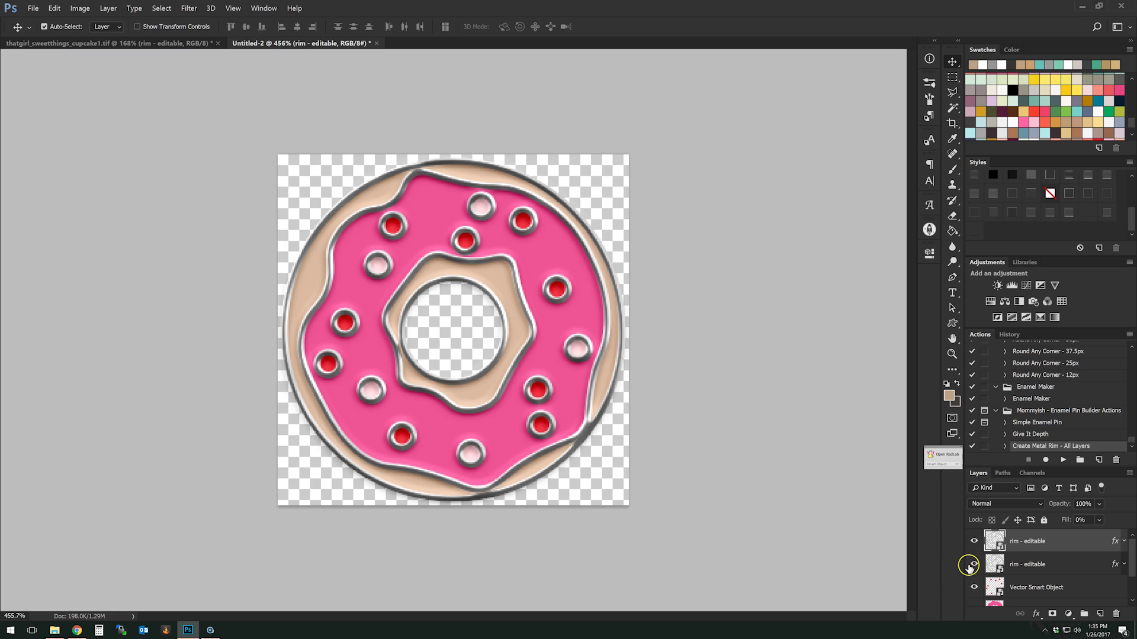
Hide the upper rim - editable layer and apply a soft depth style to the donut's sprinkles, icing and base layers.
{"action": "left_click", "coordinate": [974, 540]}
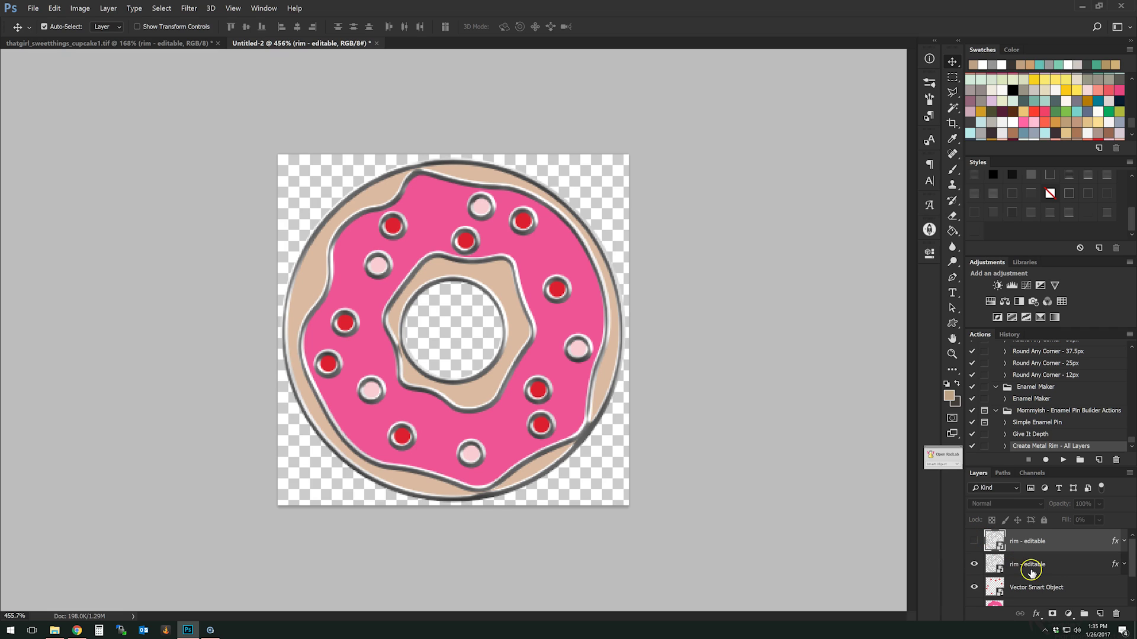
{"action": "scroll", "coordinate": [1045, 572], "scroll_direction": "down", "scroll_amount": 2}
{"action": "left_click", "coordinate": [1051, 546]}
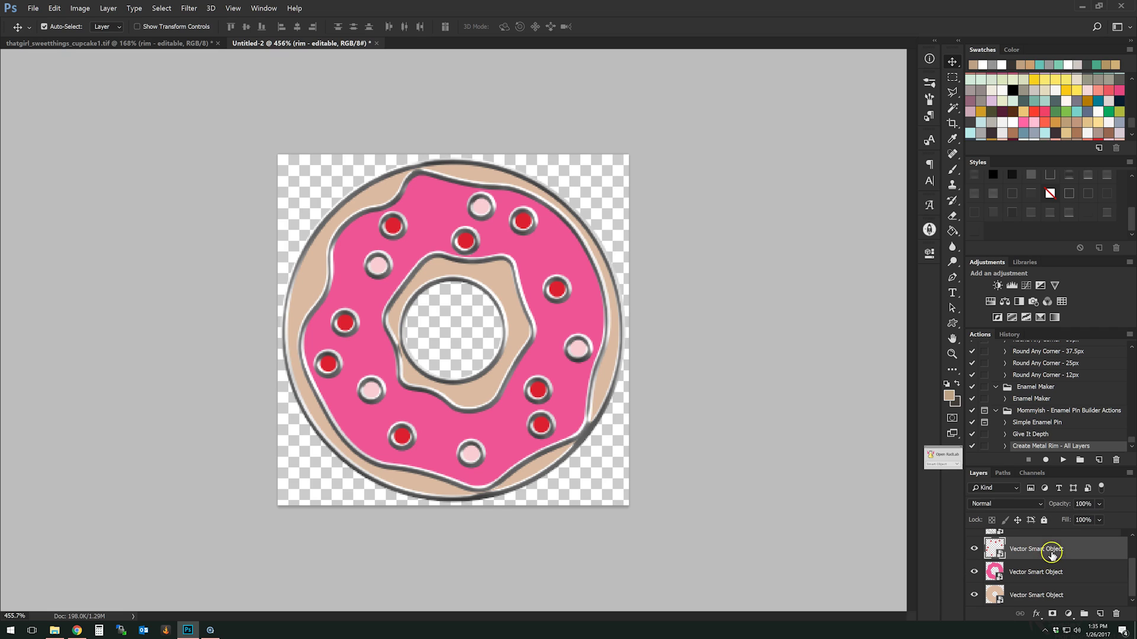
{"action": "left_click", "coordinate": [1046, 596], "text": "shift"}
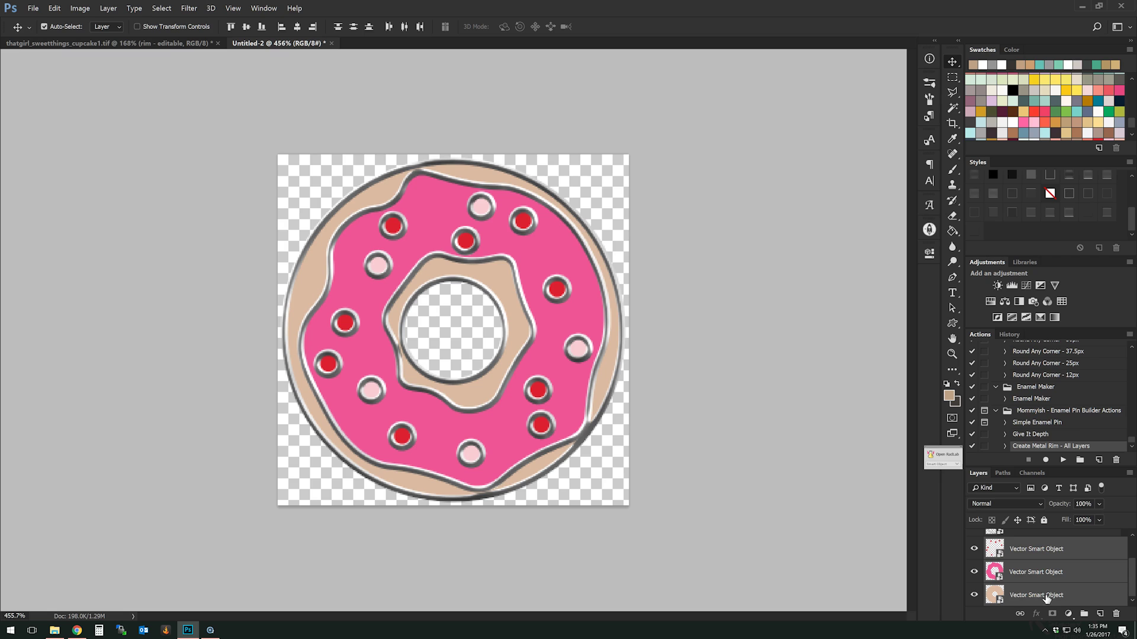
{"action": "left_click", "coordinate": [1108, 213]}
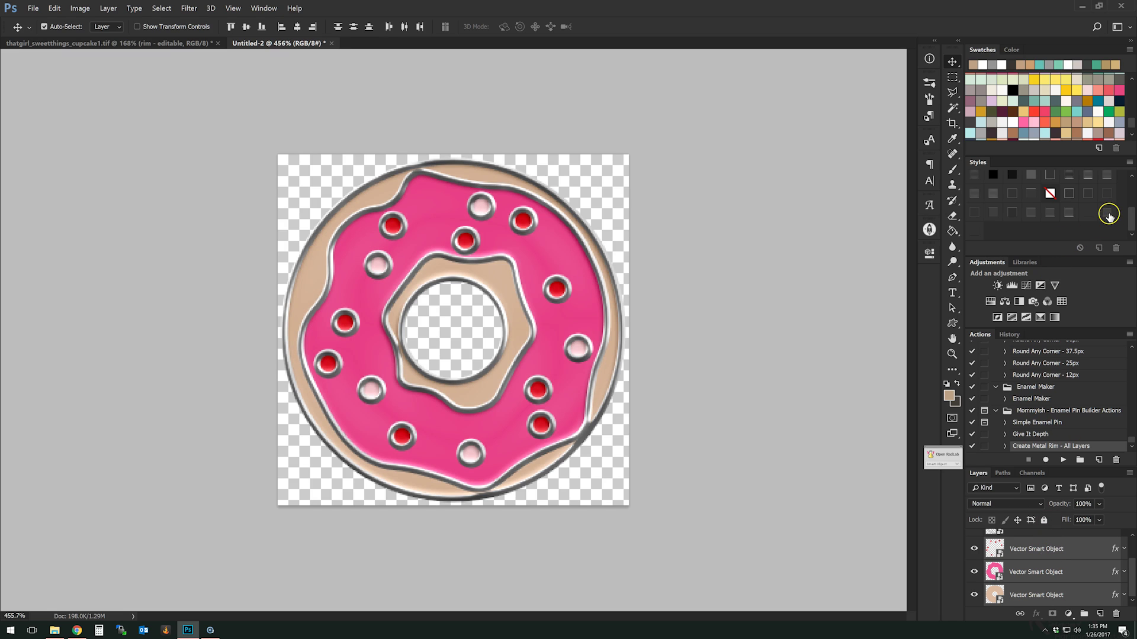
Try several depth layer styles on the pink icing layer, ending with one that gives strong highlights and shading.
{"action": "left_click", "coordinate": [1055, 569]}
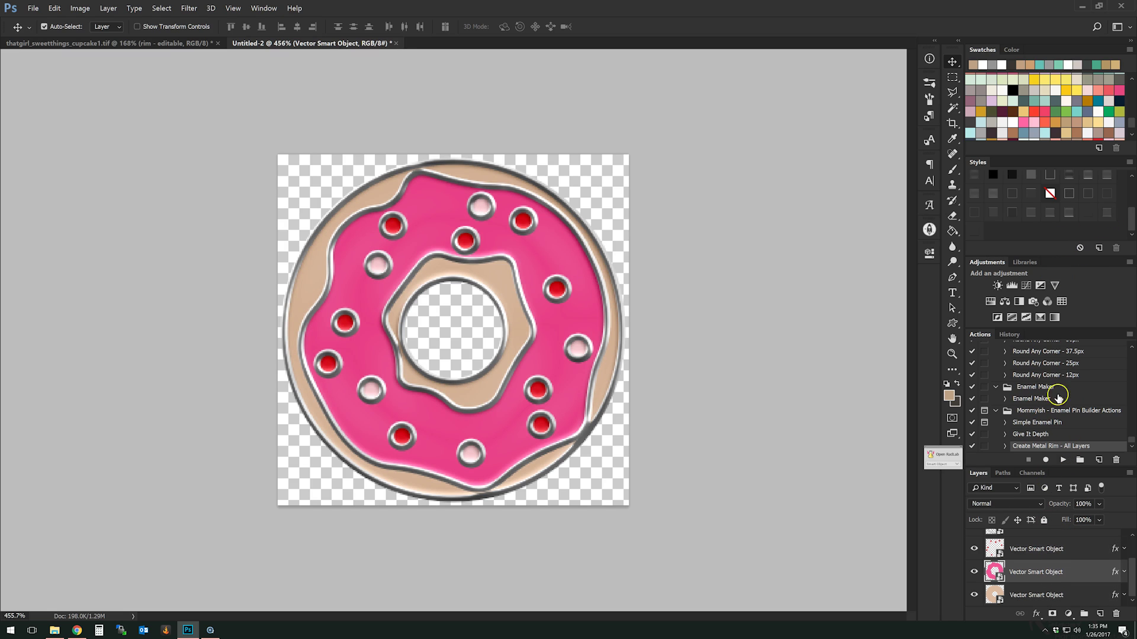
{"action": "left_click", "coordinate": [1056, 214]}
{"action": "left_click", "coordinate": [1059, 213]}
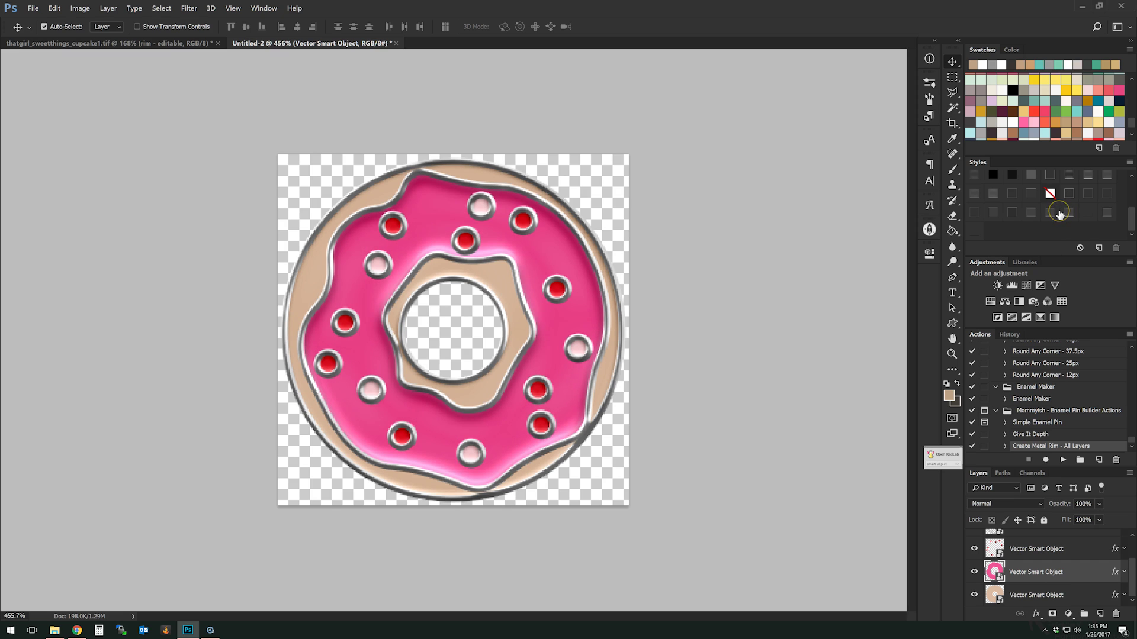
{"action": "left_click", "coordinate": [1034, 213]}
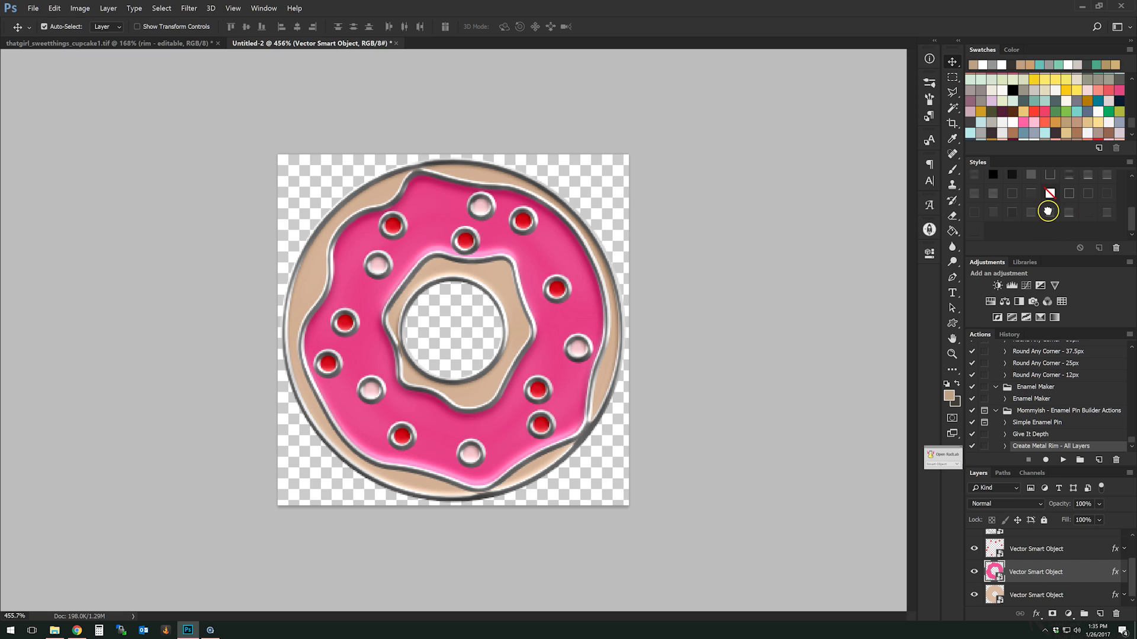
{"action": "left_click", "coordinate": [1049, 213]}
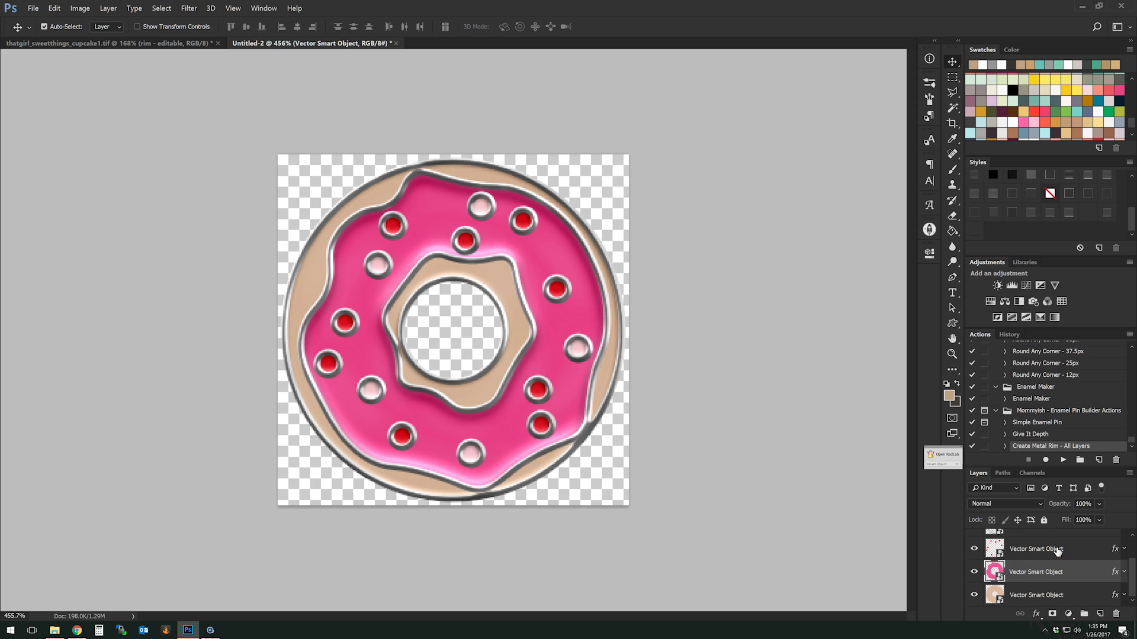
Hide both rim - editable layers, leaving only the donut's base, icing and sprinkles visible.
{"action": "left_click", "coordinate": [1000, 573]}
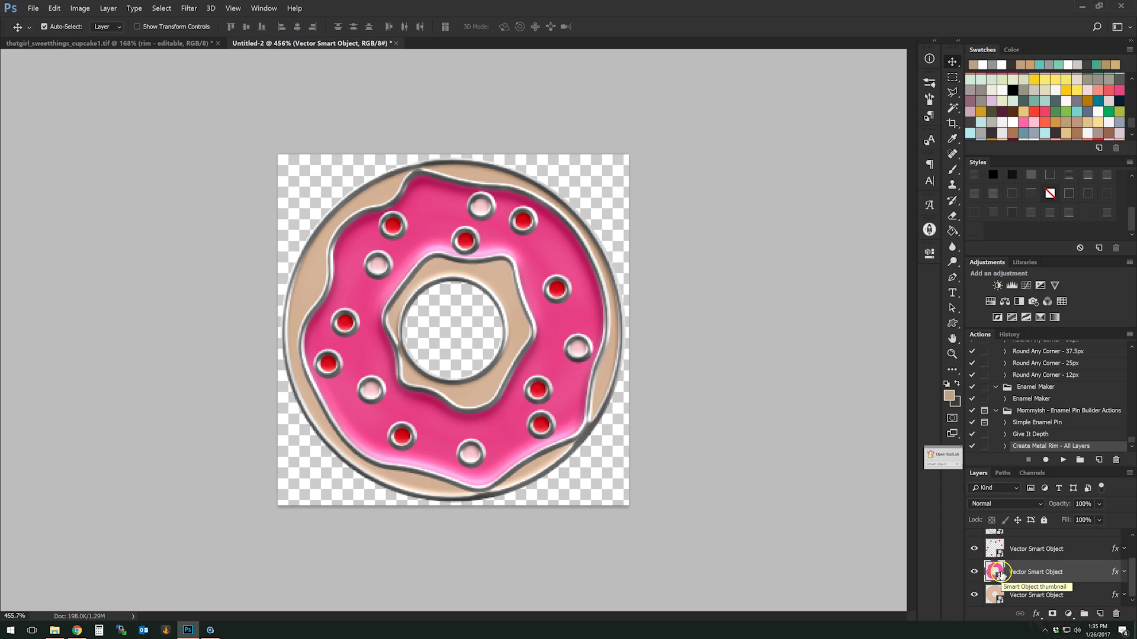
{"action": "scroll", "coordinate": [999, 573], "scroll_direction": "up", "scroll_amount": 1}
{"action": "left_click", "coordinate": [577, 179]}
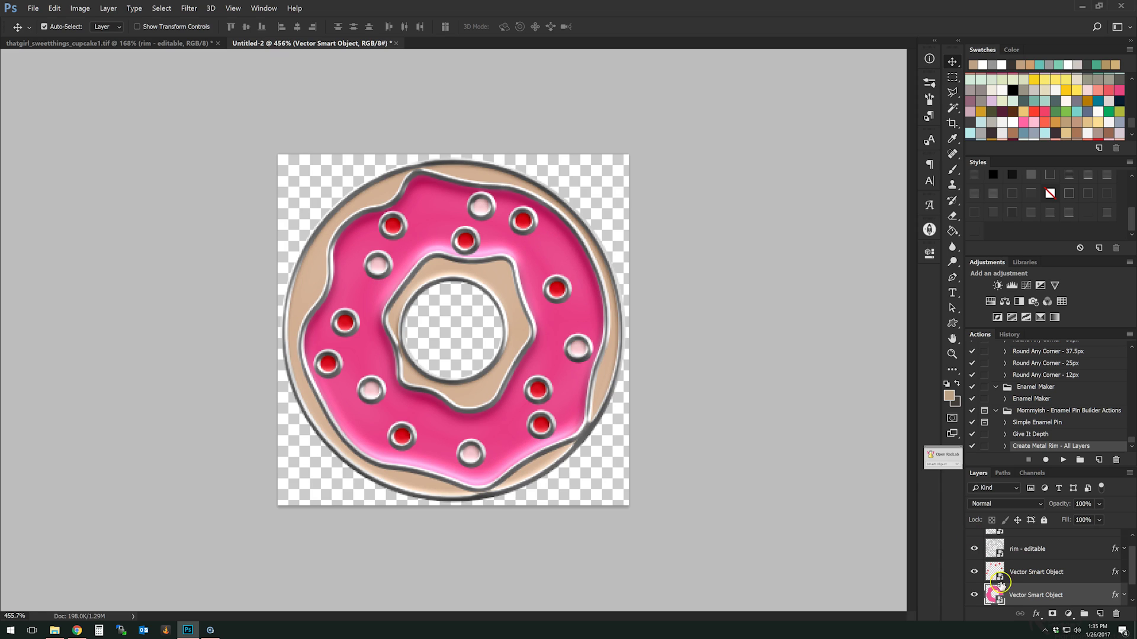
{"action": "left_click", "coordinate": [974, 572]}
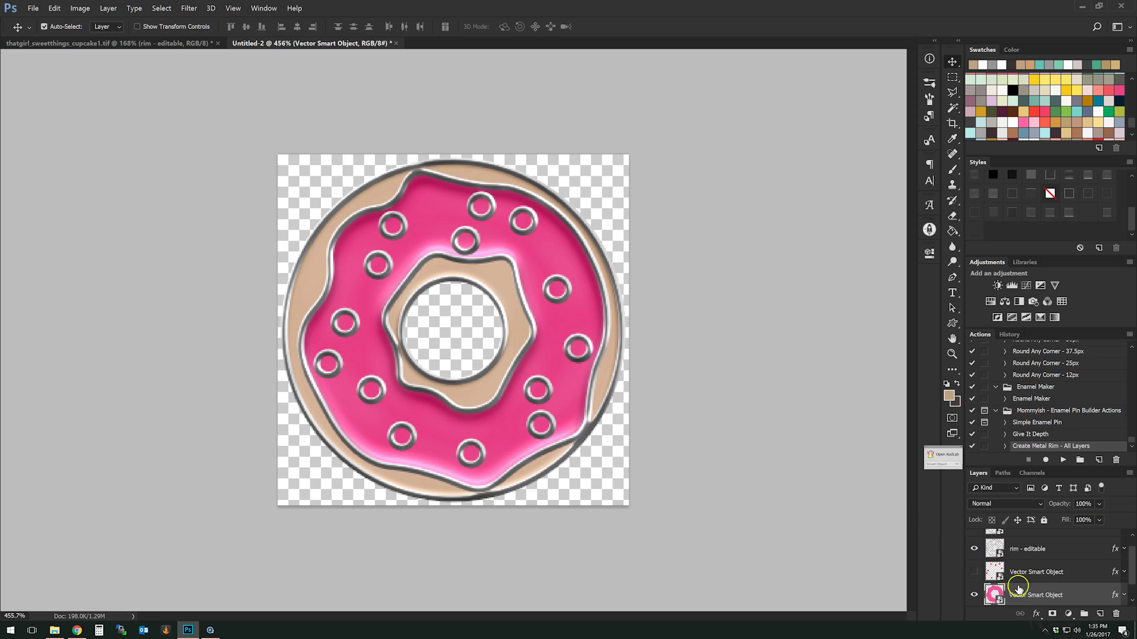
{"action": "scroll", "coordinate": [988, 556], "scroll_direction": "up", "scroll_amount": 1}
{"action": "left_click", "coordinate": [975, 564]}
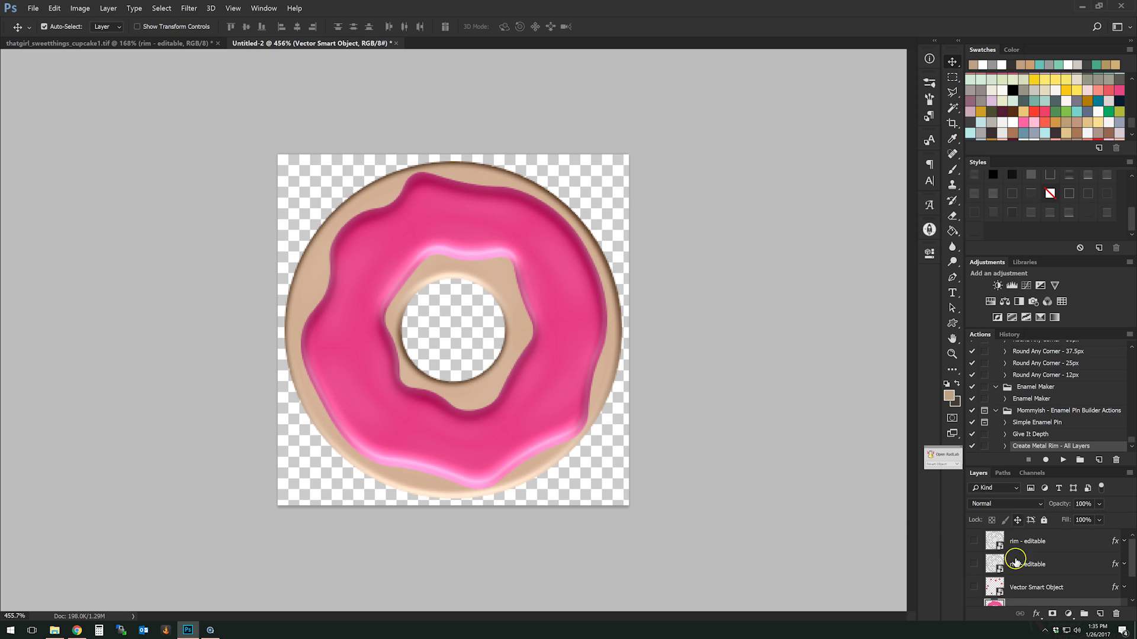
{"action": "left_click", "coordinate": [977, 589]}
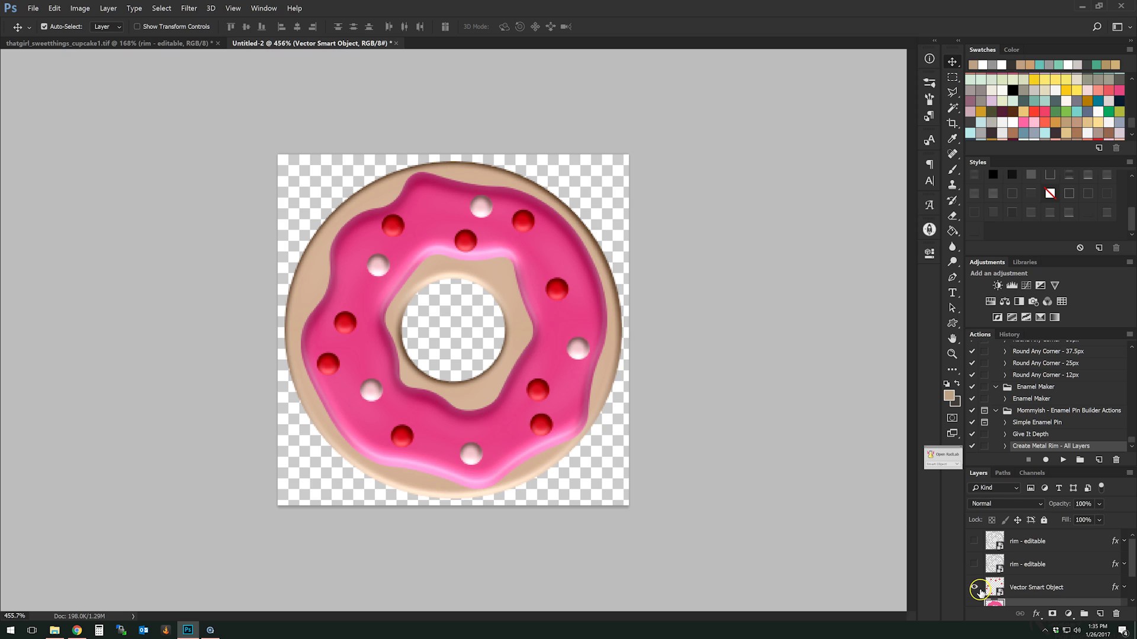
Switch to the Magic Wand tool and rasterize the sprinkles, icing and base Vector Smart Object layers.
{"action": "left_click", "coordinate": [952, 108]}
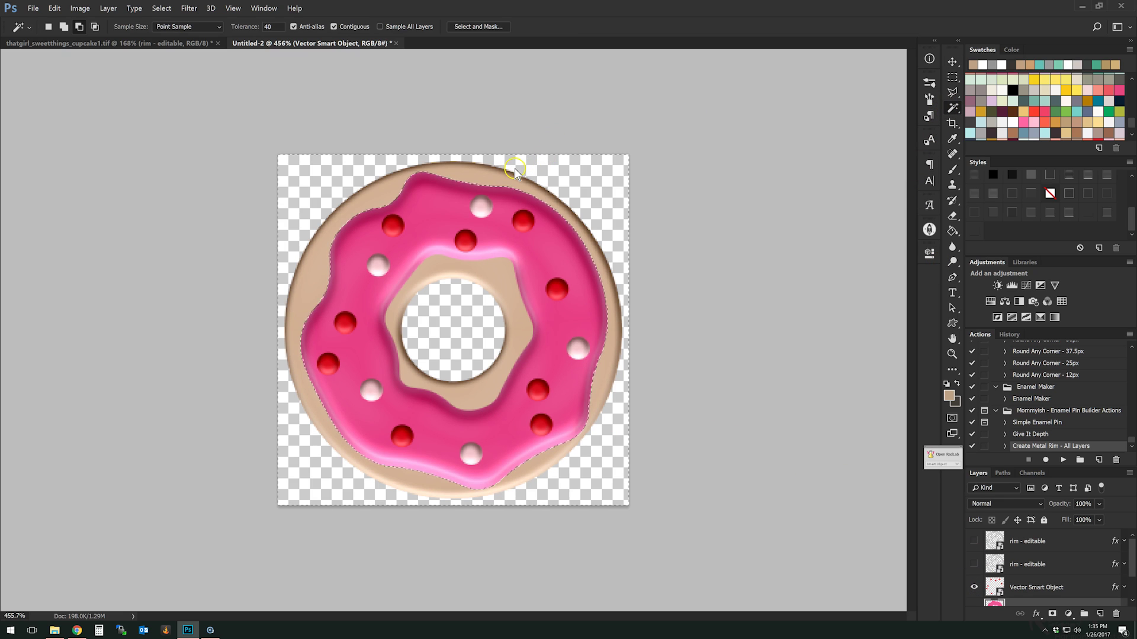
{"action": "left_click", "coordinate": [1045, 590]}
{"action": "left_click", "coordinate": [1037, 565]}
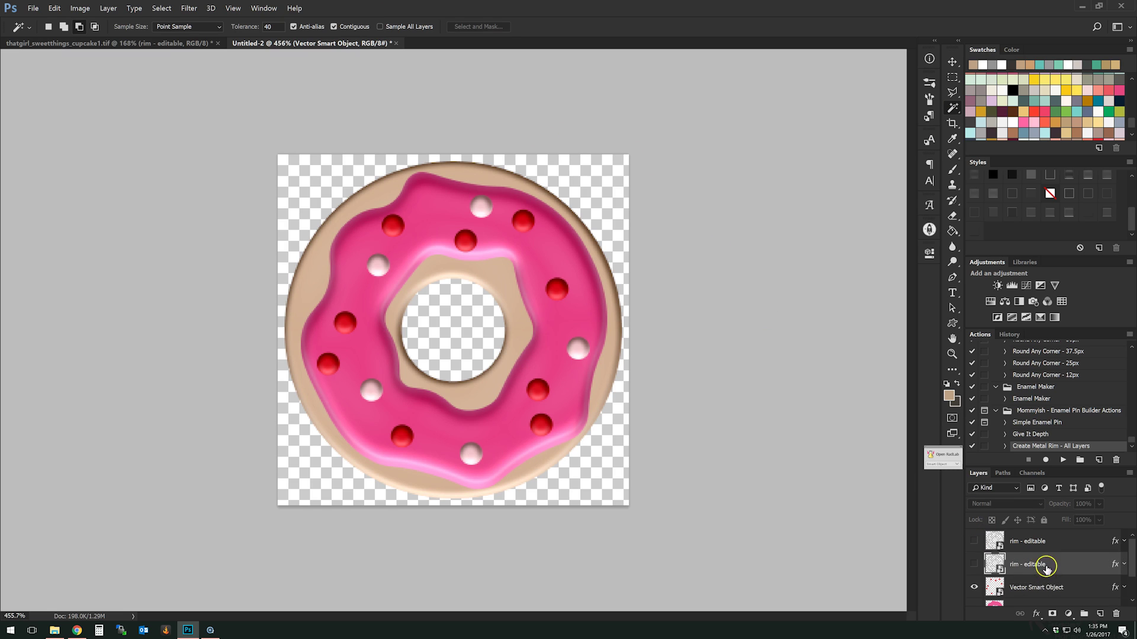
{"action": "scroll", "coordinate": [1030, 578], "scroll_direction": "down", "scroll_amount": 1}
{"action": "left_click", "coordinate": [1043, 584], "text": "shift"}
{"action": "right_click", "coordinate": [1042, 581]}
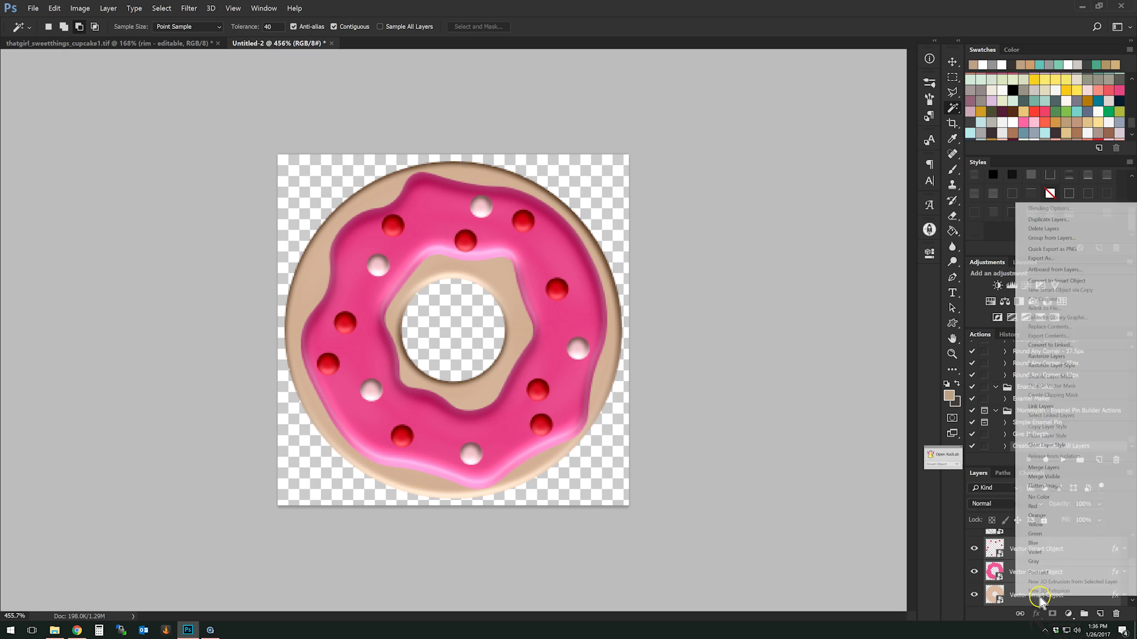
{"action": "left_click", "coordinate": [1053, 356]}
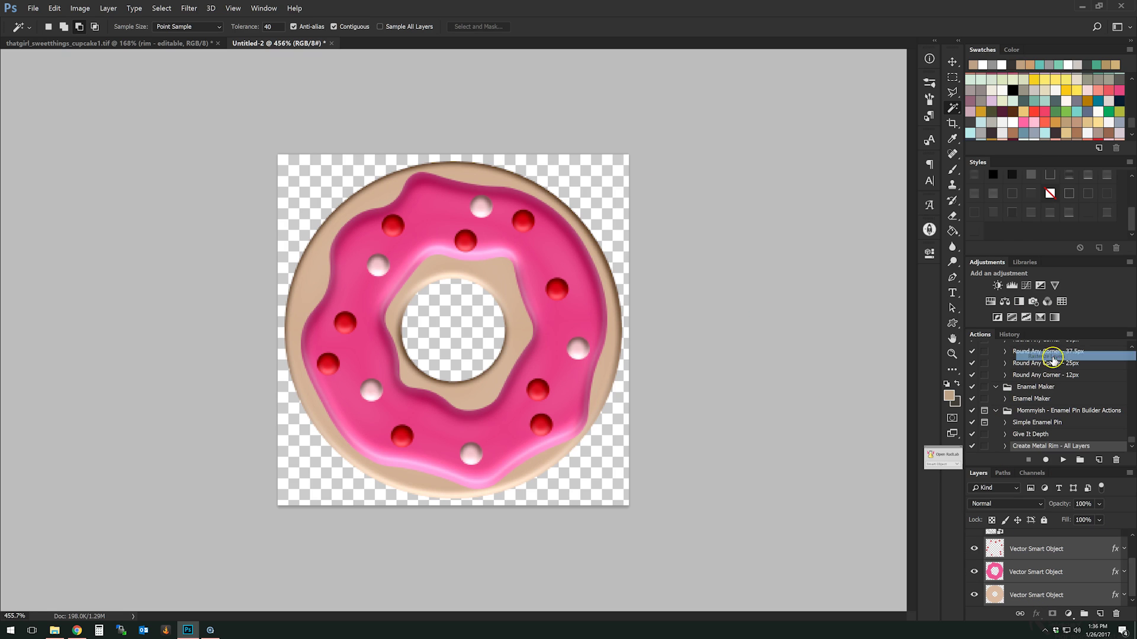
Select the sprinkle shapes with an inverted Magic Wand selection of their layer, delete them from the pink icing layer, and deselect.
{"action": "left_click", "coordinate": [1036, 572]}
{"action": "left_click", "coordinate": [1045, 555]}
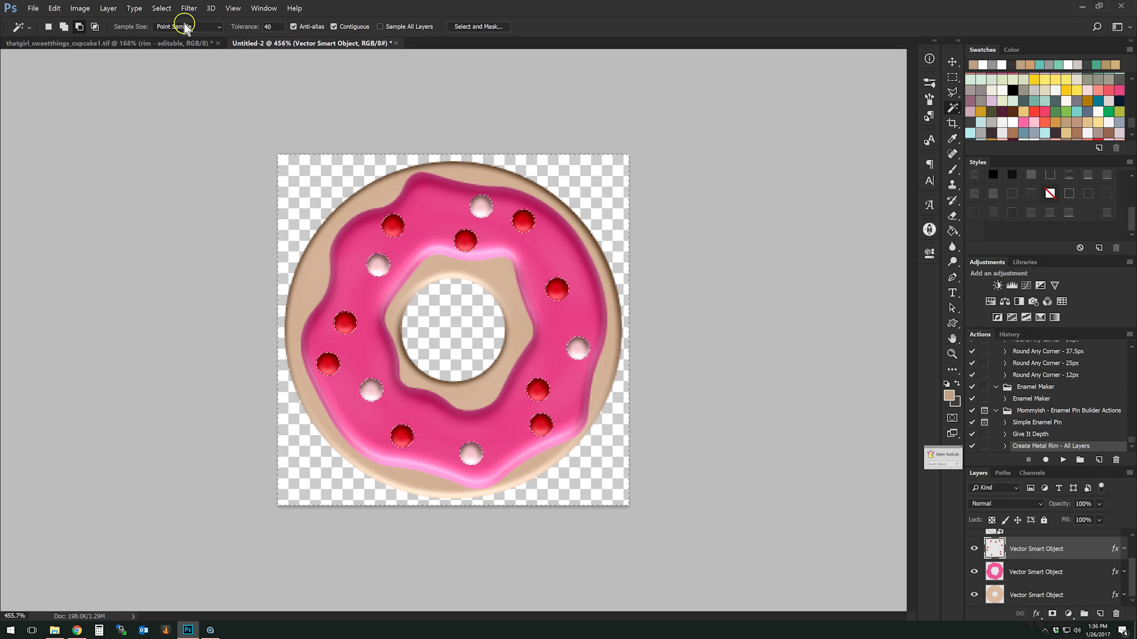
{"action": "left_click", "coordinate": [162, 9]}
{"action": "left_click", "coordinate": [166, 43]}
{"action": "left_click", "coordinate": [1043, 573]}
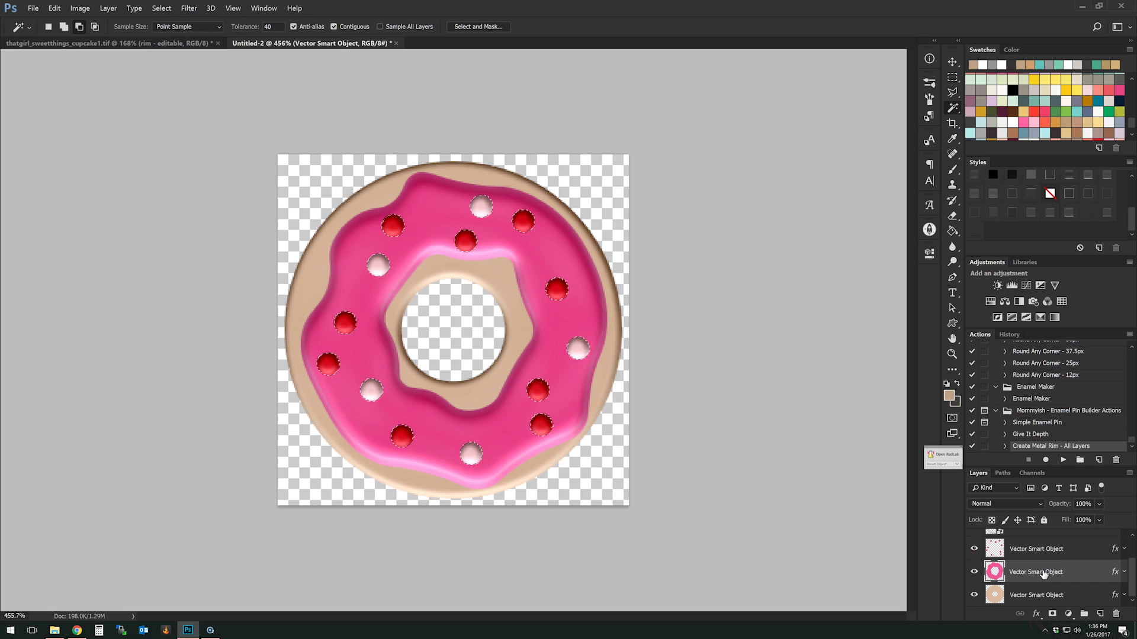
{"action": "key", "text": "Delete"}
{"action": "key", "text": "ctrl+d"}
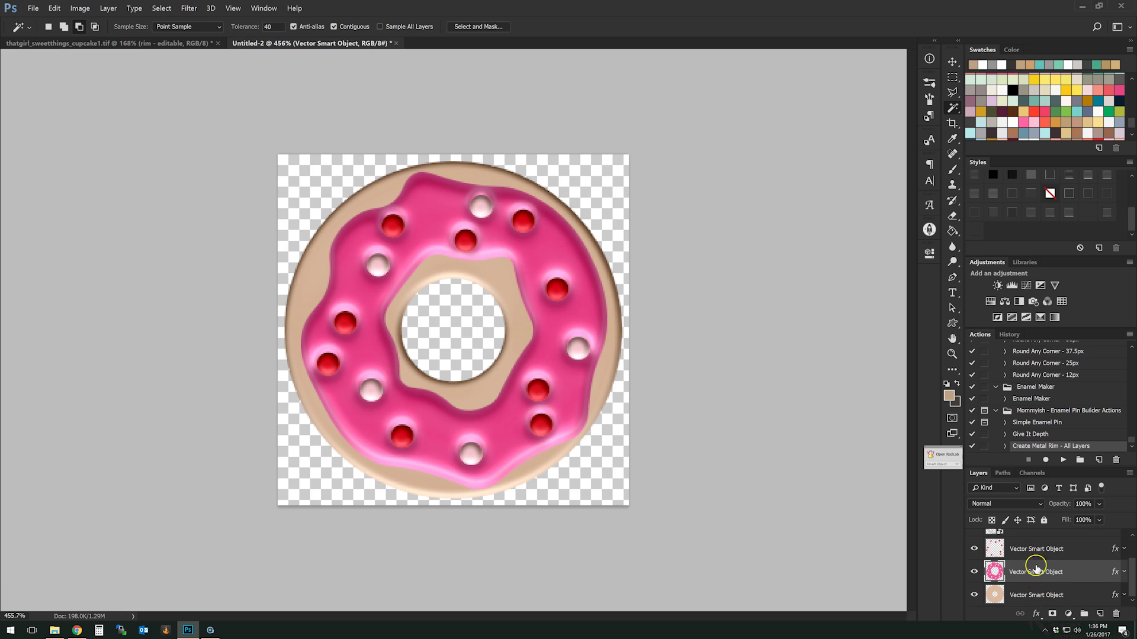
Select the icing's shape with an inverted Magic Wand selection and delete that area from the tan base layer.
{"action": "left_click", "coordinate": [1036, 592]}
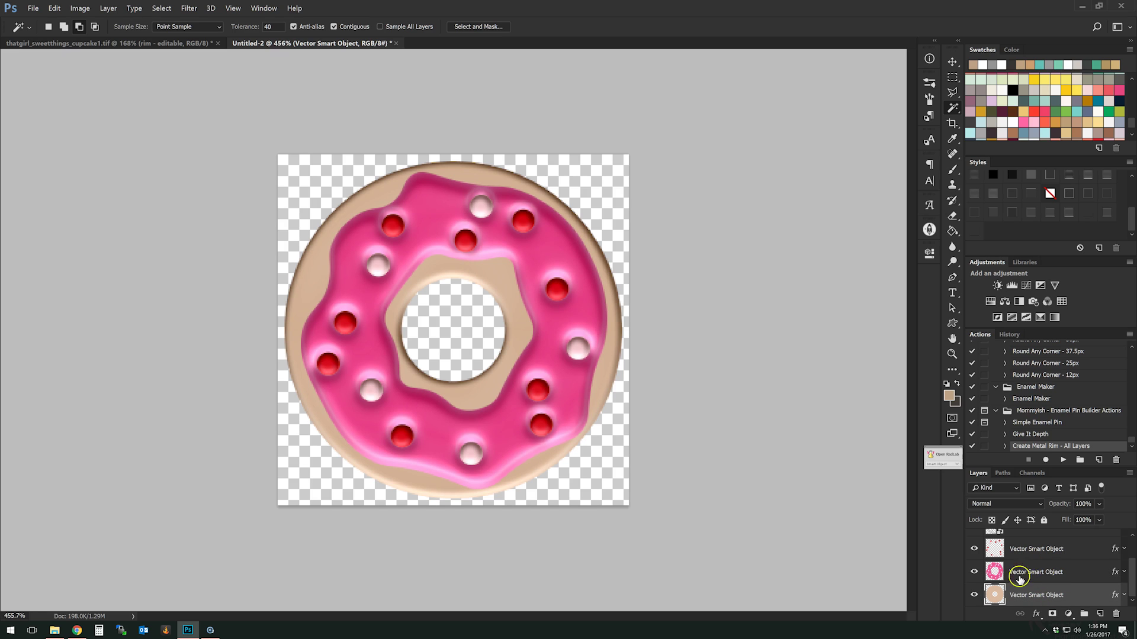
{"action": "left_click", "coordinate": [1037, 574]}
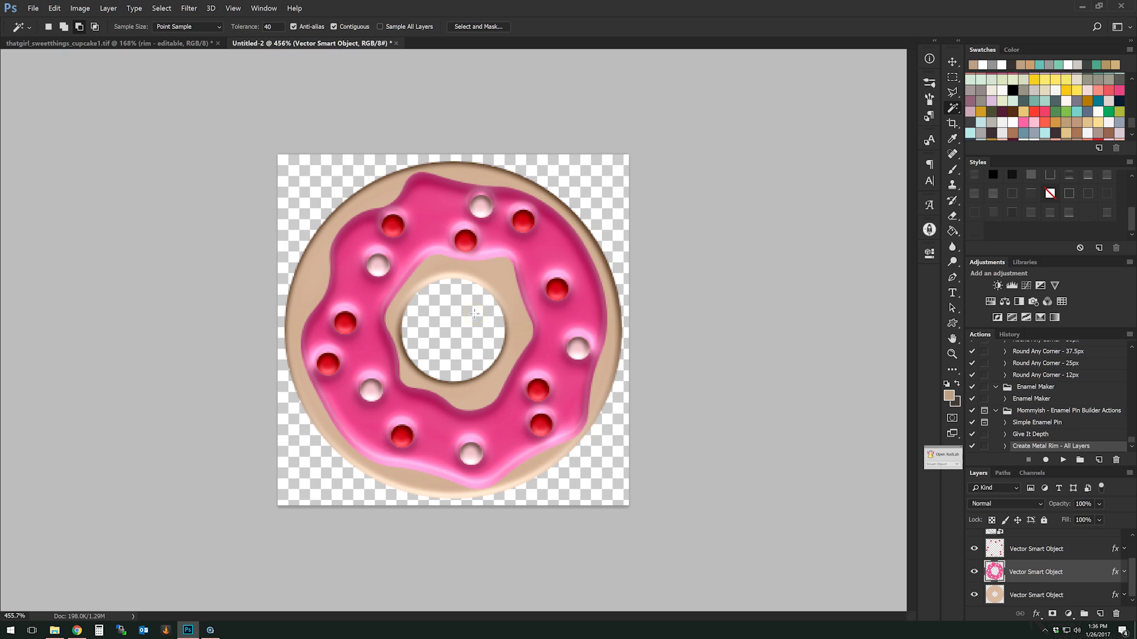
{"action": "left_click", "coordinate": [556, 153]}
{"action": "key", "text": "shift"}
{"action": "left_click", "coordinate": [161, 9]}
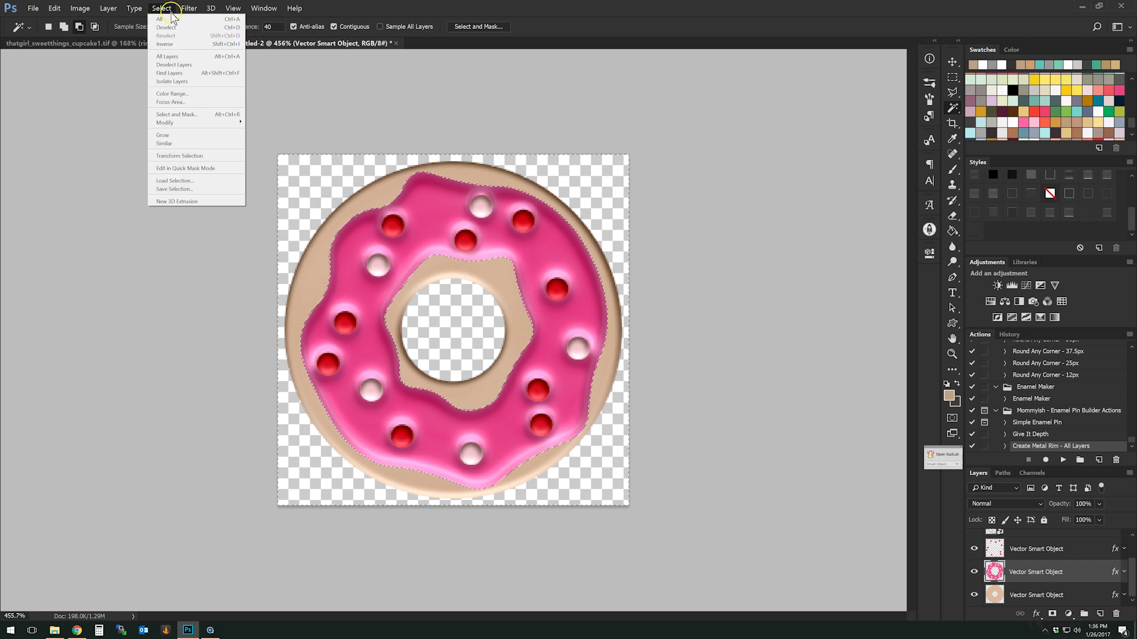
{"action": "left_click", "coordinate": [165, 44]}
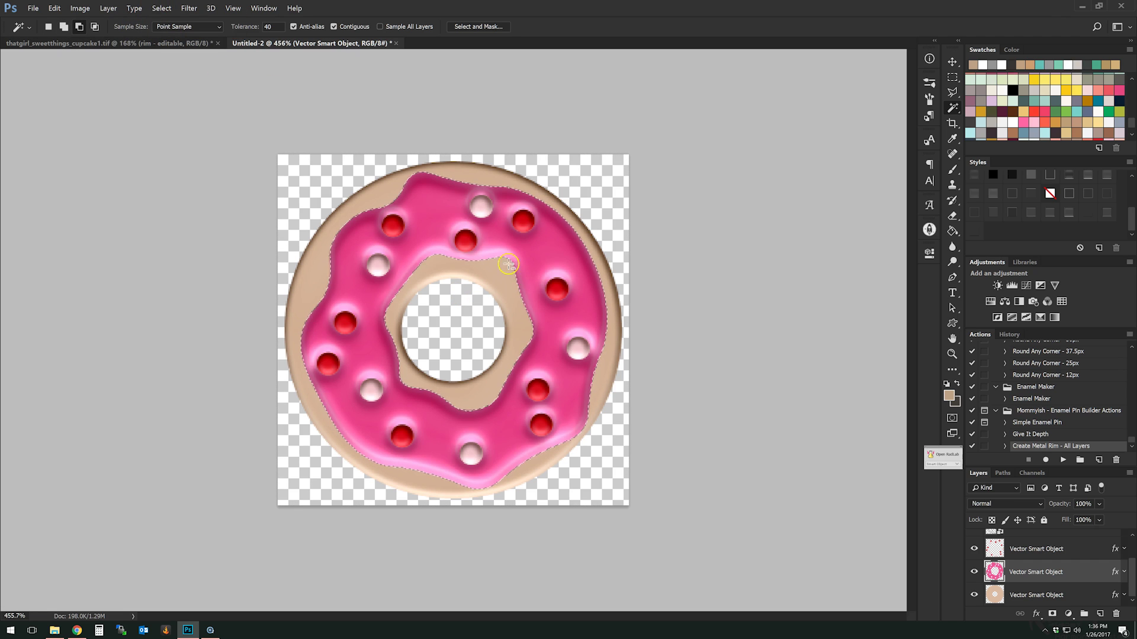
{"action": "left_click", "coordinate": [1045, 603]}
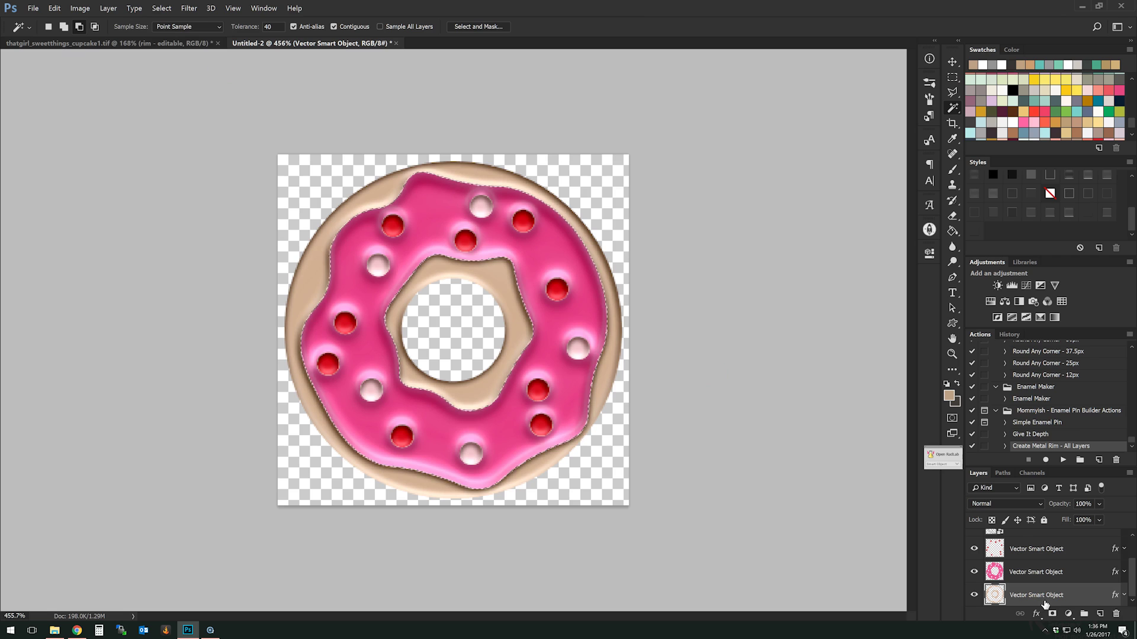
Clear the selection, make both rim - editable layers visible again, and check the donut at a smaller size.
{"action": "scroll", "coordinate": [1029, 574], "scroll_direction": "up", "scroll_amount": 2}
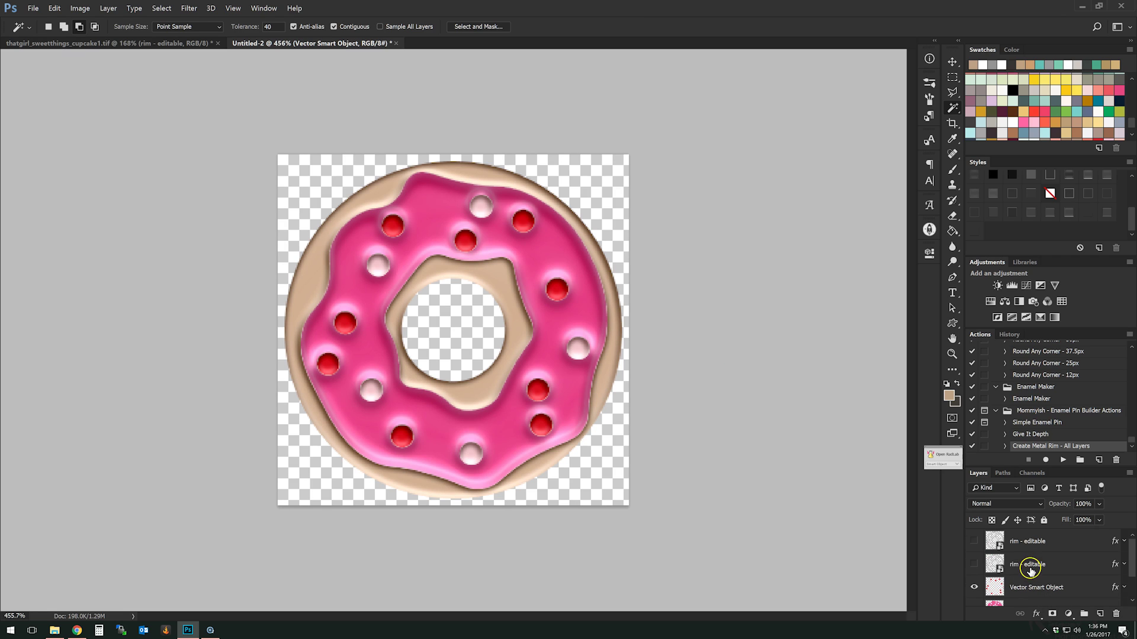
{"action": "left_click", "coordinate": [975, 541]}
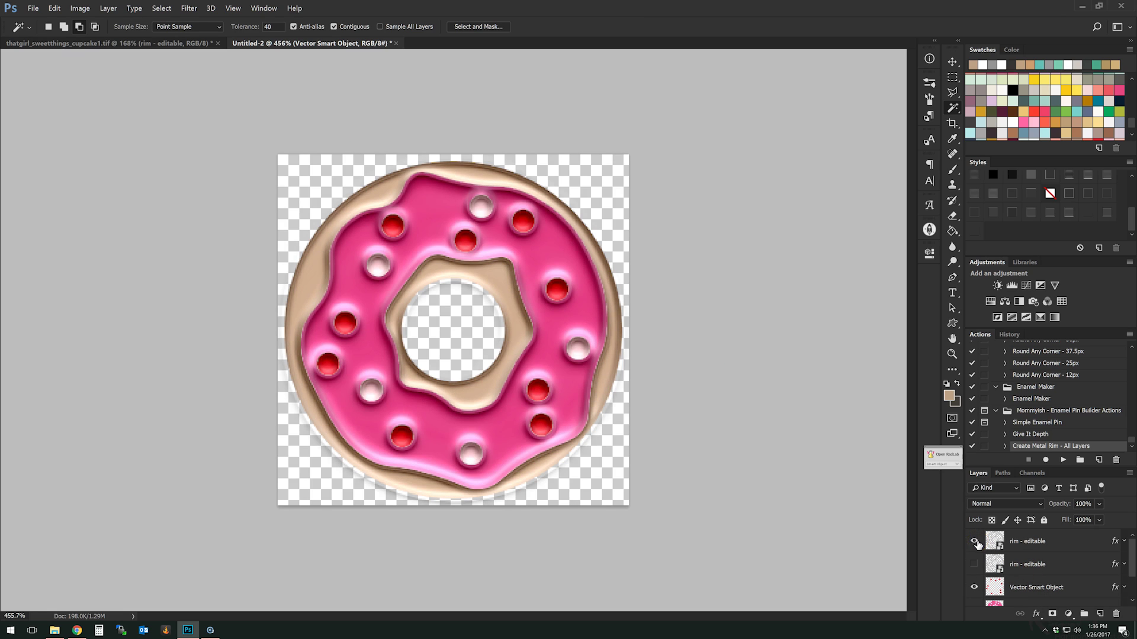
{"action": "left_click", "coordinate": [974, 565]}
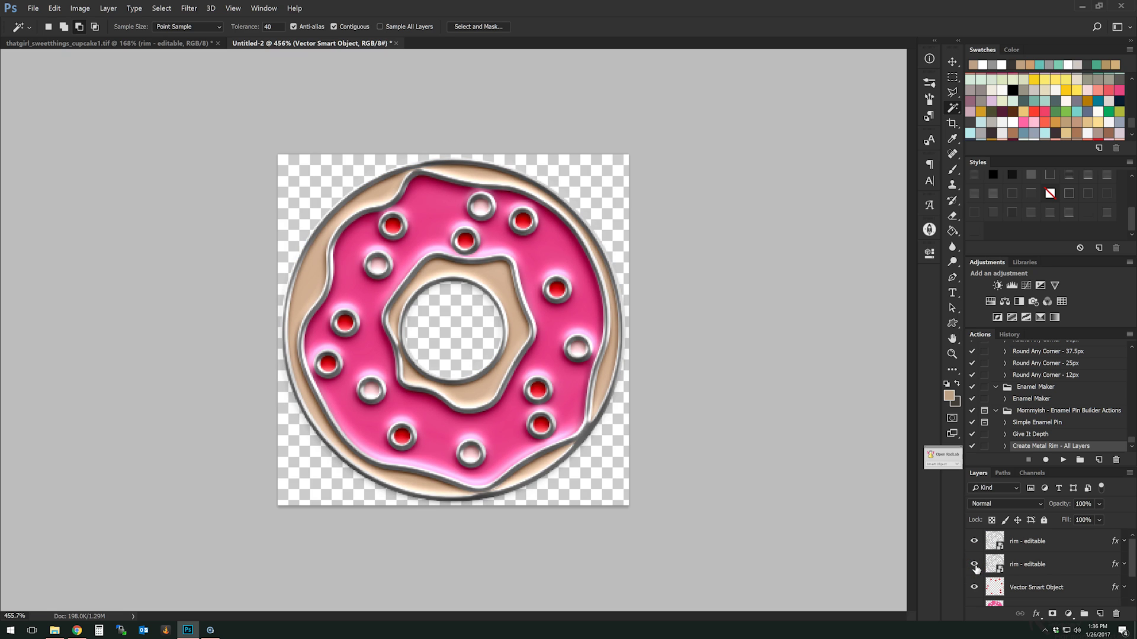
{"action": "scroll", "coordinate": [709, 481], "scroll_direction": "down", "scroll_amount": 5}
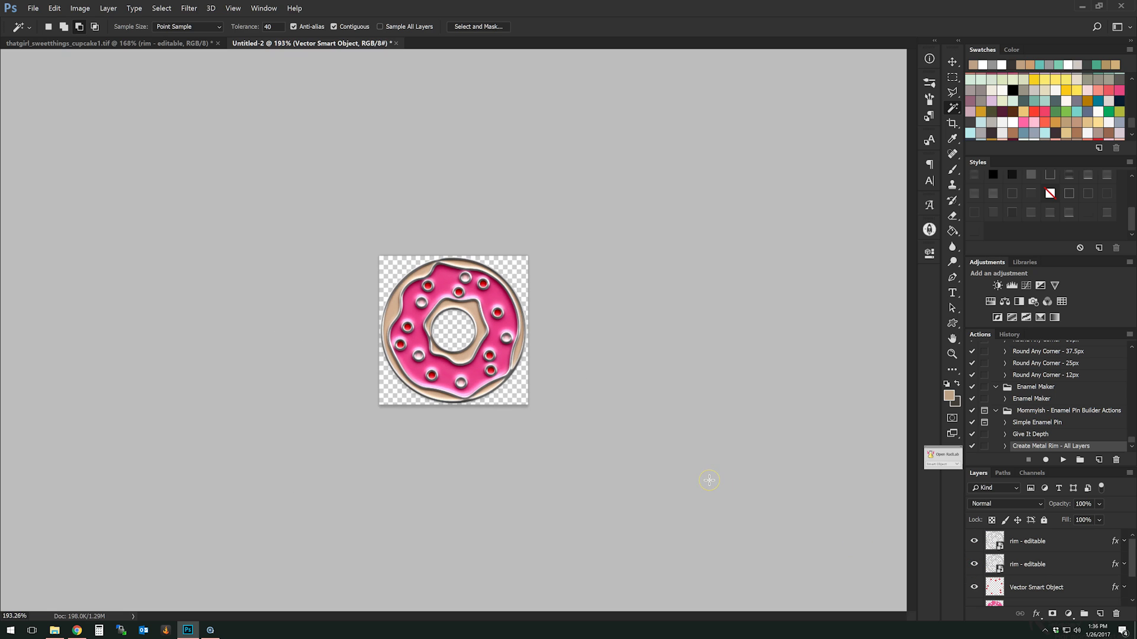
{"action": "scroll", "coordinate": [541, 388], "scroll_direction": "up", "scroll_amount": 2}
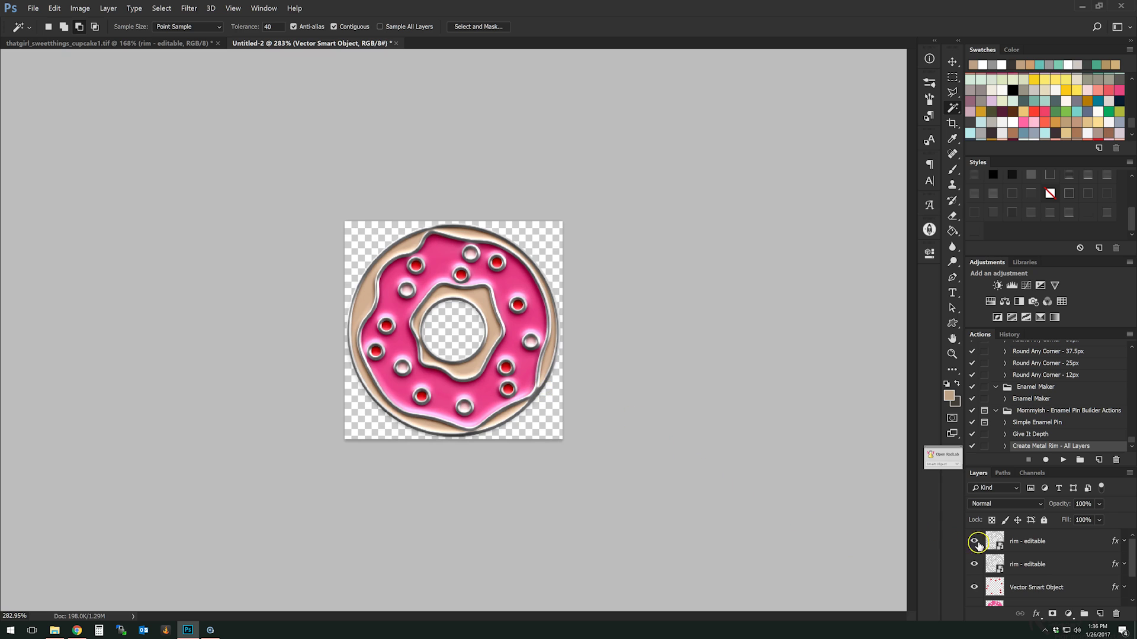
Apply a stronger depth layer style to the tan base layer, comparing two of the neighbouring depth presets.
{"action": "left_click", "coordinate": [1049, 592]}
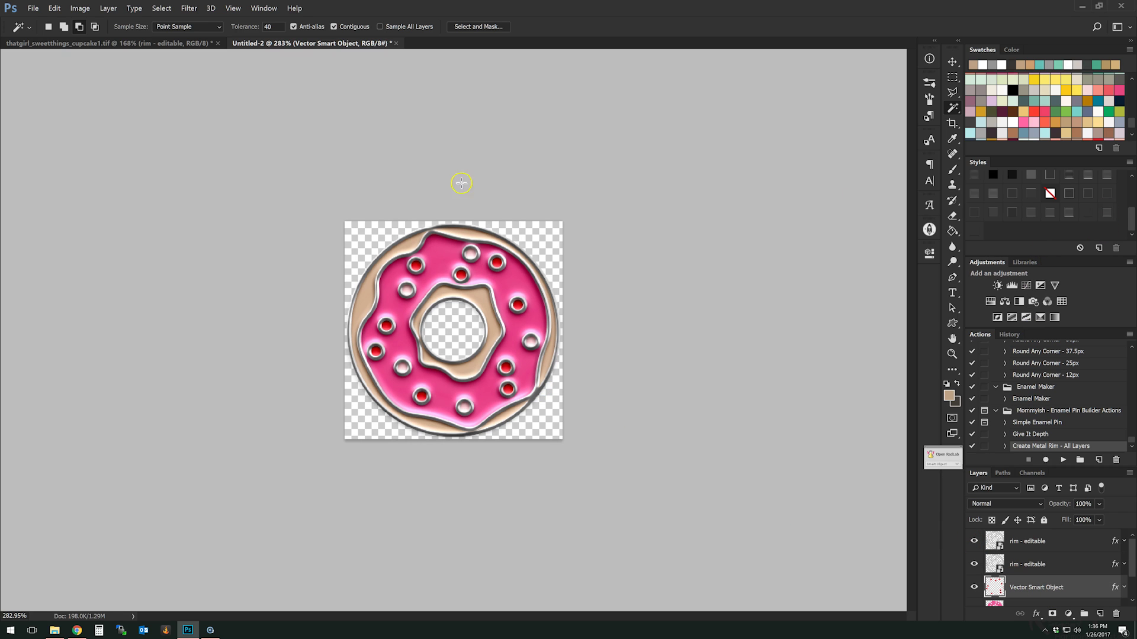
{"action": "scroll", "coordinate": [388, 169], "scroll_direction": "up", "scroll_amount": 3}
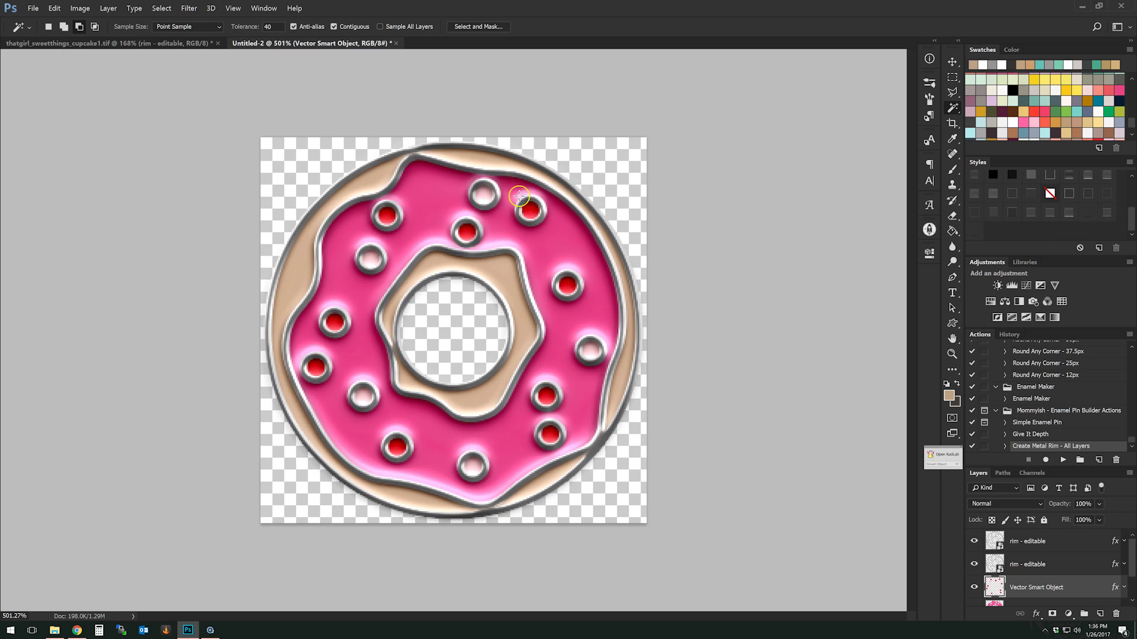
{"action": "scroll", "coordinate": [1018, 577], "scroll_direction": "down", "scroll_amount": 2}
{"action": "left_click", "coordinate": [1036, 595]}
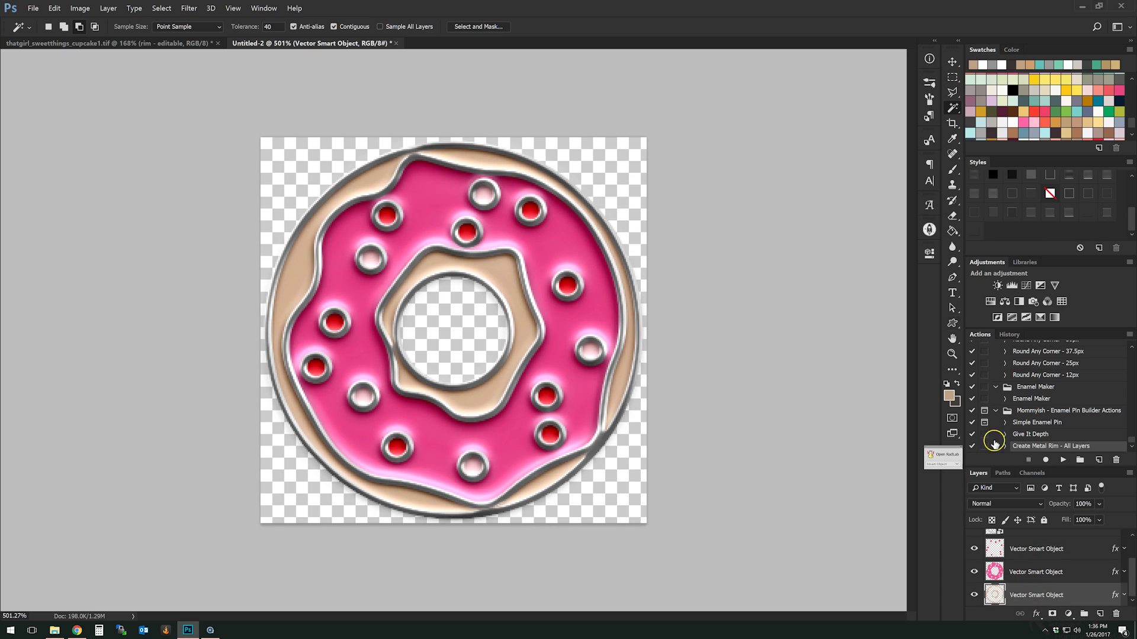
{"action": "left_click", "coordinate": [1037, 216]}
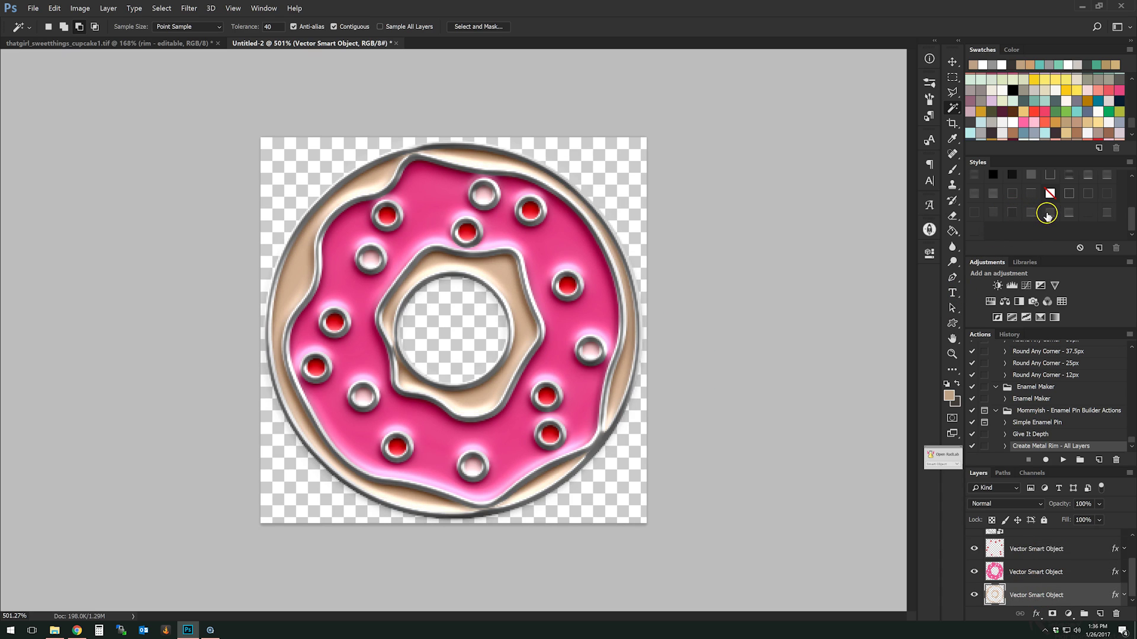
{"action": "left_click", "coordinate": [1046, 217]}
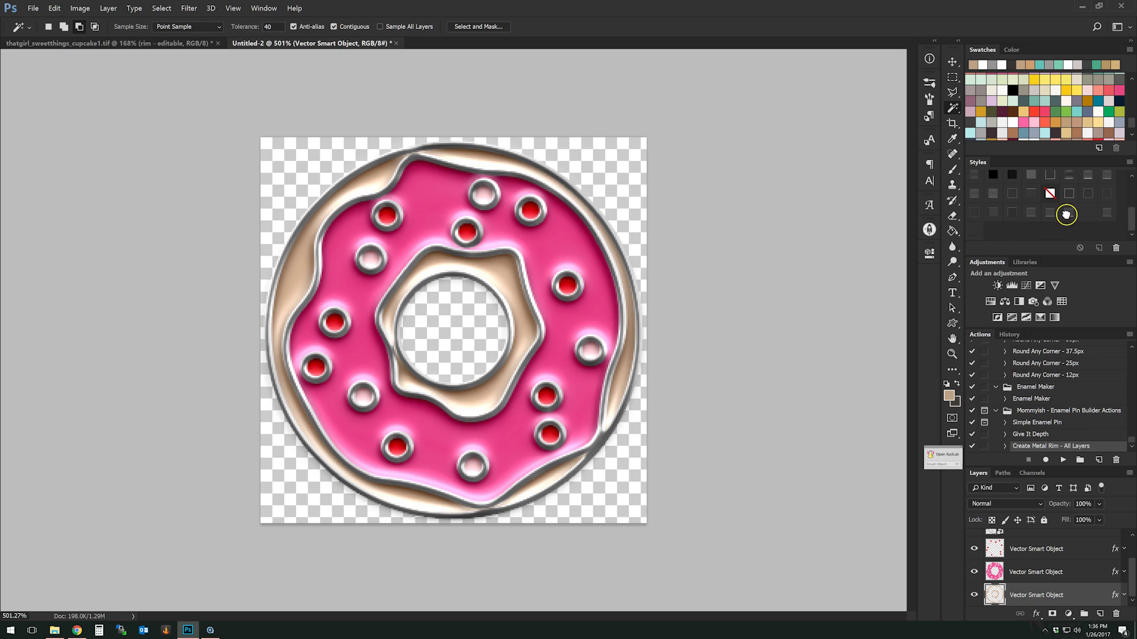
Compare neighbouring depth style presets on the tan base layer, keep the preferred one, and switch to the Move tool.
{"action": "left_click", "coordinate": [1060, 217]}
{"action": "left_click", "coordinate": [1037, 216]}
{"action": "left_click", "coordinate": [1055, 217]}
{"action": "left_click", "coordinate": [952, 62]}
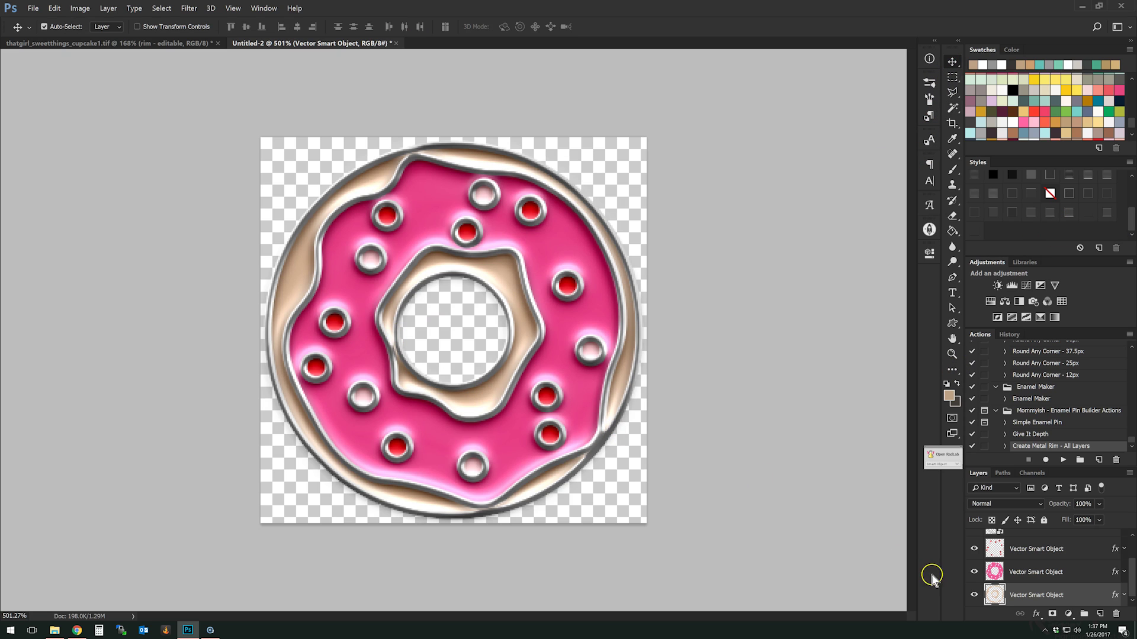
Open the contents of the uppermost rim - editable smart object, sample its grey #9a9a9a as the foreground colour, and close it.
{"action": "scroll", "coordinate": [1036, 570], "scroll_direction": "up", "scroll_amount": 2}
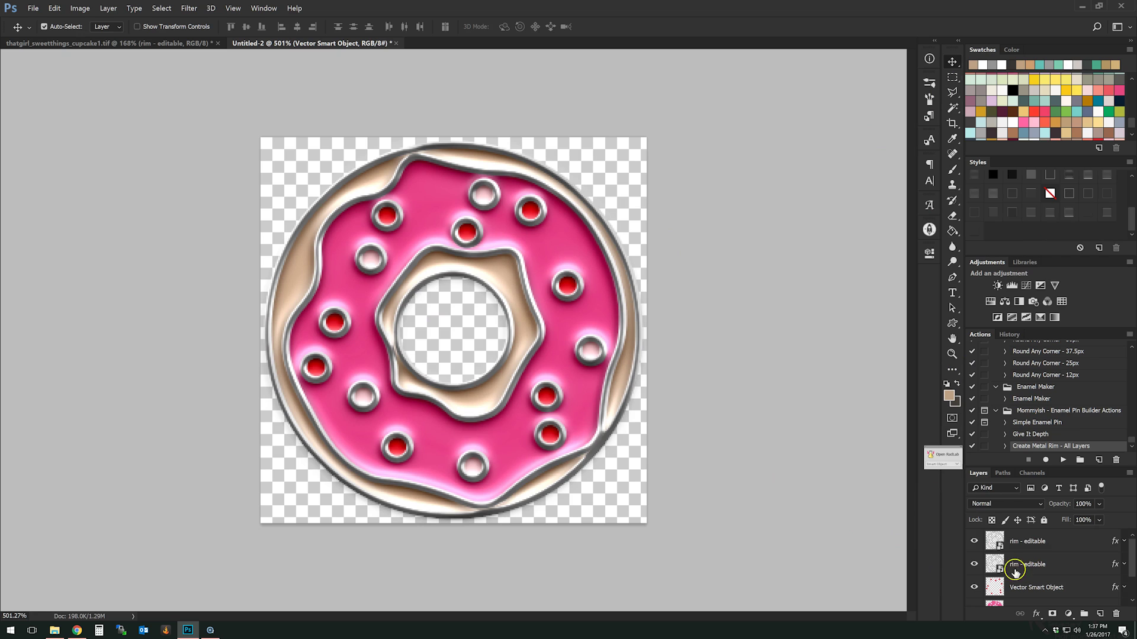
{"action": "double_click", "coordinate": [998, 543]}
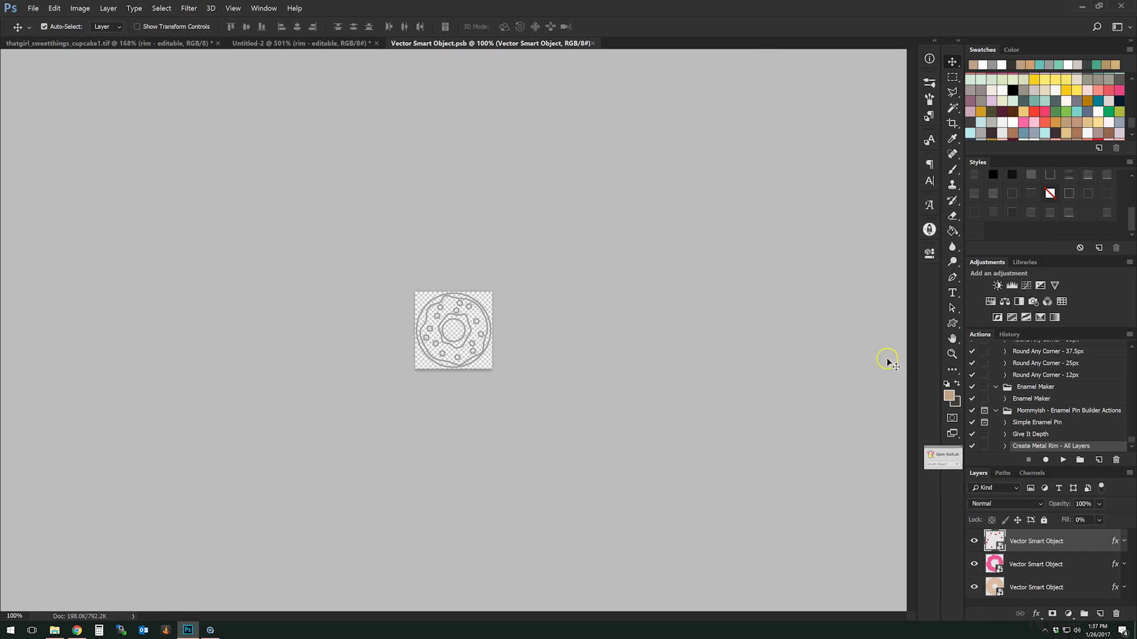
{"action": "left_click", "coordinate": [950, 395]}
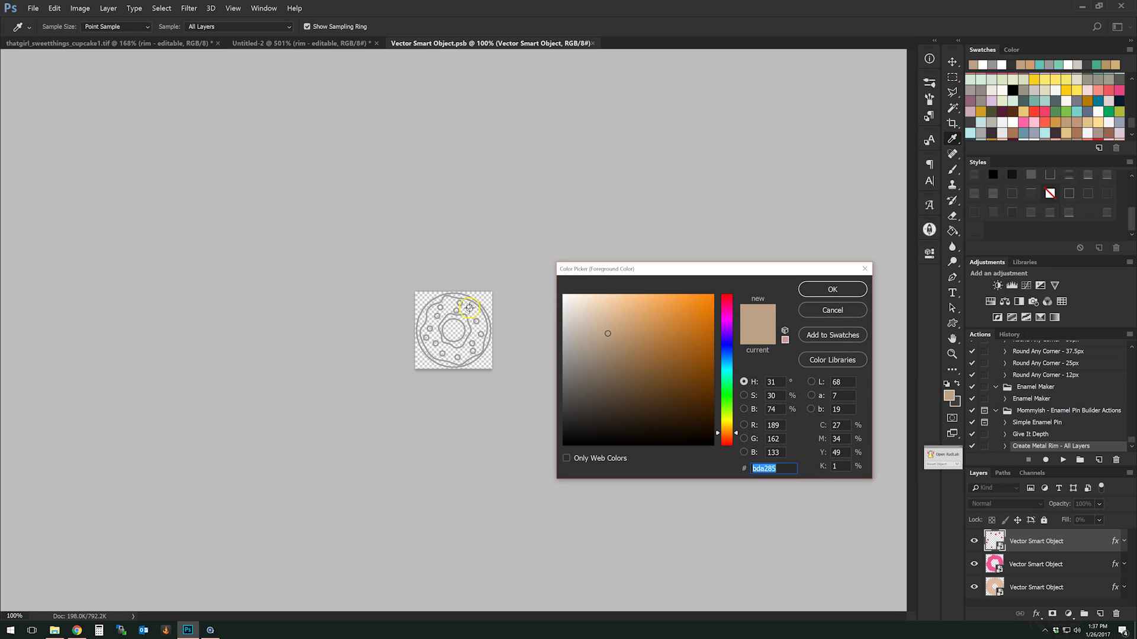
{"action": "left_click", "coordinate": [469, 307]}
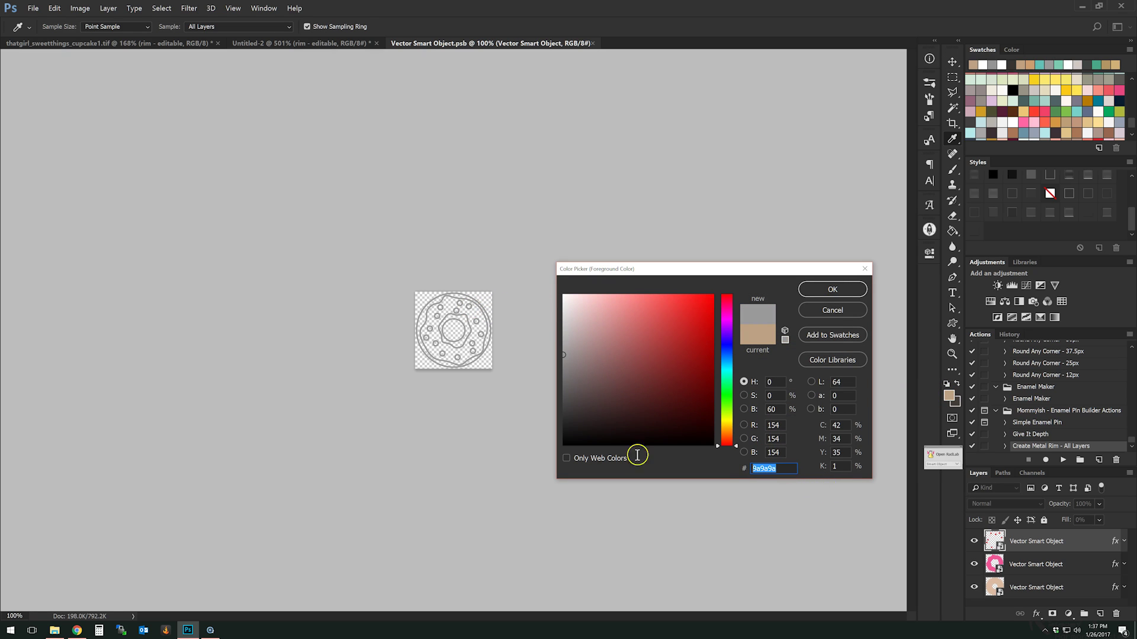
{"action": "left_click", "coordinate": [805, 292]}
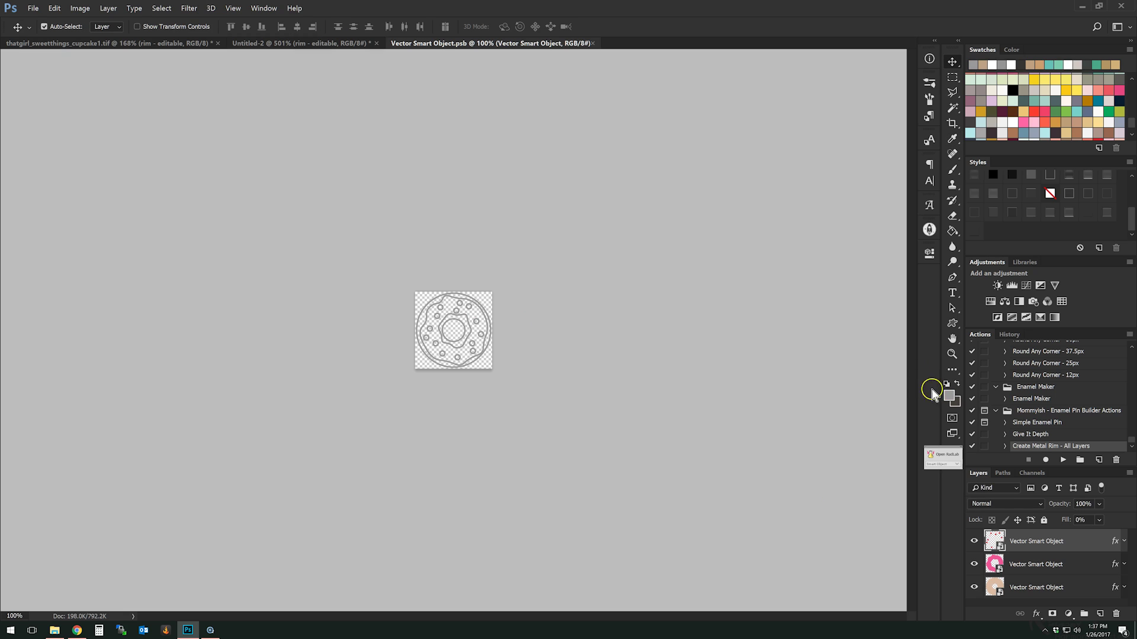
{"action": "left_click", "coordinate": [592, 43]}
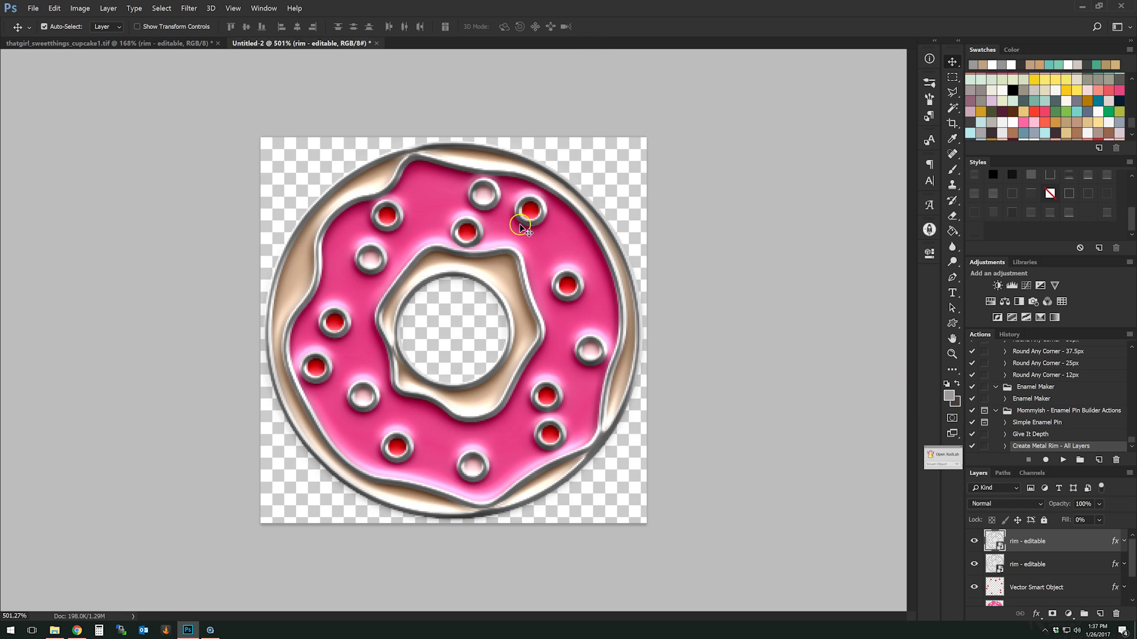
Select all donut layers, from the rim - editable layers down to the tan base, and convert them to one smart object.
{"action": "right_click", "coordinate": [1057, 546]}
{"action": "left_click", "coordinate": [1060, 562]}
{"action": "scroll", "coordinate": [1054, 580], "scroll_direction": "down", "scroll_amount": 3}
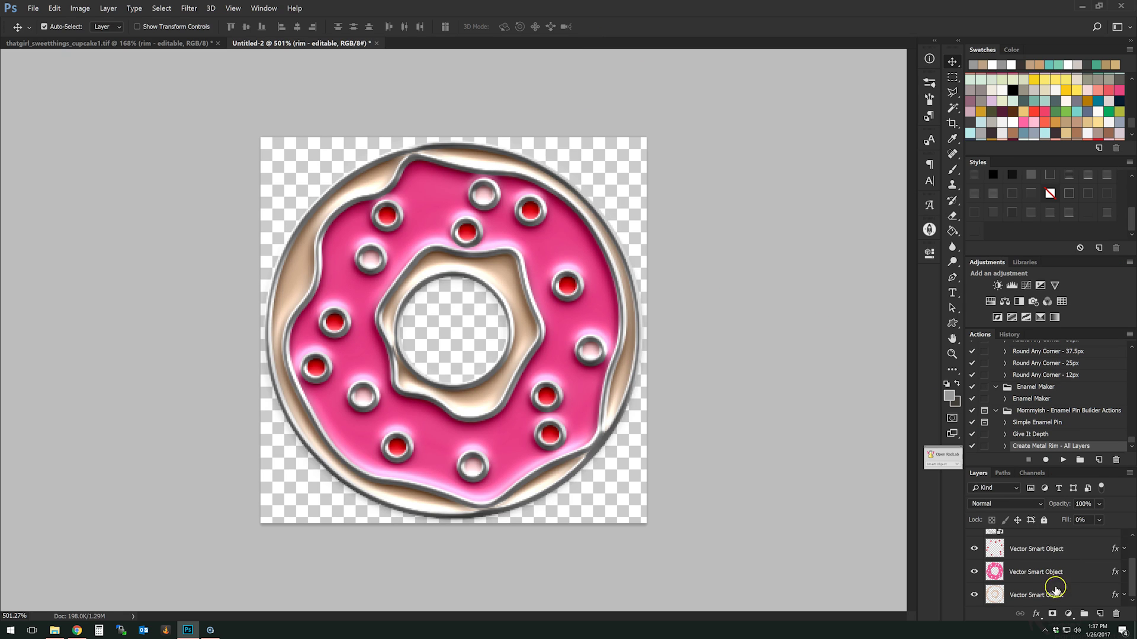
{"action": "left_click", "coordinate": [1040, 548], "text": "ctrl"}
{"action": "right_click", "coordinate": [1040, 548]}
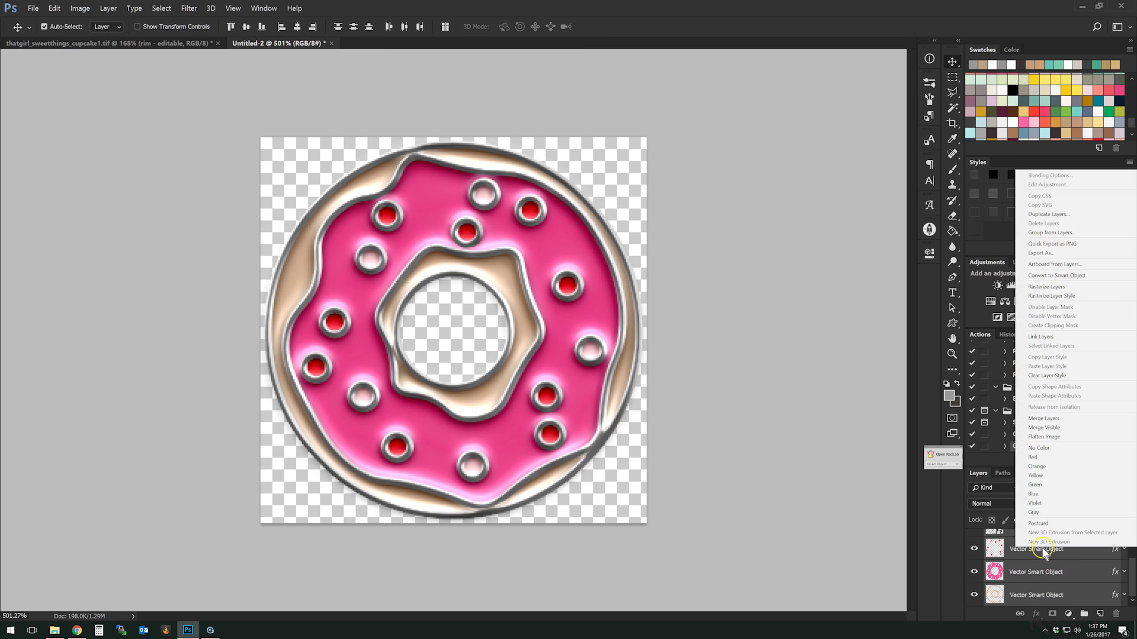
{"action": "left_click", "coordinate": [1033, 276]}
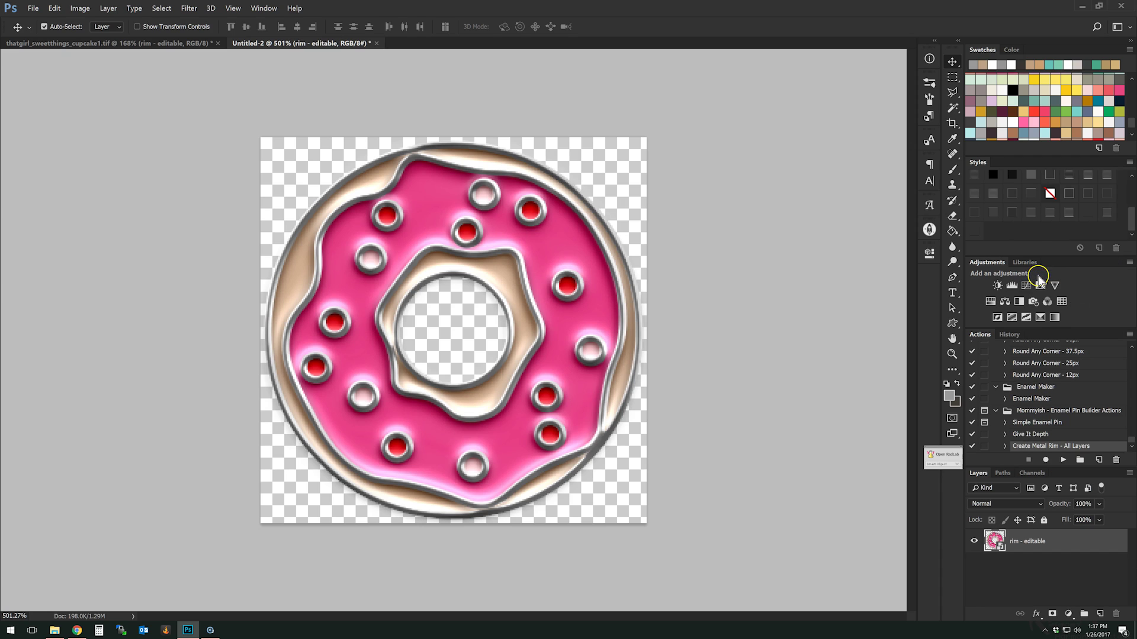
Run the Give It Depth action on the combined donut smart object and check it at a smaller size.
{"action": "left_click", "coordinate": [1032, 436]}
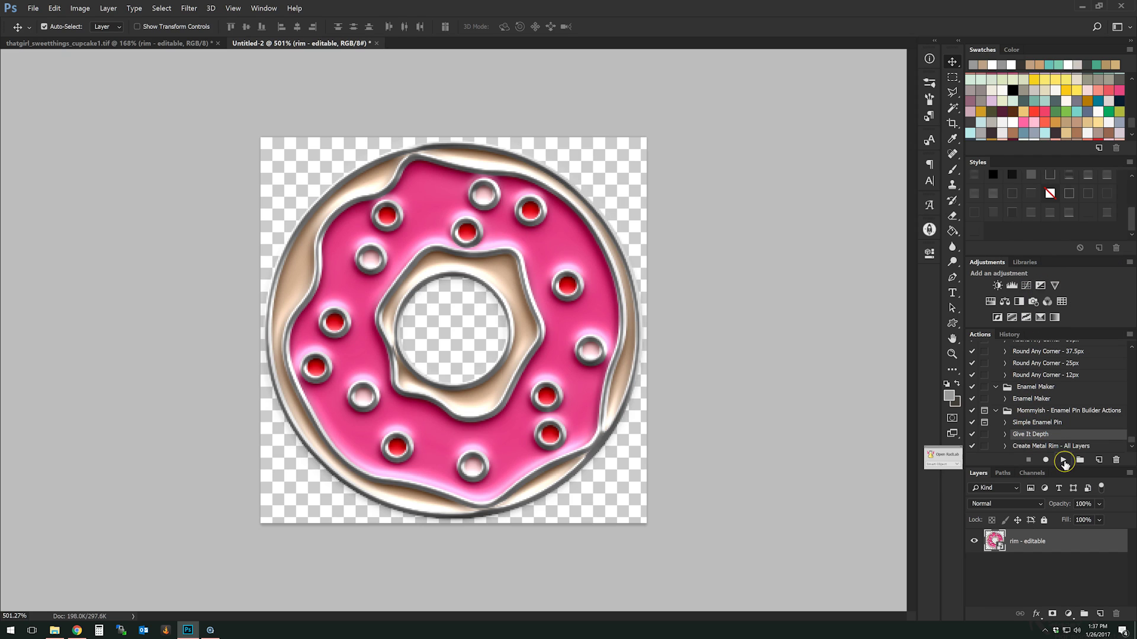
{"action": "left_click", "coordinate": [1064, 460]}
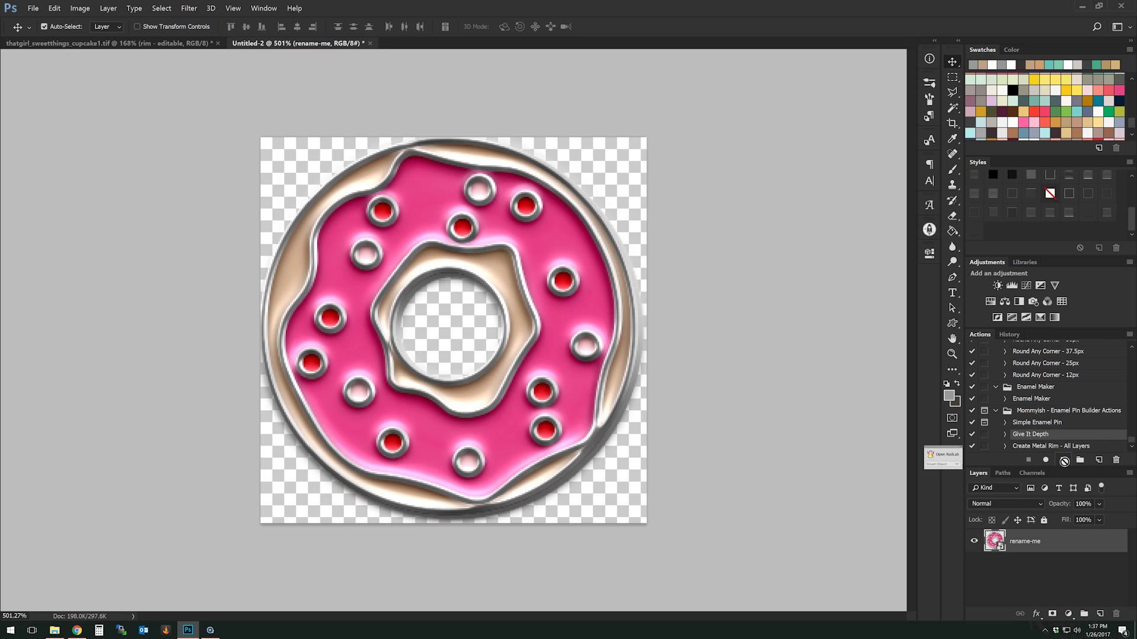
{"action": "scroll", "coordinate": [502, 347], "scroll_direction": "down", "scroll_amount": 4}
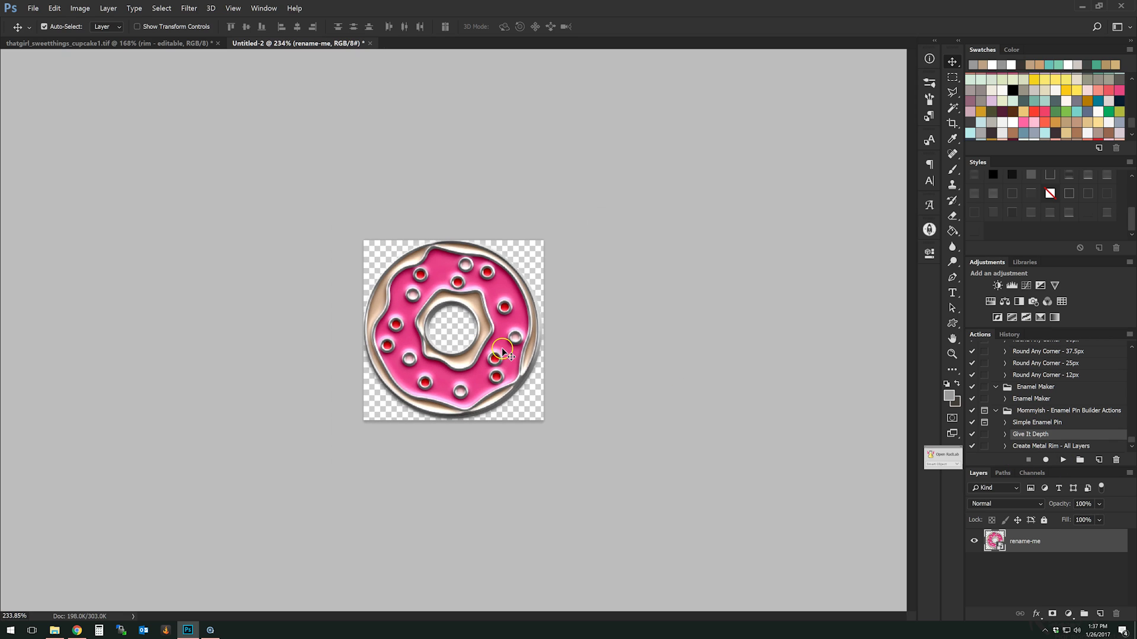
Extend the canvas slightly beyond the donut with the Crop tool, adding room at two opposite corners.
{"action": "left_click", "coordinate": [953, 125]}
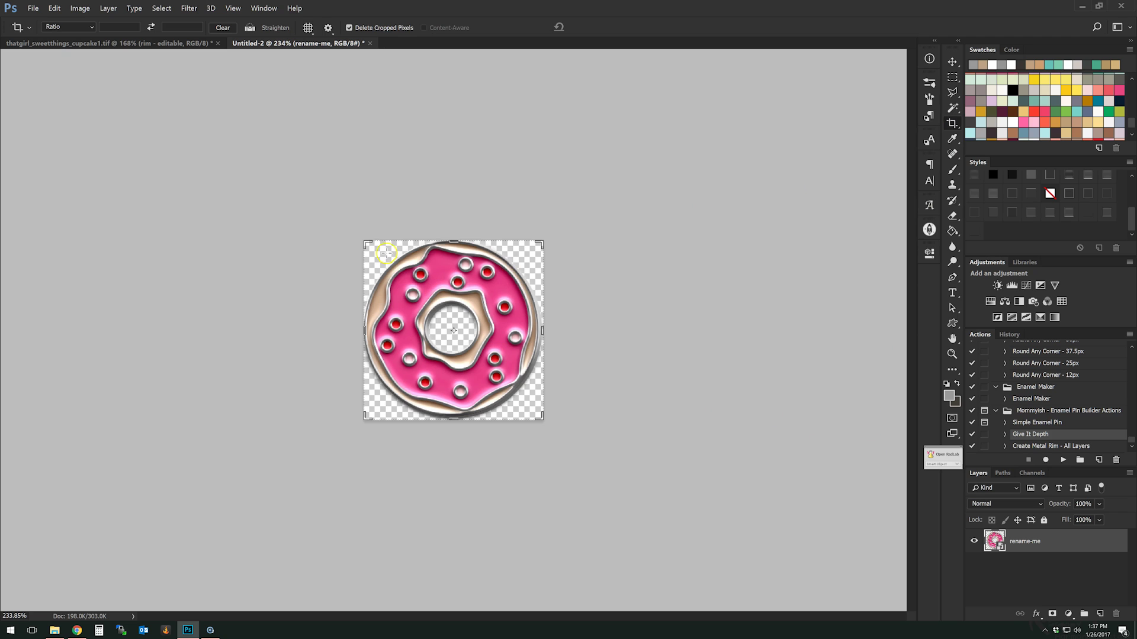
{"action": "left_click_drag", "start_coordinate": [368, 241], "coordinate": [360, 237]}
{"action": "left_click_drag", "start_coordinate": [551, 425], "coordinate": [561, 434]}
{"action": "key", "text": "Return"}
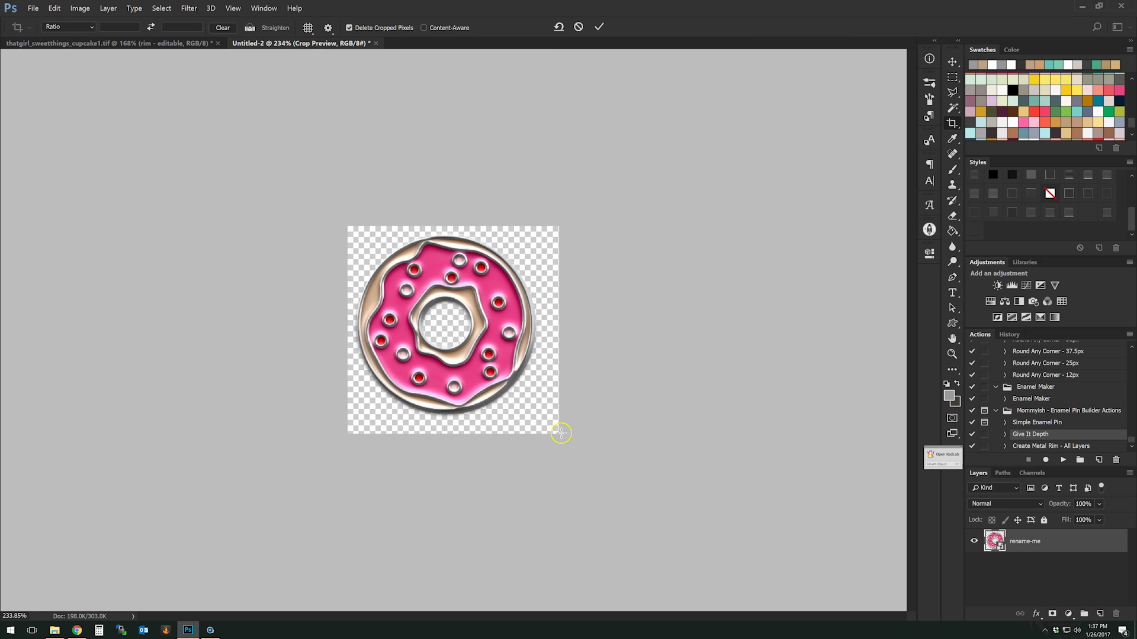
Set the canvas size to 12 by 12 inches, keeping the donut anchored at the centre.
{"action": "left_click", "coordinate": [108, 8]}
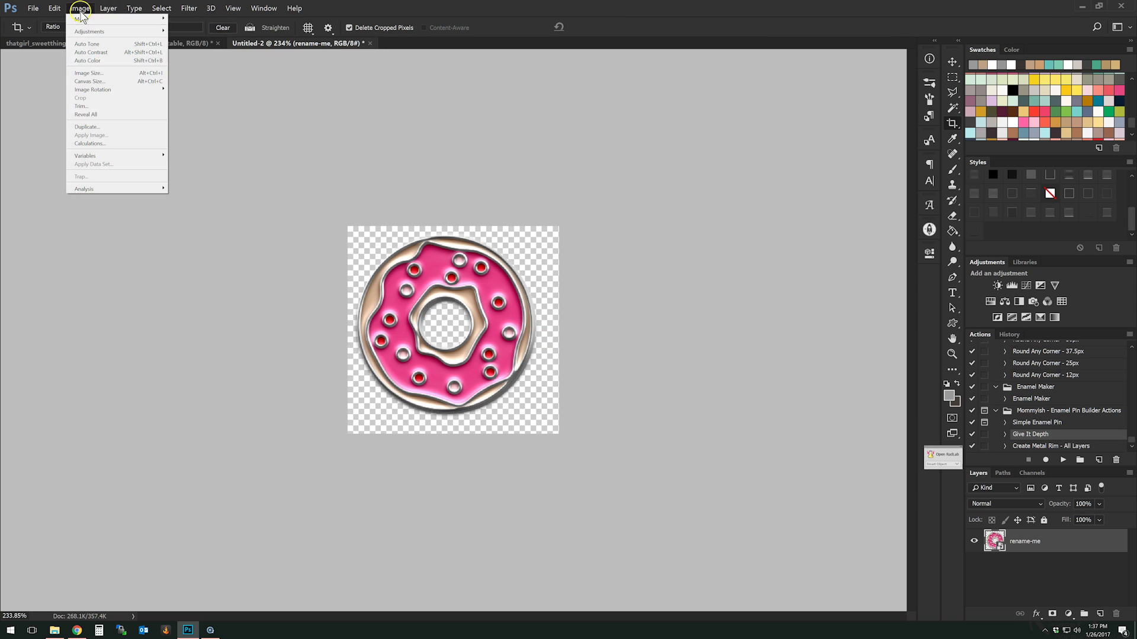
{"action": "left_click", "coordinate": [98, 80]}
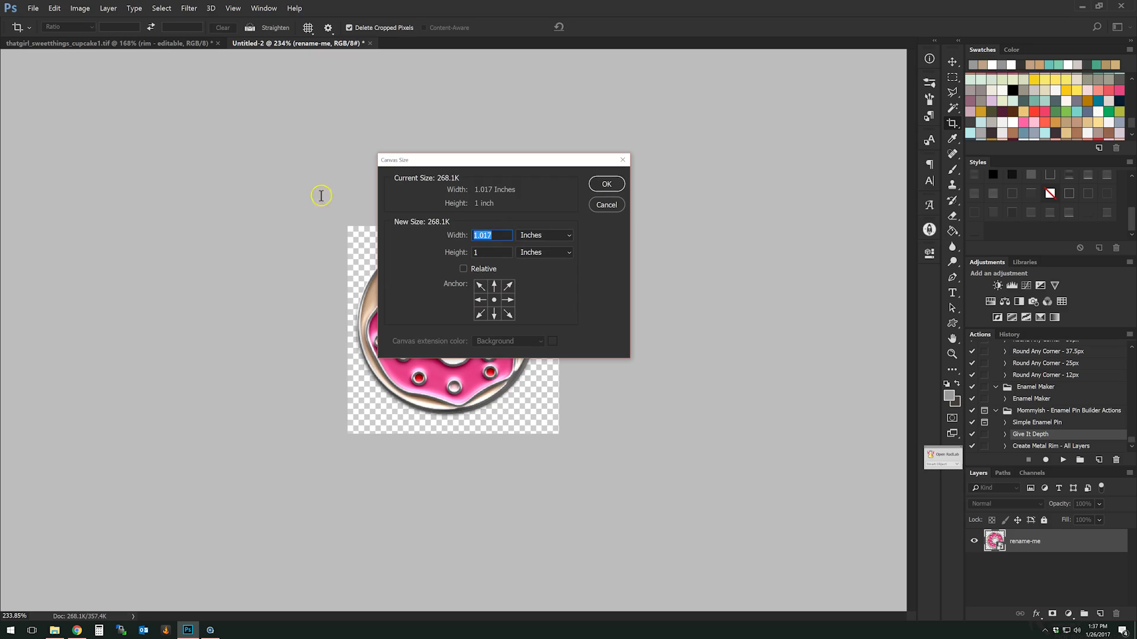
{"action": "type", "text": "12"}
{"action": "key", "text": "Tab"}
{"action": "type", "text": "12"}
{"action": "key", "text": "Return"}
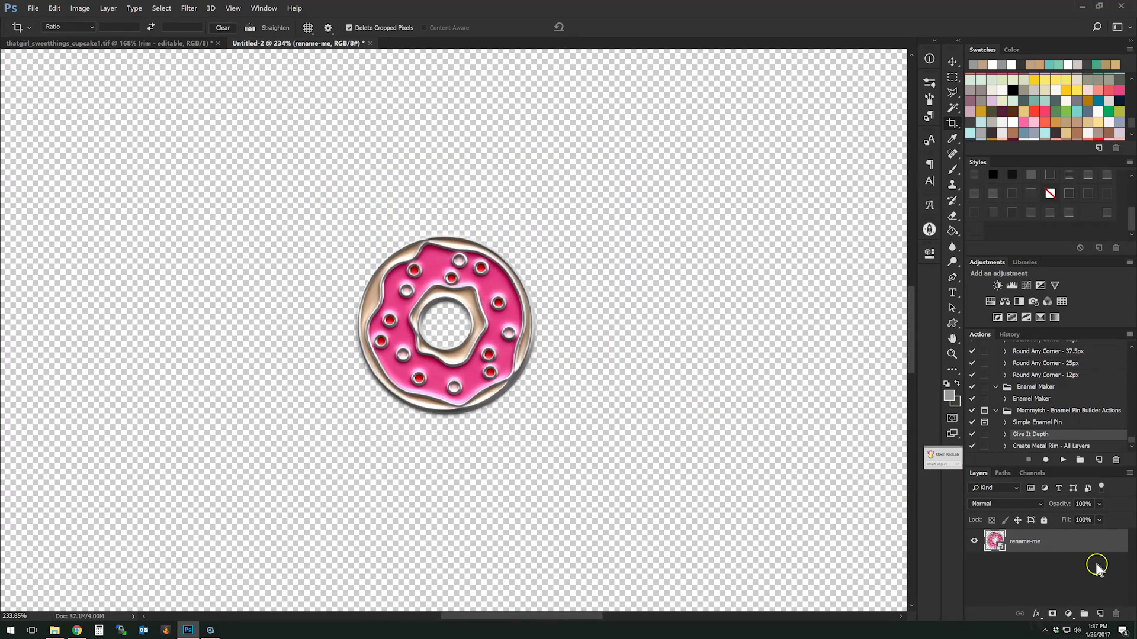
{"action": "scroll", "coordinate": [586, 385], "scroll_direction": "down", "scroll_amount": 5}
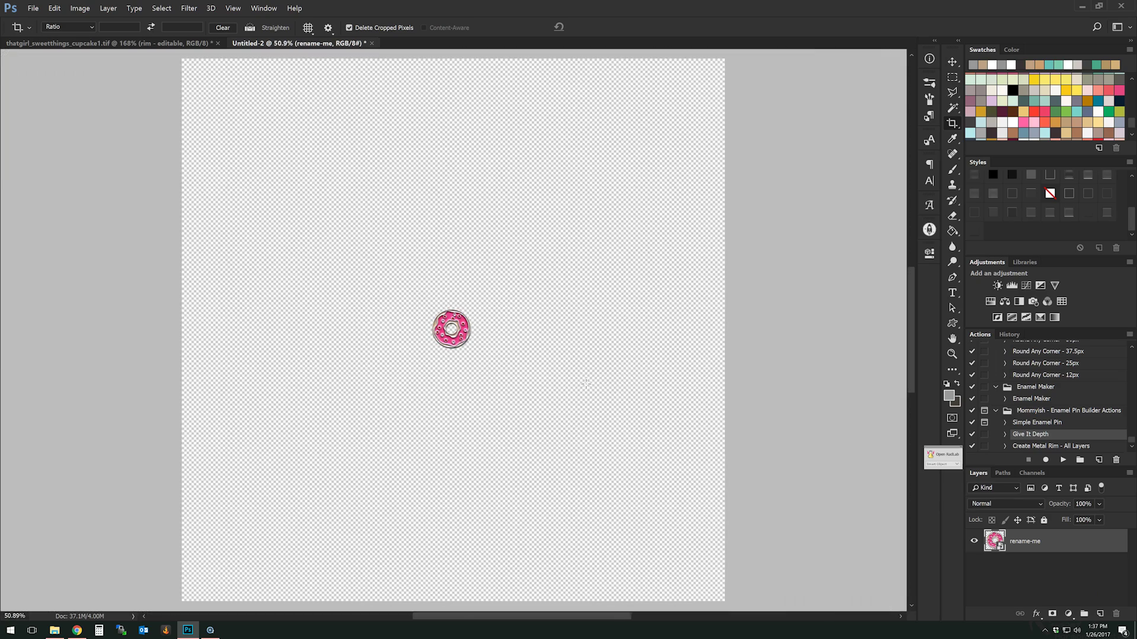
Add a new layer beneath the donut and fill it with white, #ffffff, using the Paint Bucket tool.
{"action": "left_click", "coordinate": [1100, 614]}
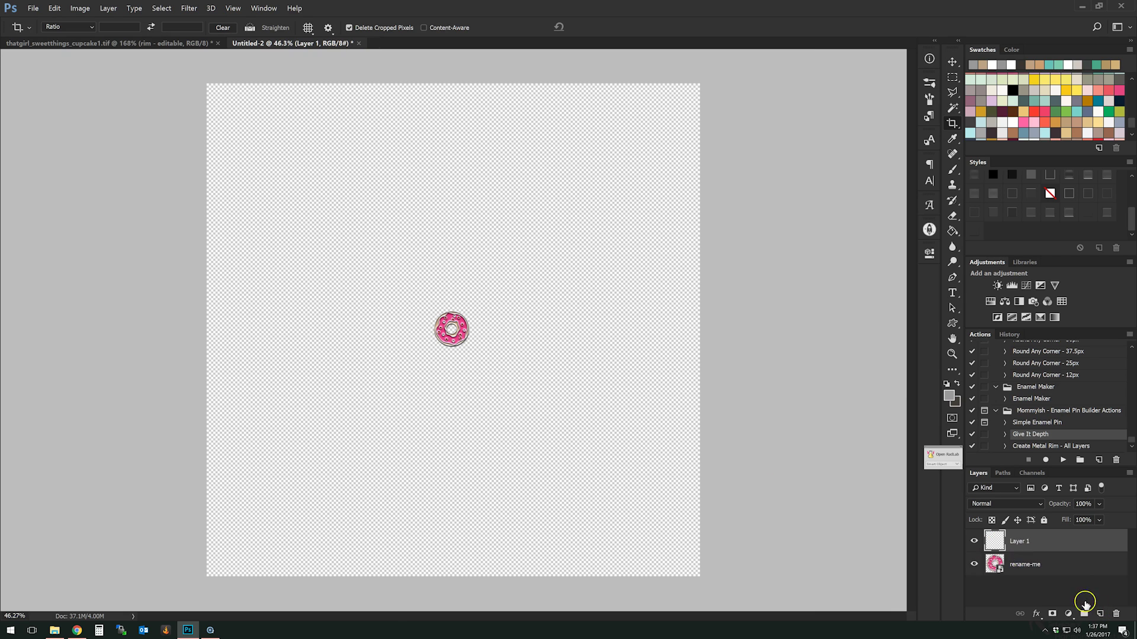
{"action": "left_click_drag", "start_coordinate": [1034, 545], "coordinate": [1035, 562]}
{"action": "left_click", "coordinate": [952, 138]}
{"action": "left_click", "coordinate": [949, 395]}
{"action": "left_click", "coordinate": [414, 246]}
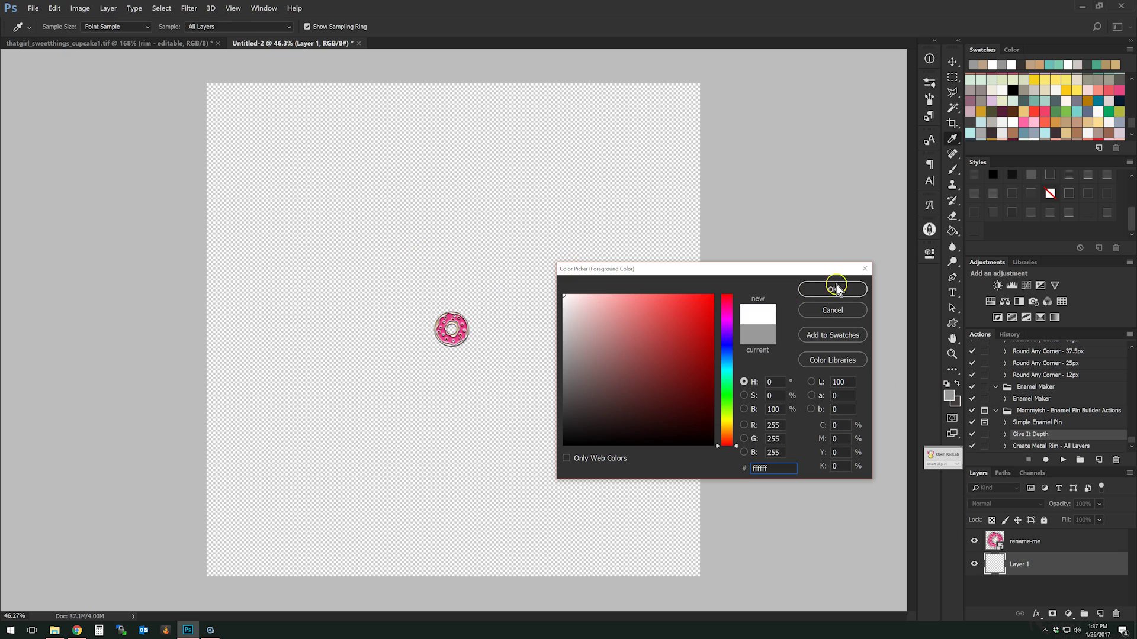
{"action": "left_click", "coordinate": [835, 289]}
{"action": "key", "text": "g"}
{"action": "left_click", "coordinate": [609, 299]}
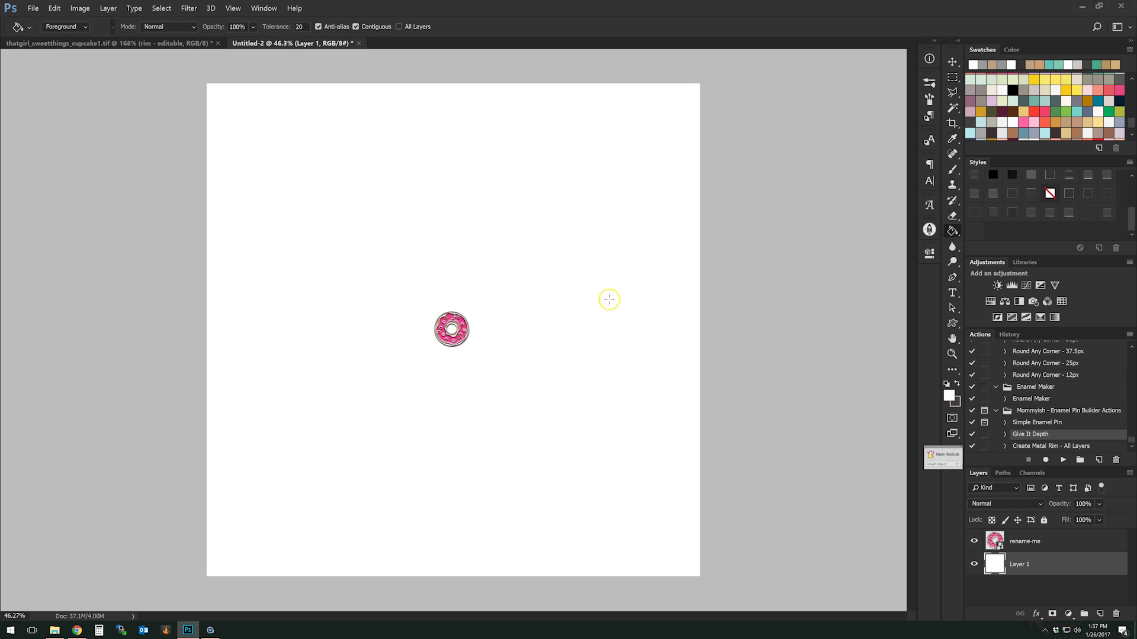
Apply a drop shadow style preset to the rename-me donut layer and inspect the pin up close.
{"action": "left_click", "coordinate": [1044, 540]}
{"action": "left_click_drag", "start_coordinate": [1129, 218], "coordinate": [1127, 188]}
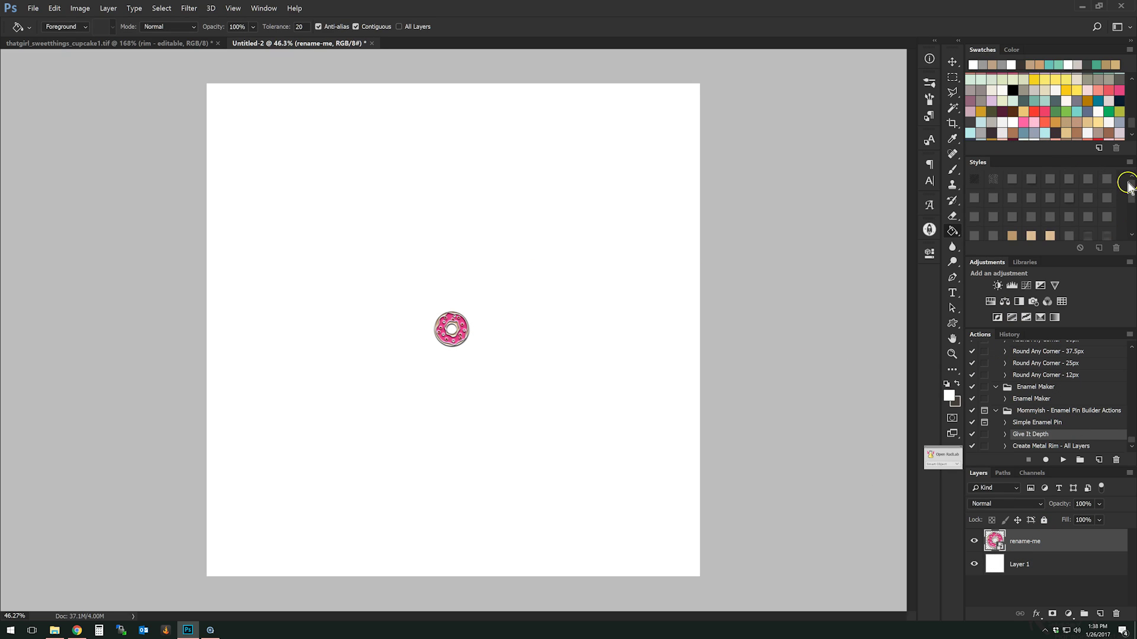
{"action": "left_click", "coordinate": [1110, 180]}
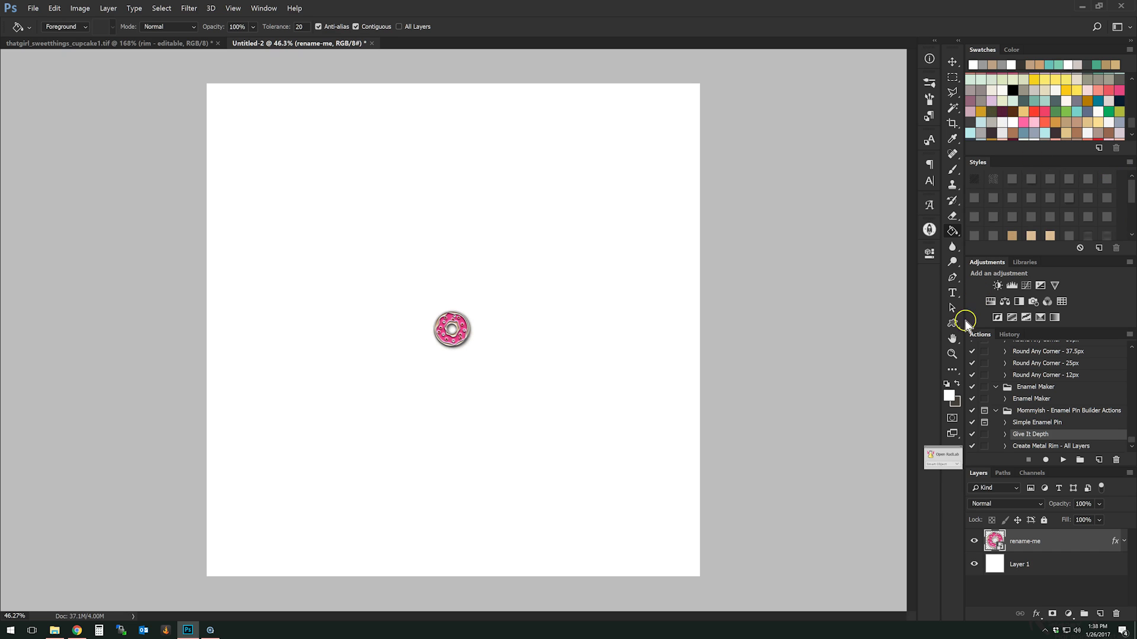
{"action": "left_click", "coordinate": [952, 353]}
{"action": "left_click_drag", "start_coordinate": [446, 340], "coordinate": [517, 350]}
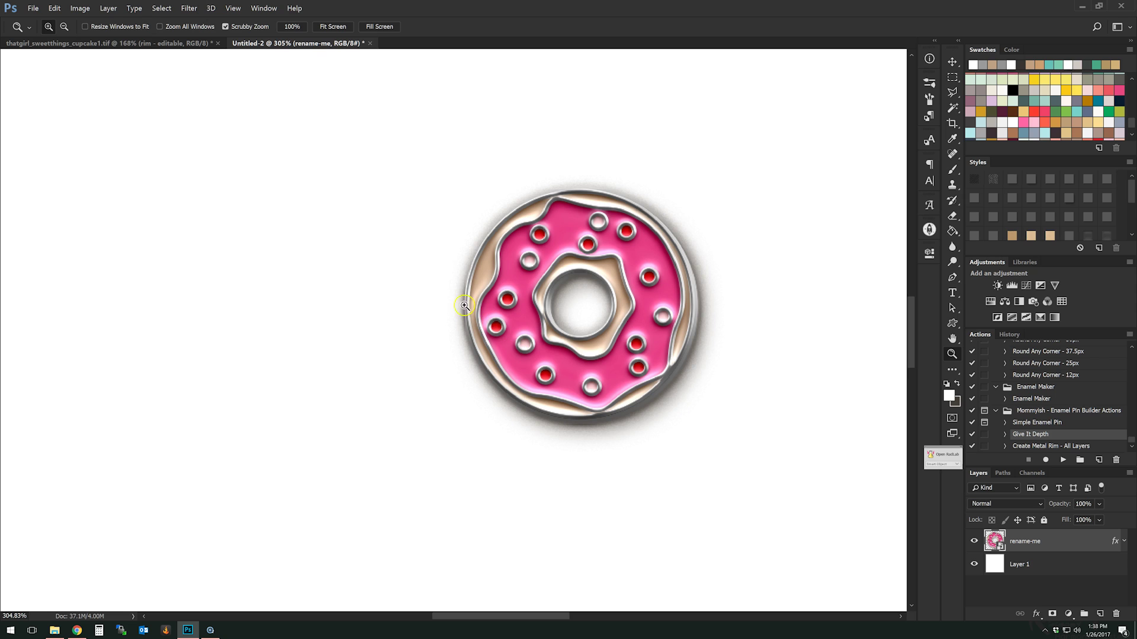
Compare the donut and cupcake documents, and delete the rim - editable layer from the cupcake file.
{"action": "left_click", "coordinate": [185, 44]}
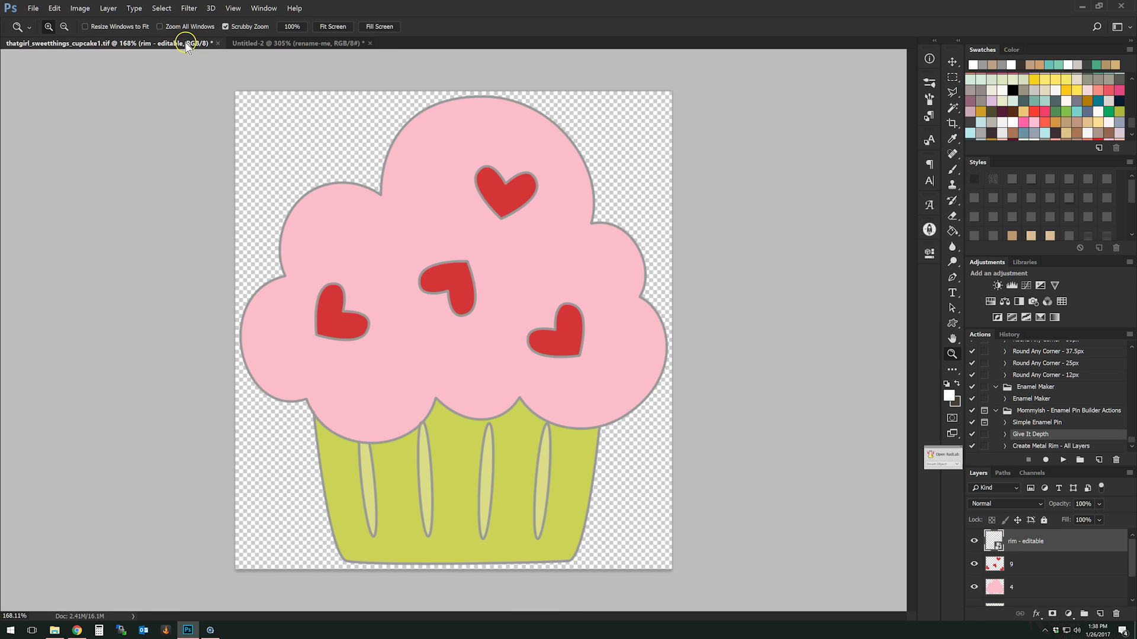
{"action": "left_click", "coordinate": [286, 44]}
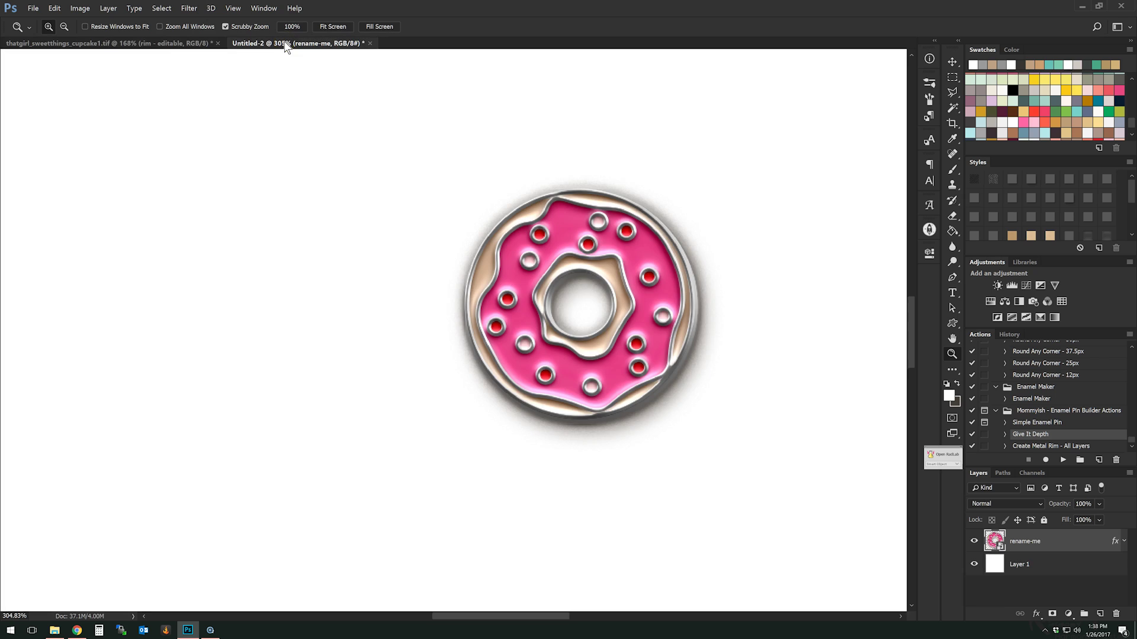
{"action": "left_click", "coordinate": [165, 44]}
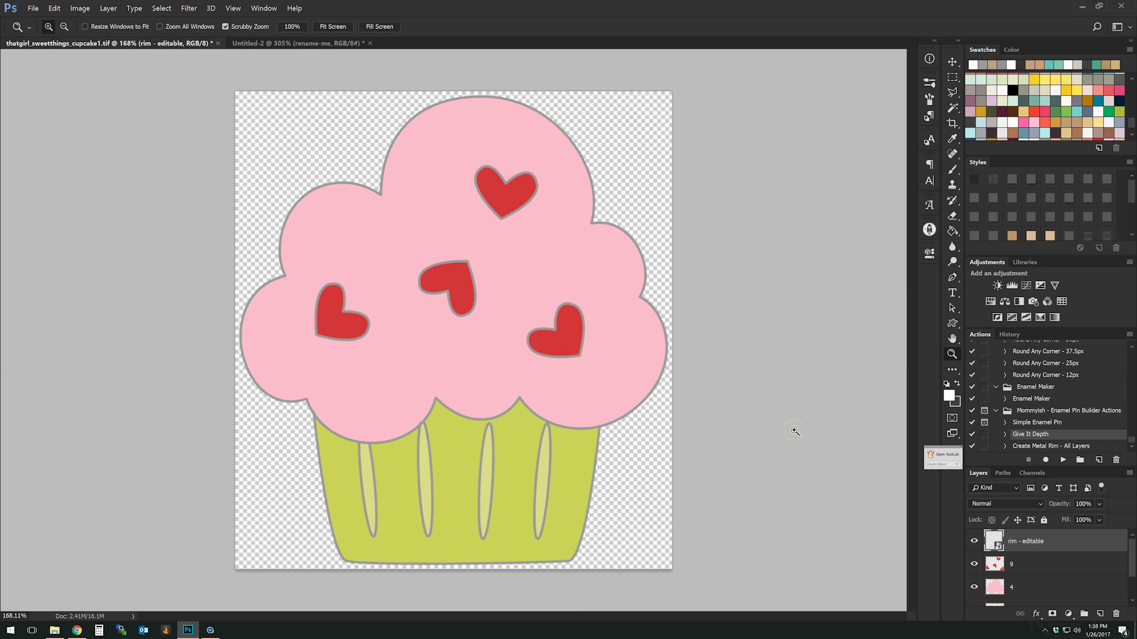
{"action": "key", "text": "Delete"}
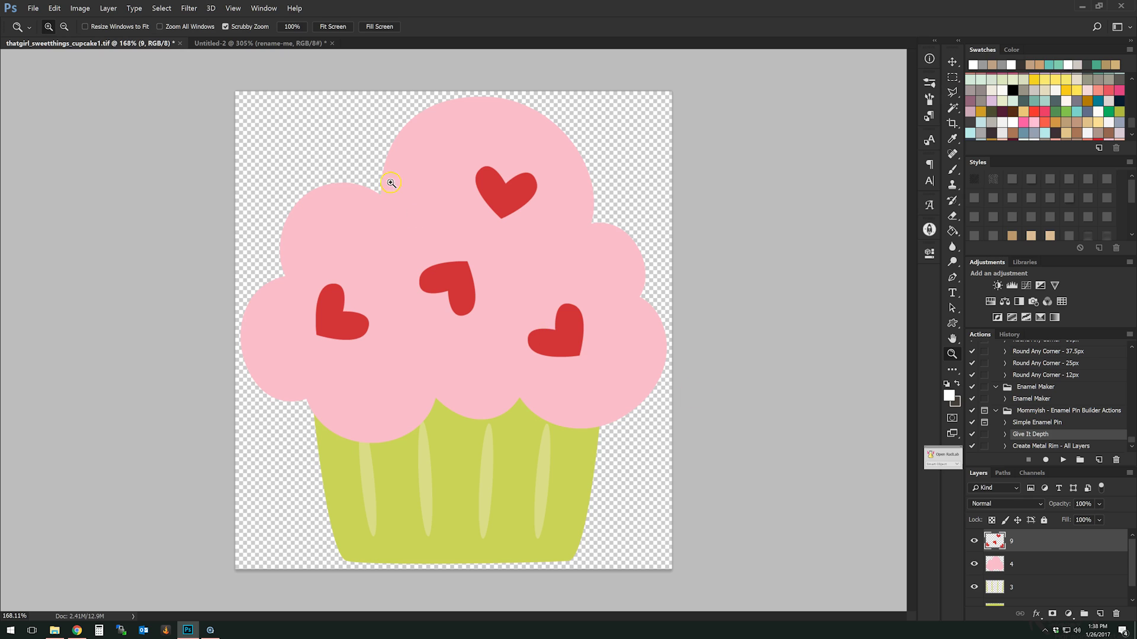
Close the finished donut document without saving it.
{"action": "left_click", "coordinate": [308, 43]}
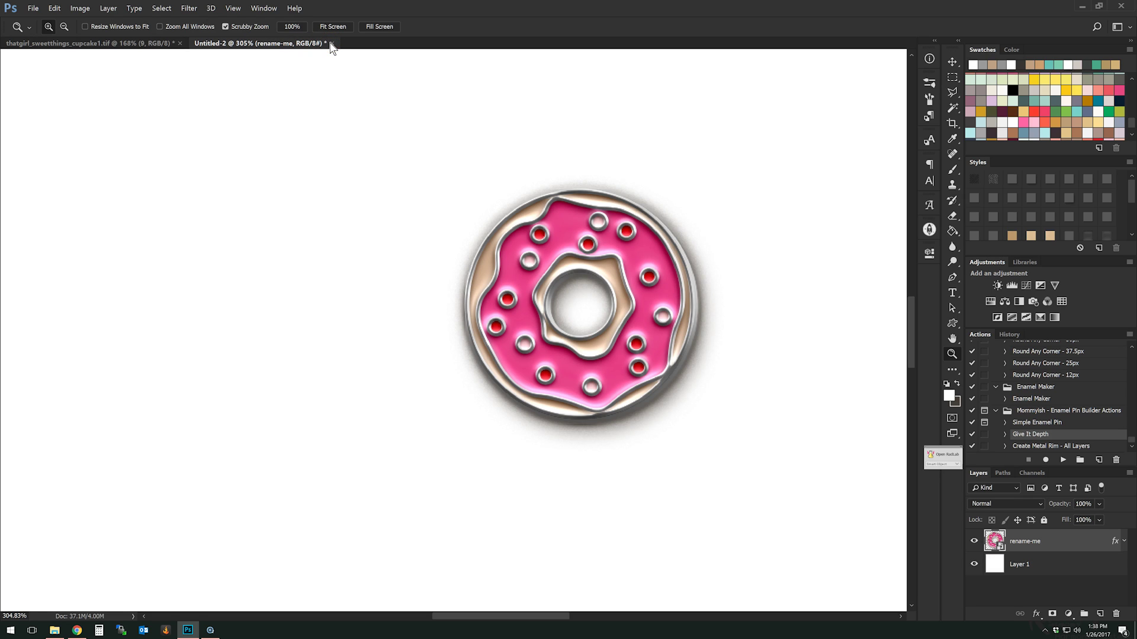
{"action": "left_click", "coordinate": [332, 43]}
{"action": "left_click", "coordinate": [568, 238]}
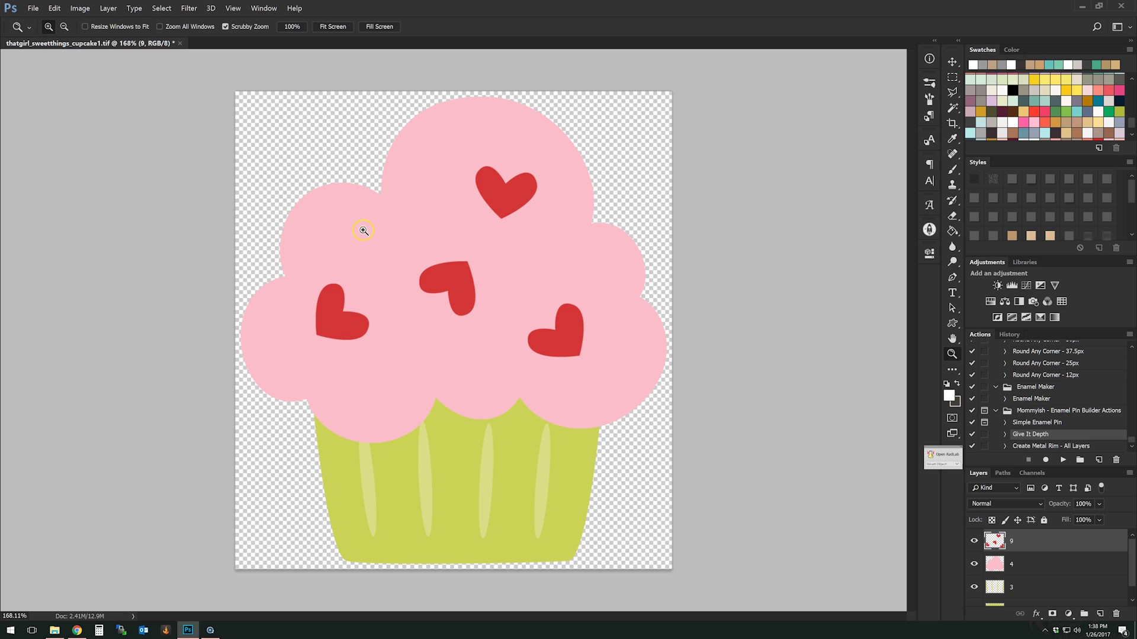
Select all cupcake layers and scale them together proportionally to a height of .75 in.
{"action": "scroll", "coordinate": [1028, 574], "scroll_direction": "down", "scroll_amount": 1}
{"action": "left_click", "coordinate": [1024, 595], "text": "shift"}
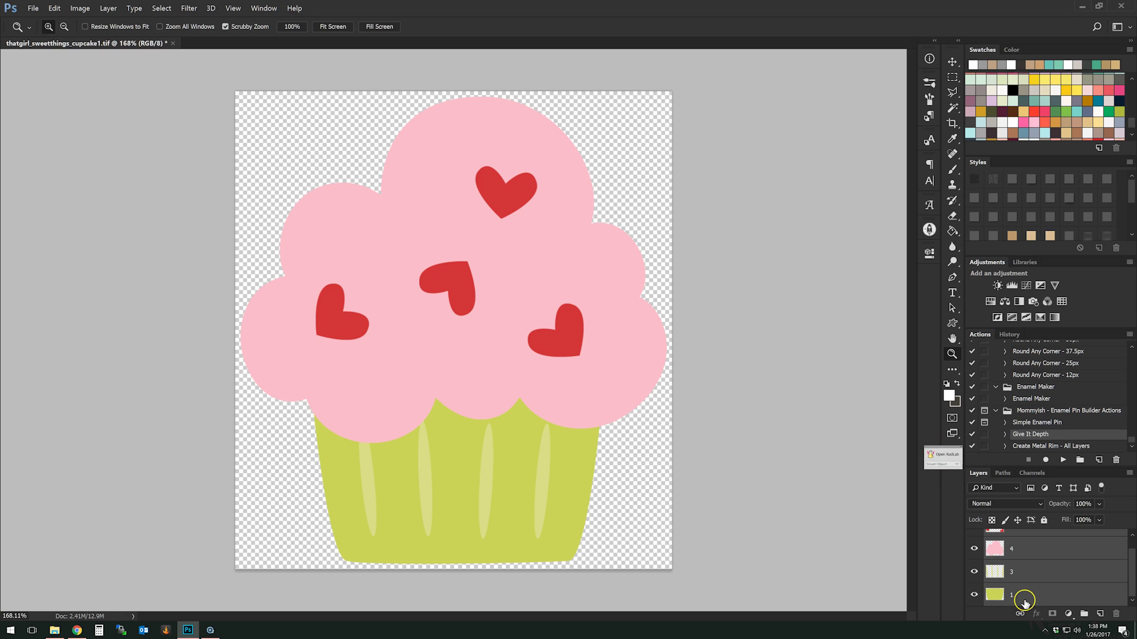
{"action": "scroll", "coordinate": [1024, 598], "scroll_direction": "up", "scroll_amount": 1}
{"action": "key", "text": "ctrl+t"}
{"action": "left_click", "coordinate": [205, 27]}
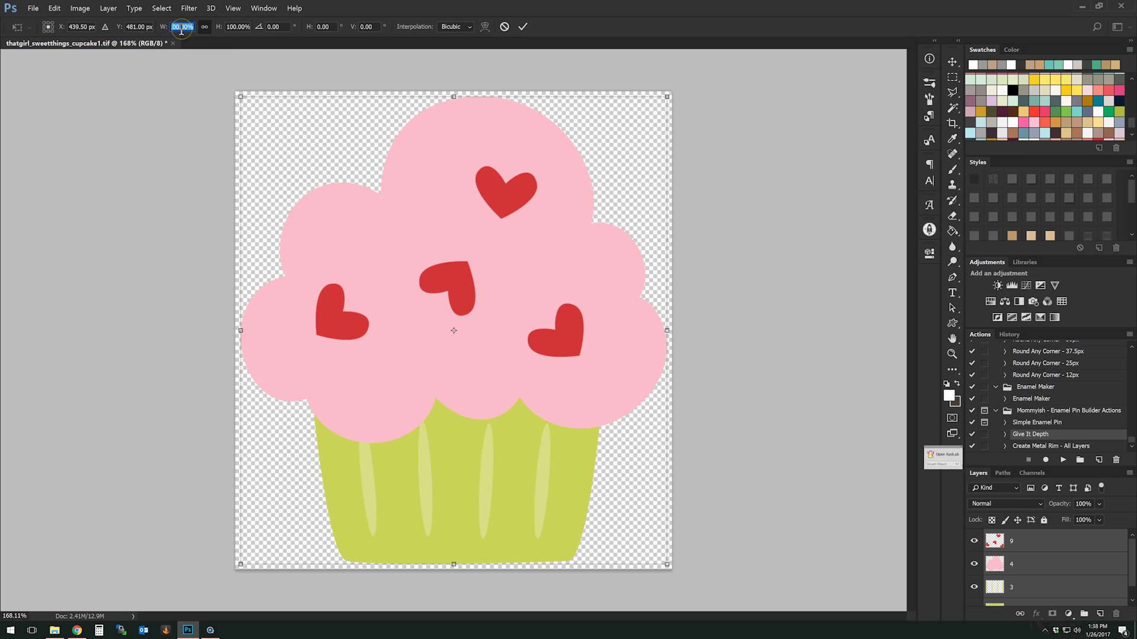
{"action": "key", "text": "Tab"}
{"action": "type", "text": ".75in"}
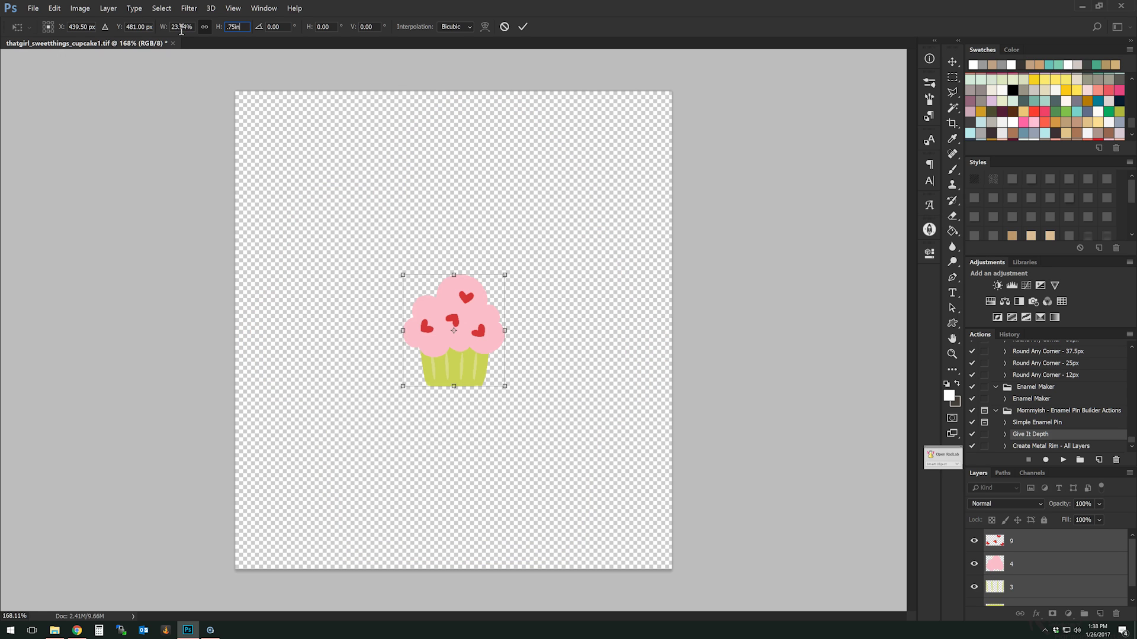
{"action": "key", "text": "Return"}
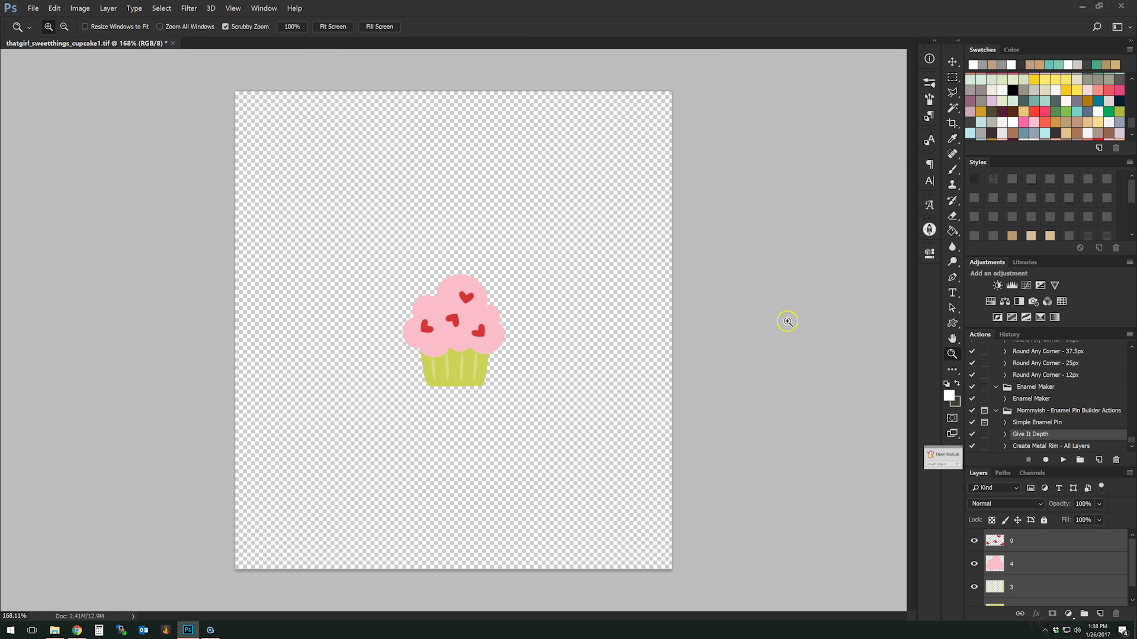
Crop the canvas to a small, nearly square area around the cupcake.
{"action": "left_click", "coordinate": [952, 124]}
{"action": "left_click_drag", "start_coordinate": [381, 253], "coordinate": [538, 411]}
{"action": "right_click", "coordinate": [501, 332]}
{"action": "left_click", "coordinate": [538, 515]}
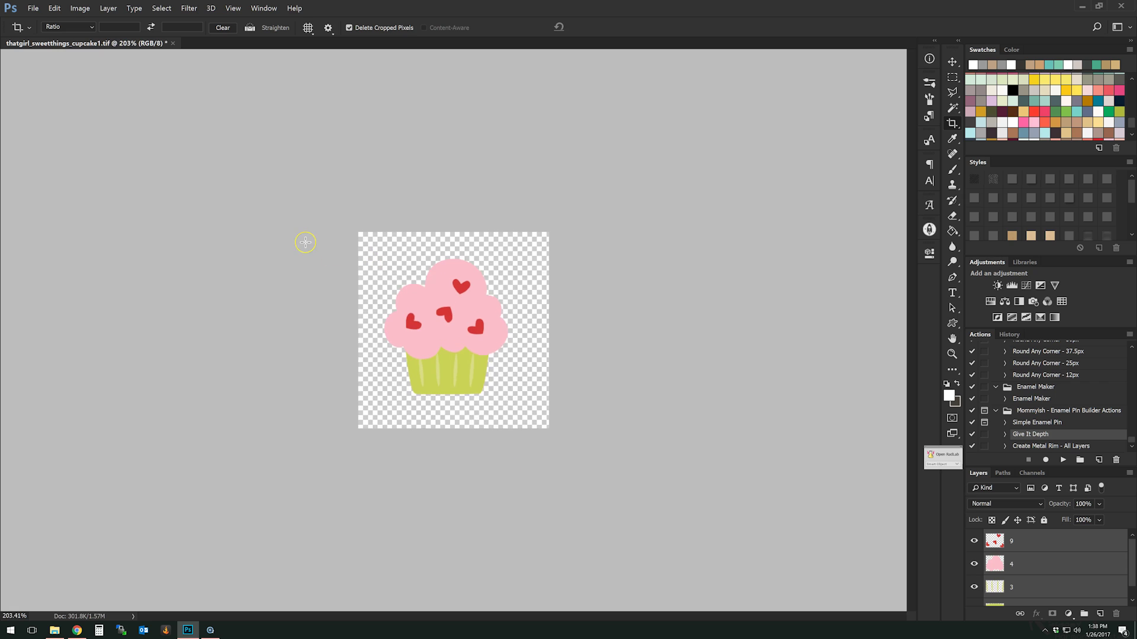
Duplicate all the selected cupcake layers within the same document.
{"action": "left_click", "coordinate": [952, 61]}
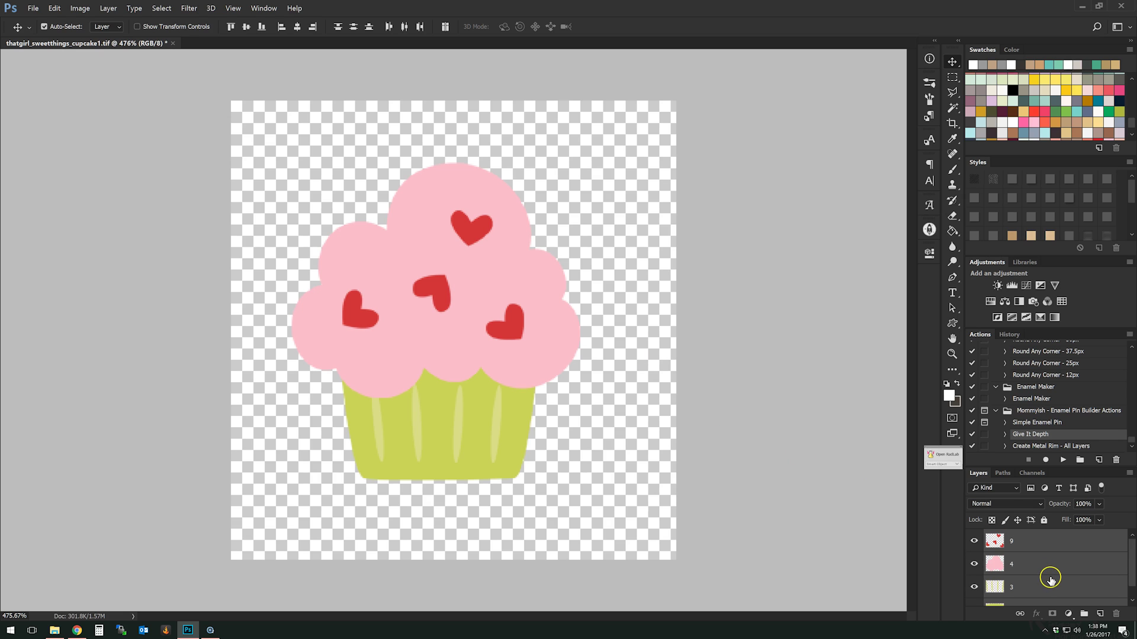
{"action": "right_click", "coordinate": [1050, 547]}
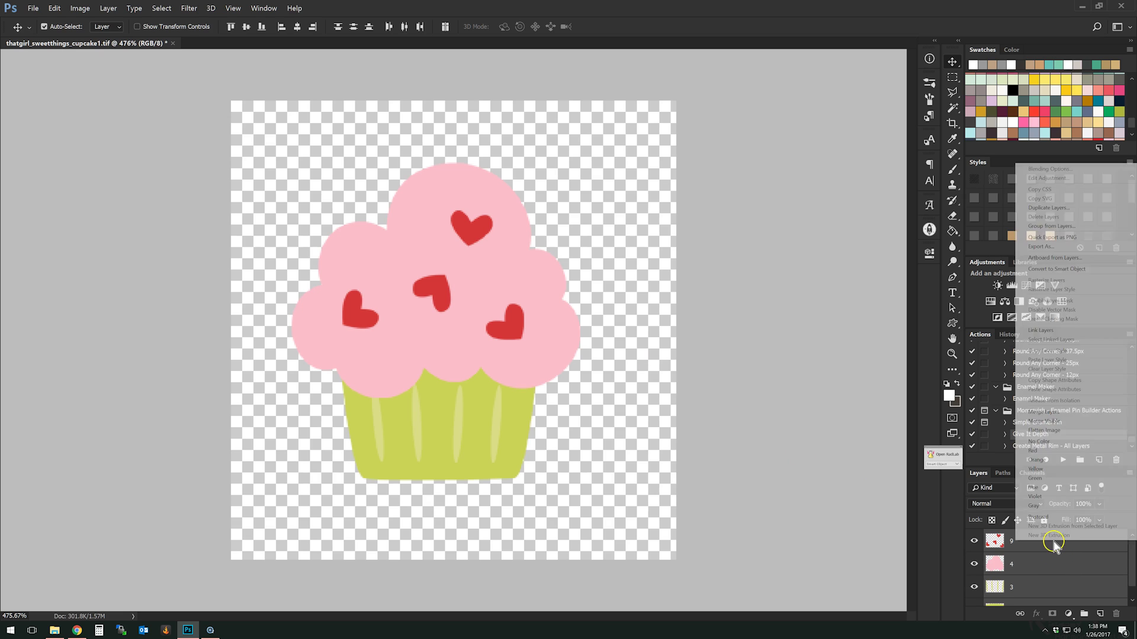
{"action": "left_click", "coordinate": [1035, 207]}
{"action": "left_click", "coordinate": [229, 26]}
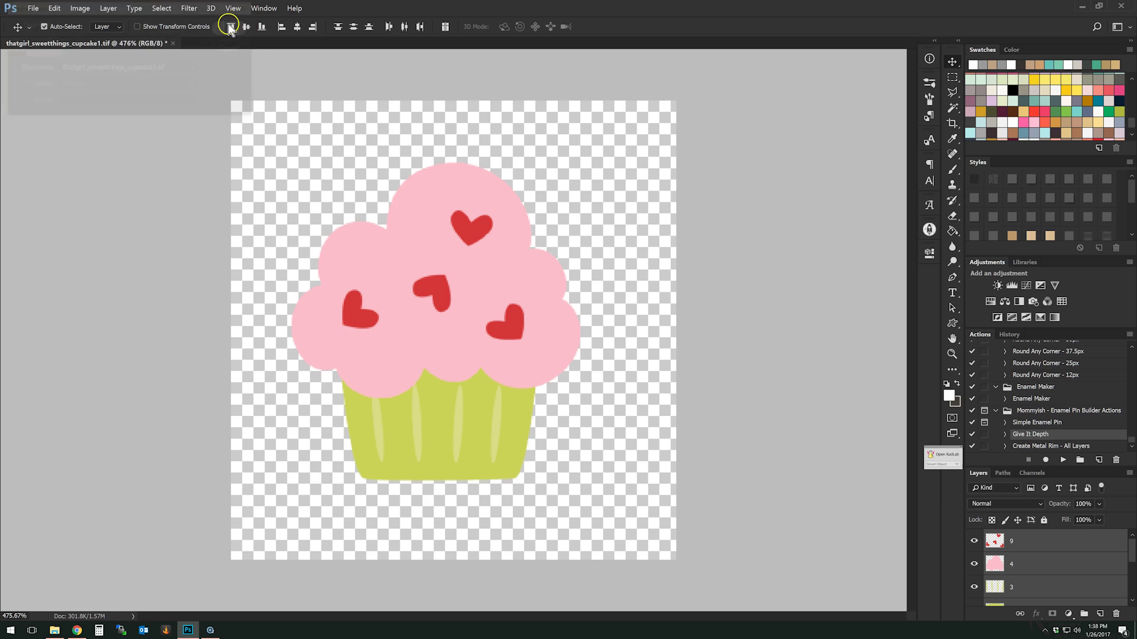
Try the rim outline style presets on the selected cupcake layers and keep the thicker gray rim.
{"action": "left_click_drag", "start_coordinate": [1129, 185], "coordinate": [1128, 219]}
{"action": "left_click", "coordinate": [1081, 196]}
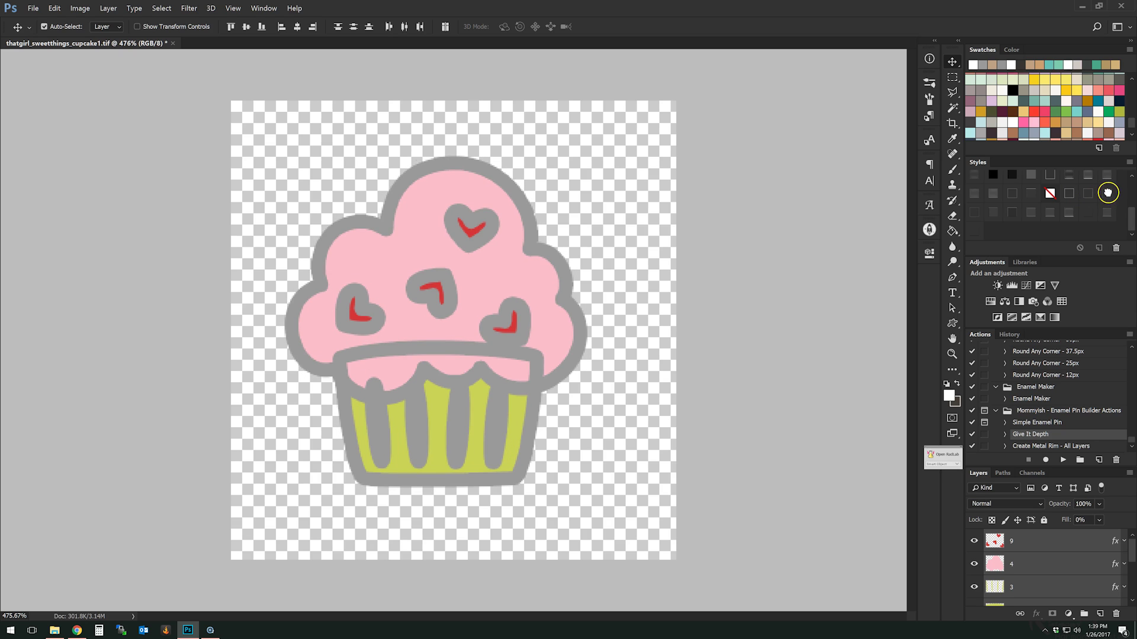
{"action": "left_click", "coordinate": [1107, 192]}
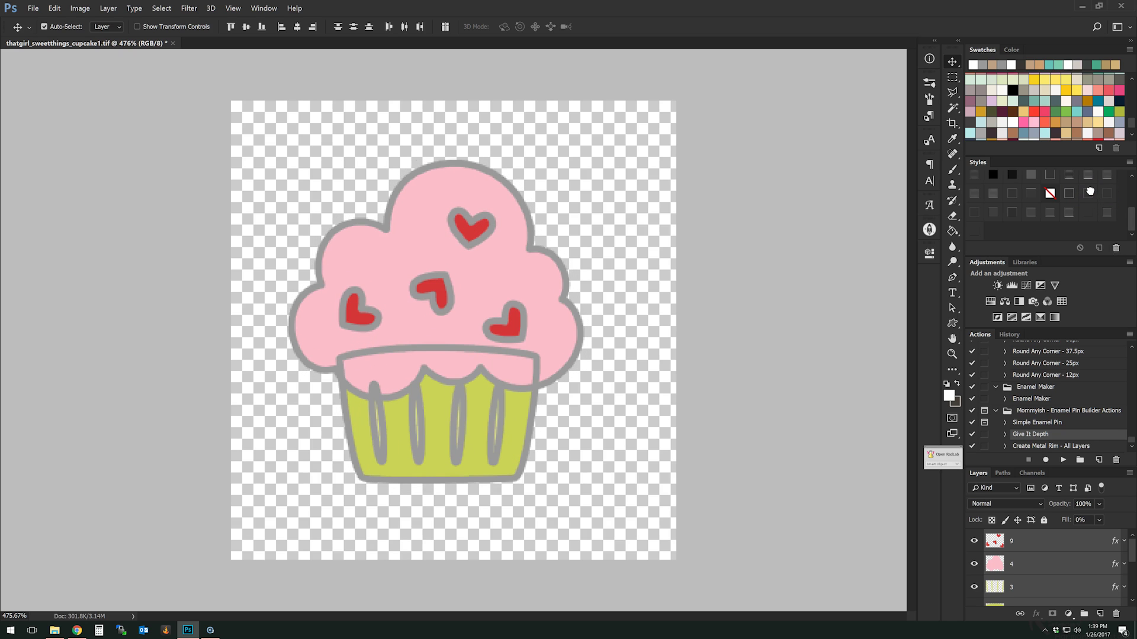
{"action": "left_click", "coordinate": [1089, 193]}
Apply the thinner gray rim preset to the hearts layer 9 and clear the style from the wrapper stripes layer 3.
{"action": "left_click", "coordinate": [1036, 541]}
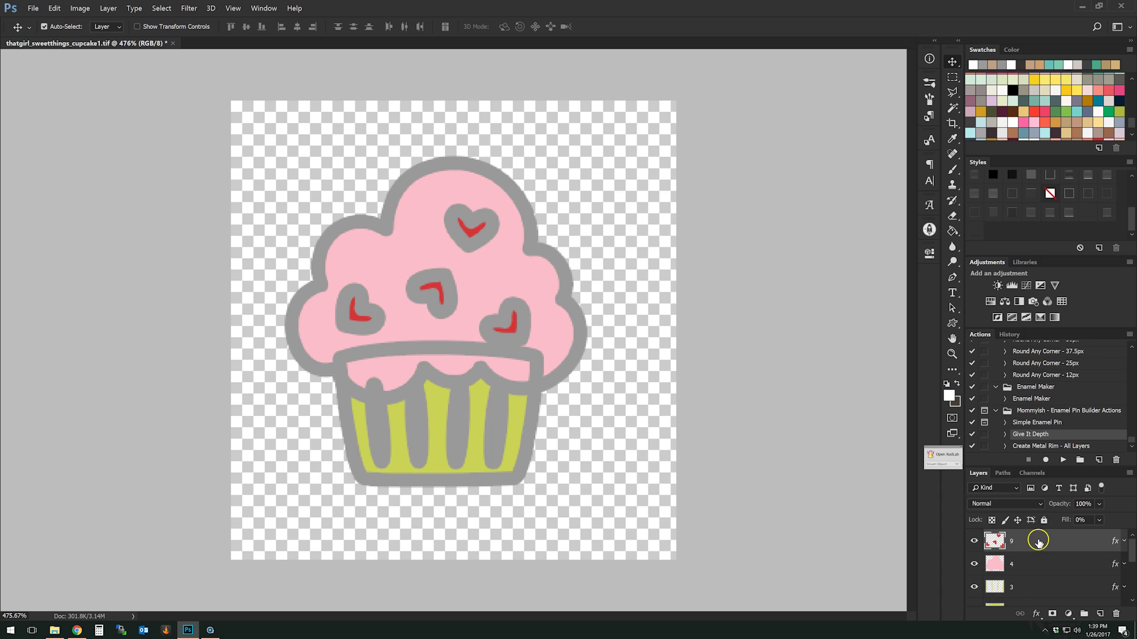
{"action": "left_click", "coordinate": [1109, 199]}
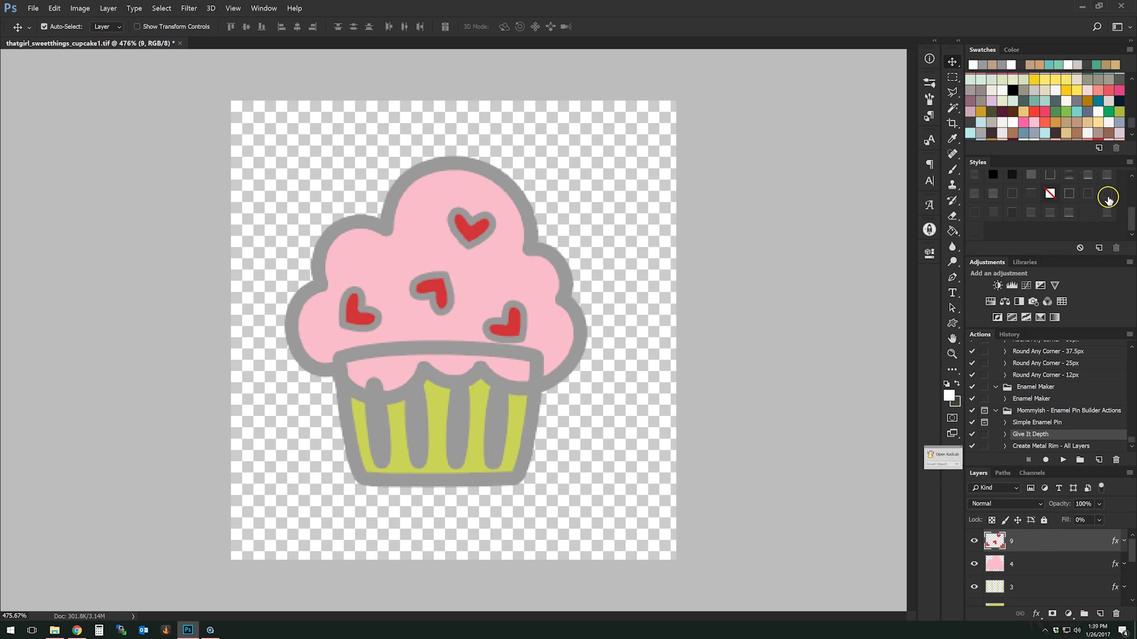
{"action": "left_click", "coordinate": [498, 414]}
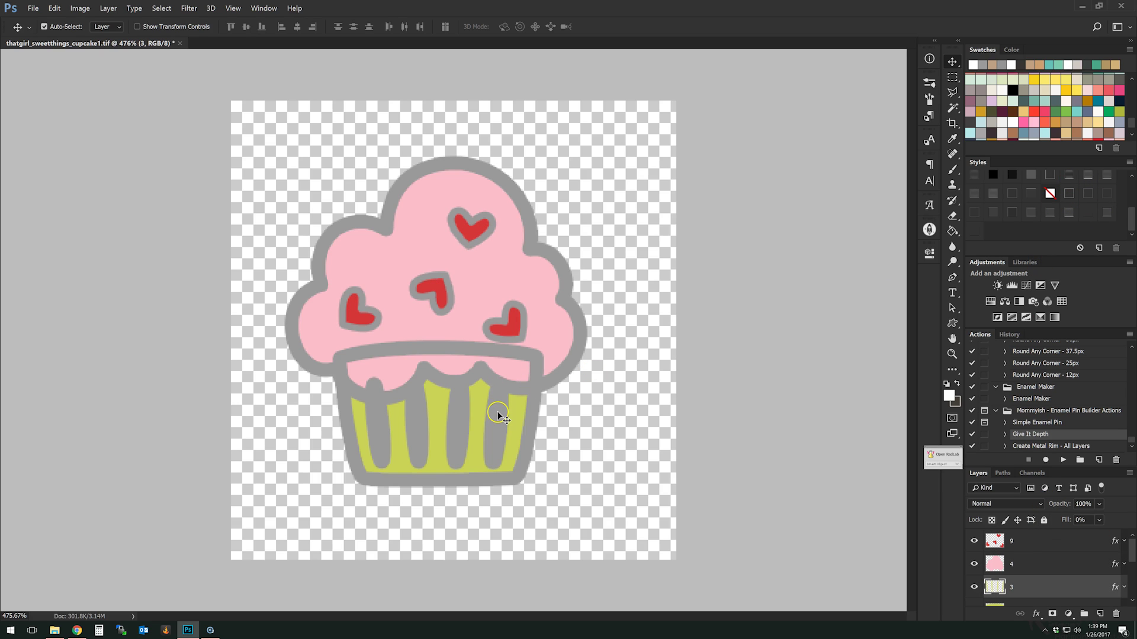
{"action": "left_click", "coordinate": [1082, 247]}
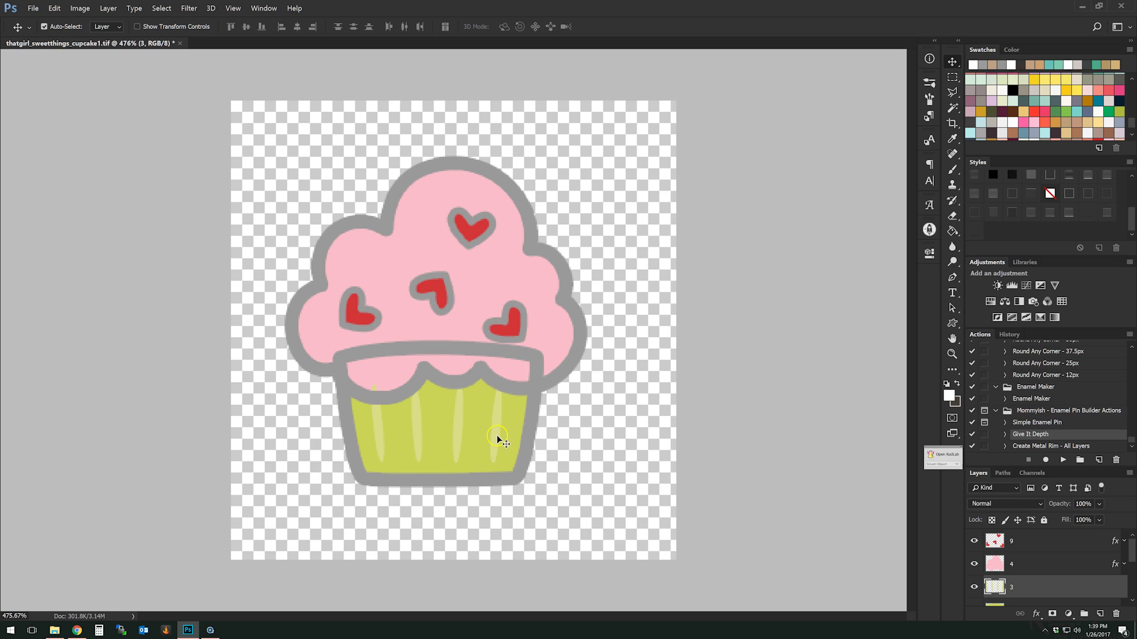
Rasterize the rim styles on layers 4 and 1, and erase layer 1's rim line that crosses the frosting.
{"action": "left_click", "coordinate": [531, 362]}
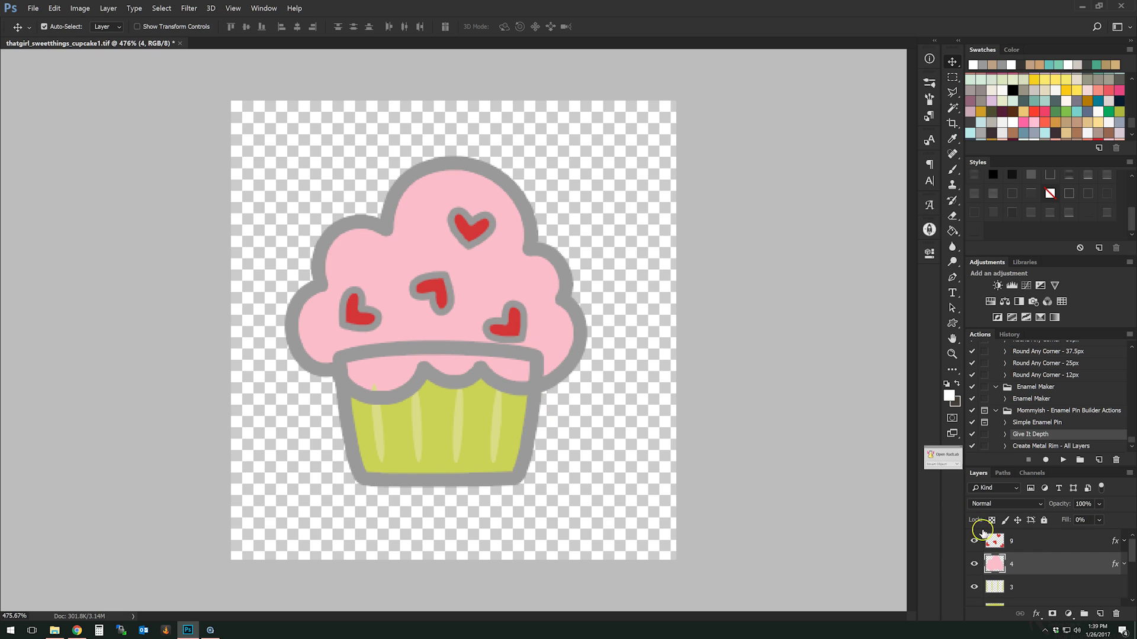
{"action": "scroll", "coordinate": [1042, 562], "scroll_direction": "down", "scroll_amount": 1}
{"action": "right_click", "coordinate": [1037, 584]}
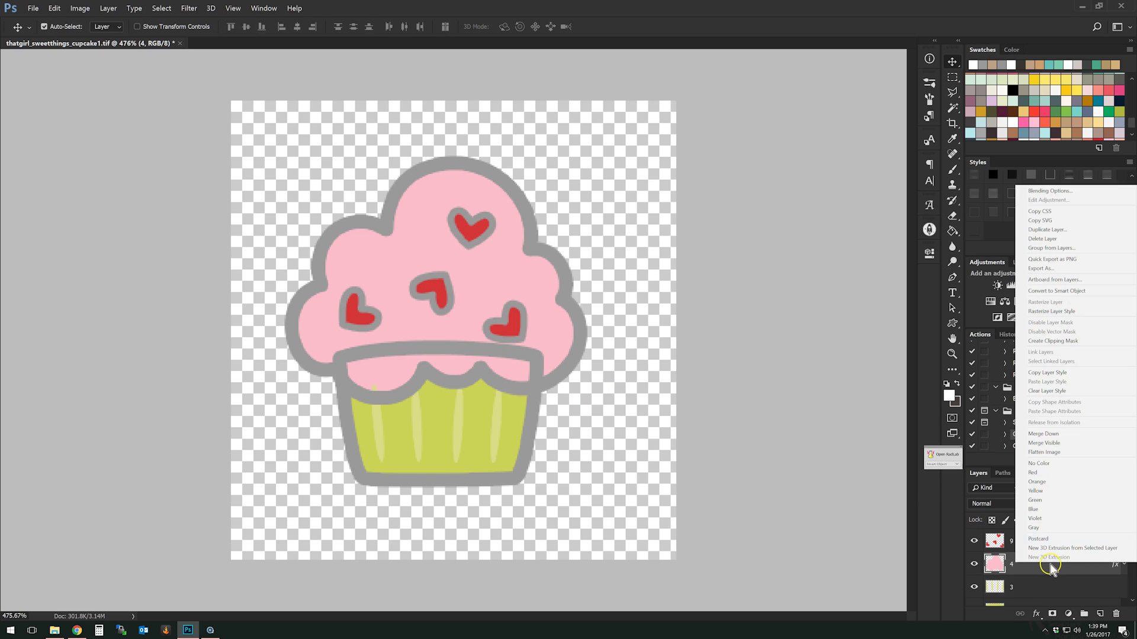
{"action": "key", "text": "e"}
{"action": "right_click", "coordinate": [1036, 580]}
{"action": "left_click", "coordinate": [1066, 336]}
{"action": "left_click_drag", "start_coordinate": [356, 369], "coordinate": [525, 352]}
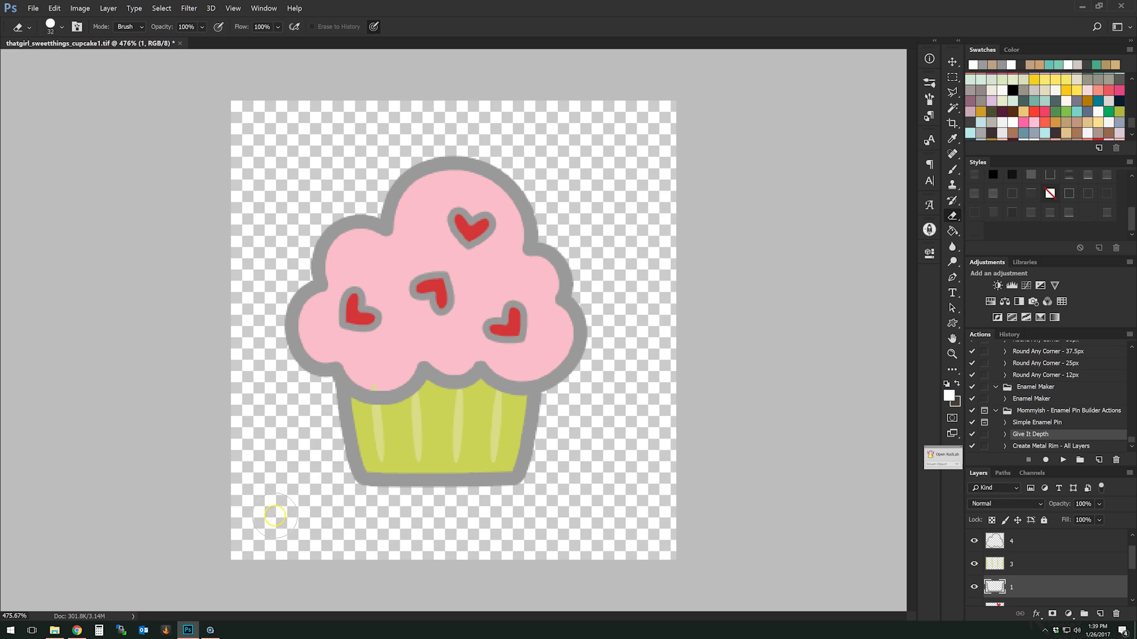
Give the wrapper stripes layer 3 a gray Color Overlay at 100% opacity and rasterize its layer style.
{"action": "double_click", "coordinate": [1030, 564]}
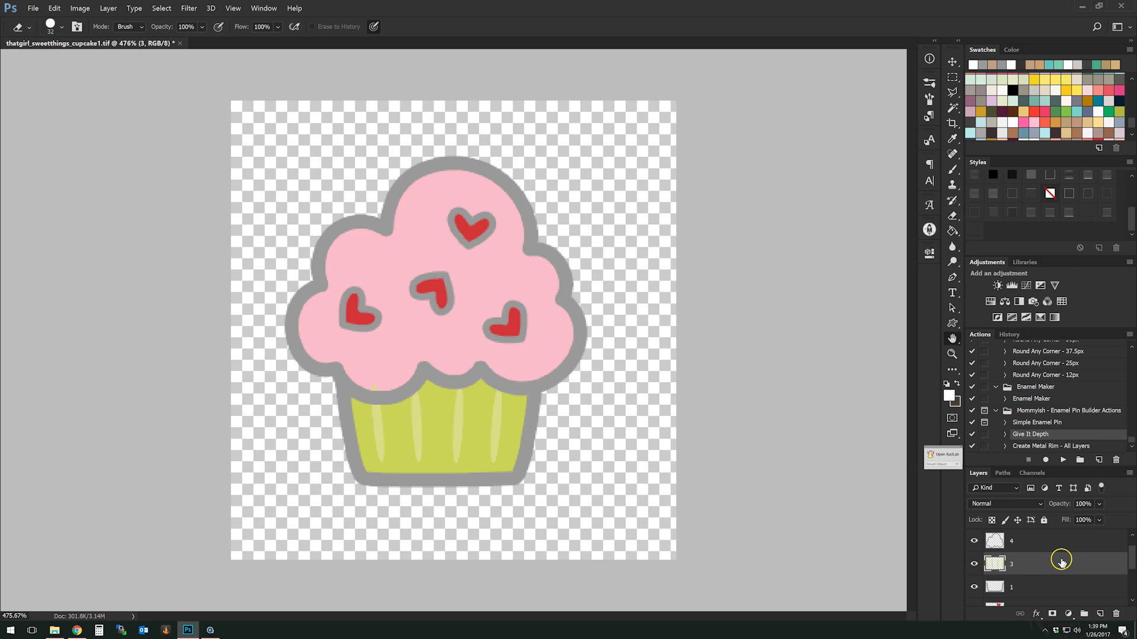
{"action": "left_click", "coordinate": [734, 262]}
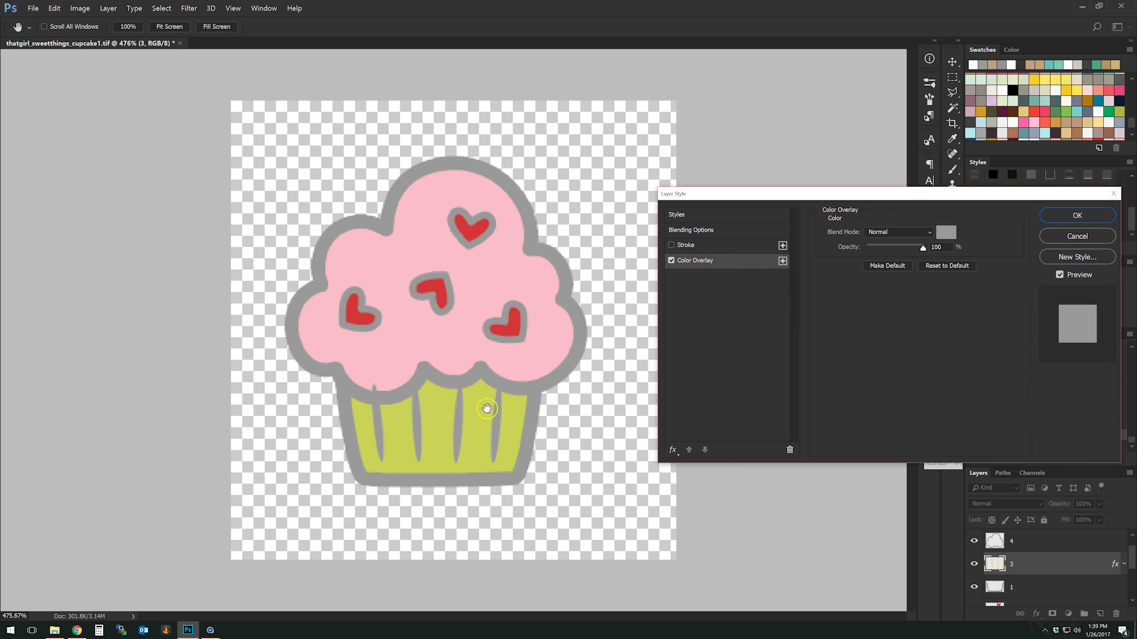
{"action": "left_click", "coordinate": [1056, 216]}
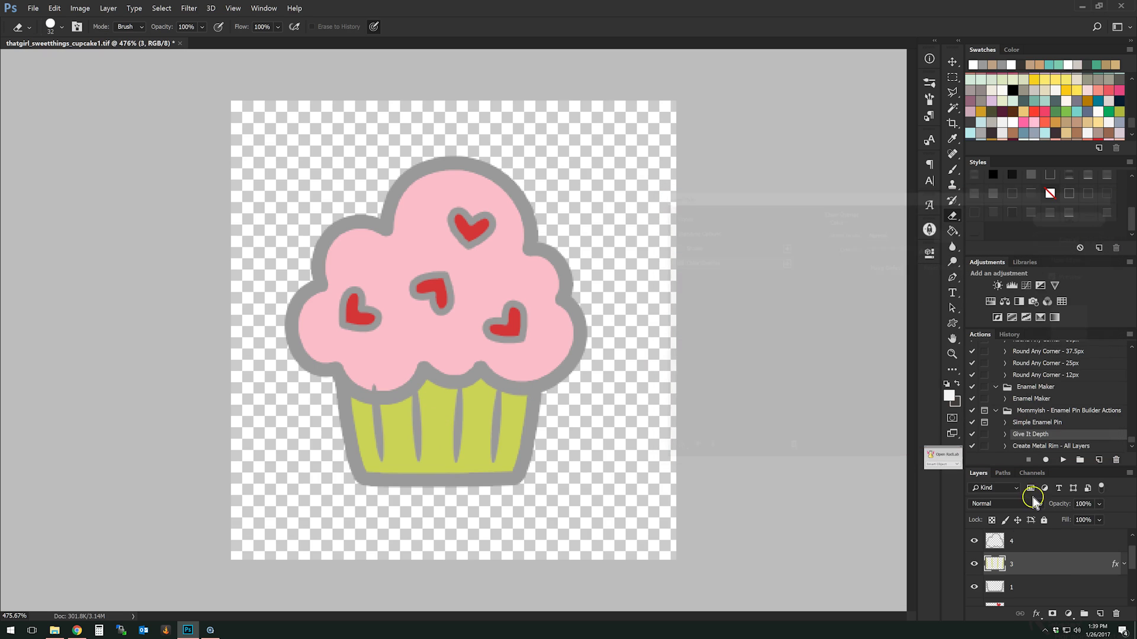
{"action": "right_click", "coordinate": [1056, 568]}
{"action": "left_click", "coordinate": [1057, 319]}
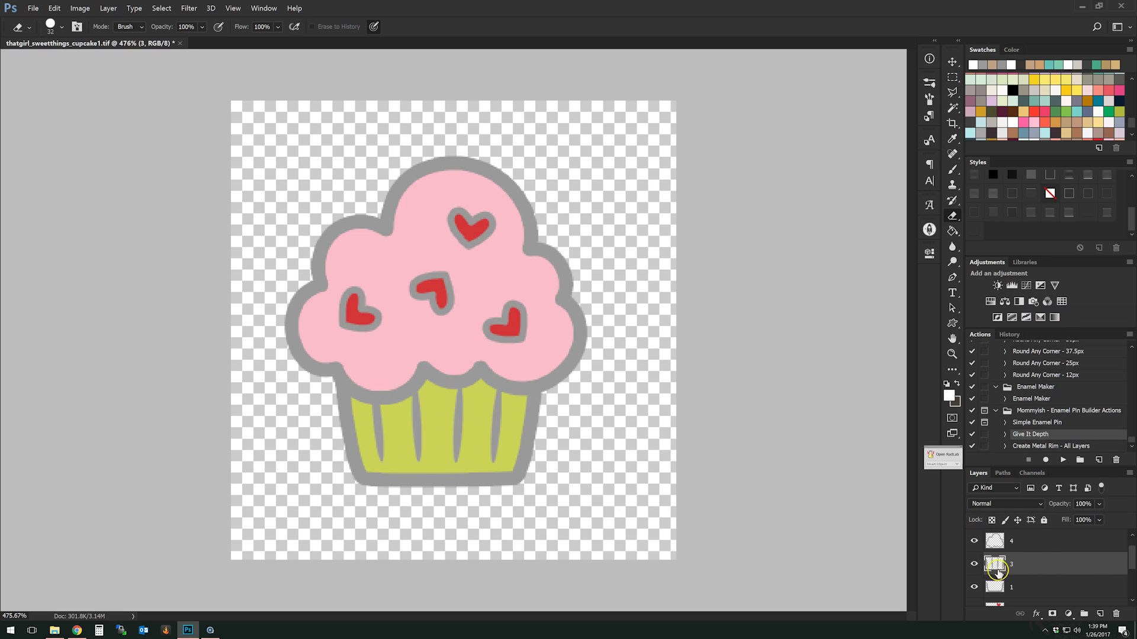
Merge the rim copies of layers 9, 4, 3 and 1 into one layer and apply a metallic style preset.
{"action": "left_click", "coordinate": [1042, 541]}
{"action": "key", "text": "ctrl+j"}
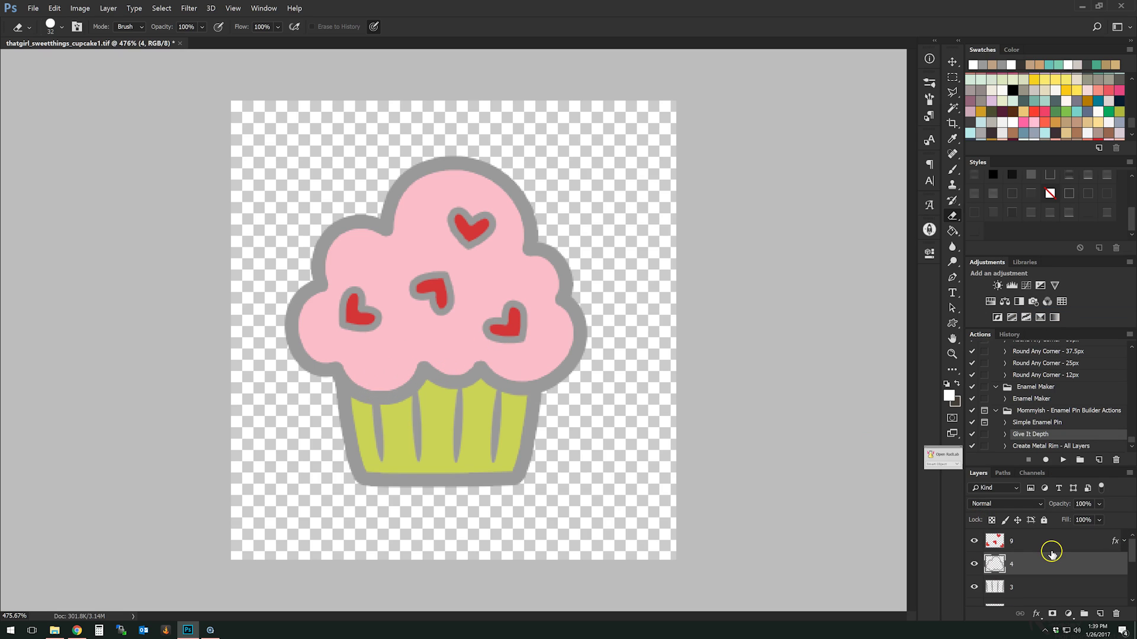
{"action": "scroll", "coordinate": [1051, 557], "scroll_direction": "down", "scroll_amount": 2}
{"action": "left_click", "coordinate": [1048, 567]}
{"action": "left_click", "coordinate": [1046, 541], "text": "shift"}
{"action": "right_click", "coordinate": [1046, 541]}
{"action": "left_click", "coordinate": [1057, 413]}
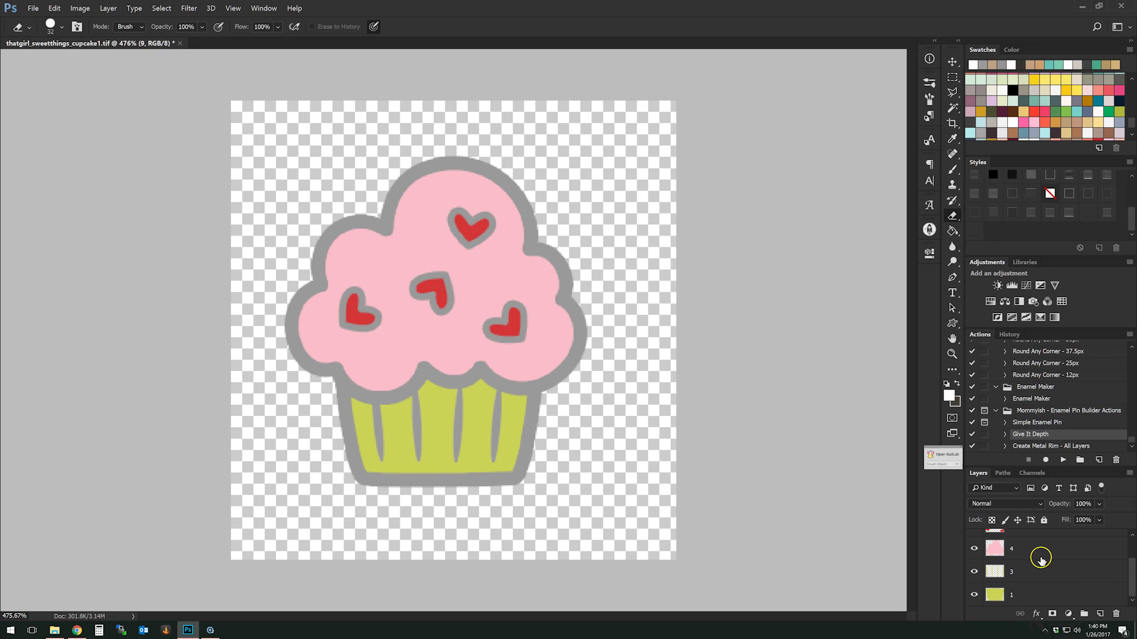
{"action": "left_click", "coordinate": [993, 213]}
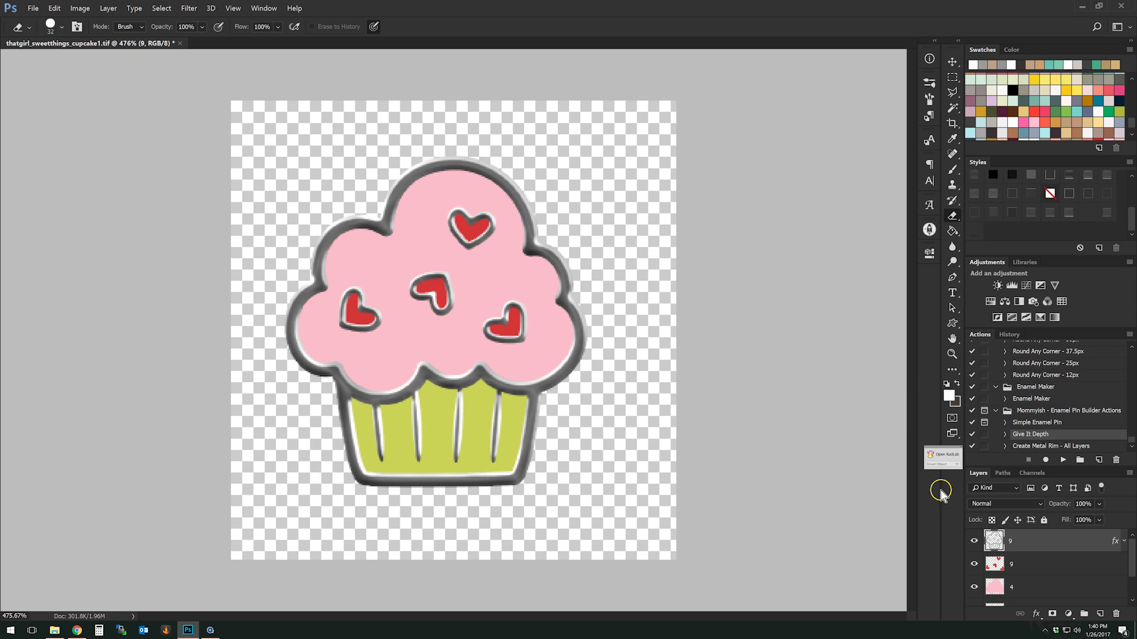
Duplicate the flat red hearts layer and hide the metal rim layer.
{"action": "left_click", "coordinate": [951, 64]}
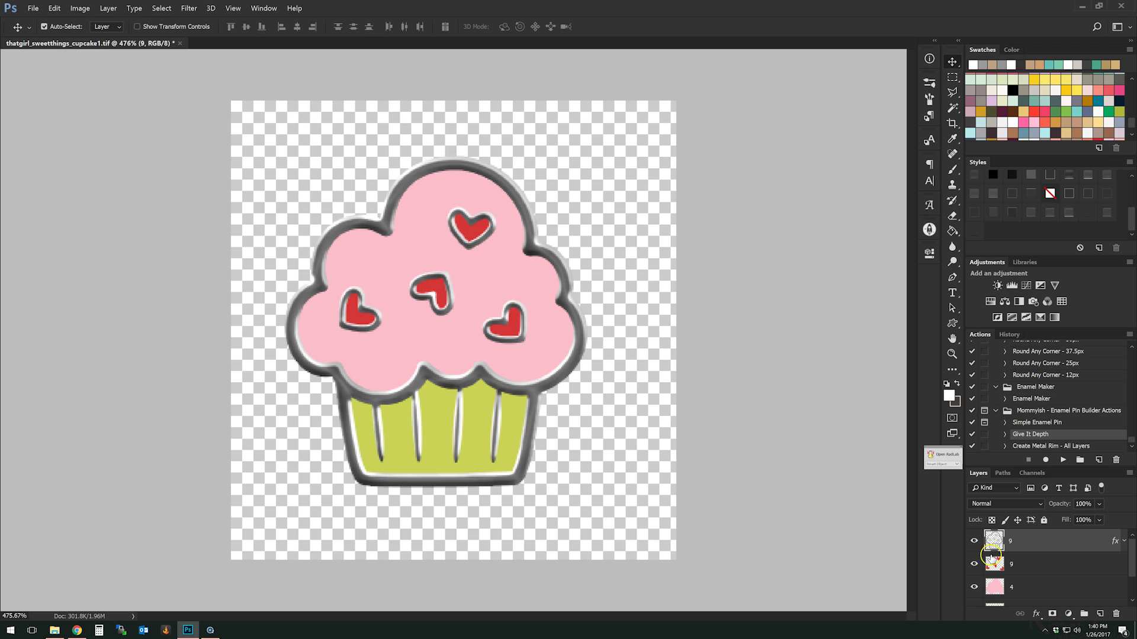
{"action": "right_click", "coordinate": [1042, 564]}
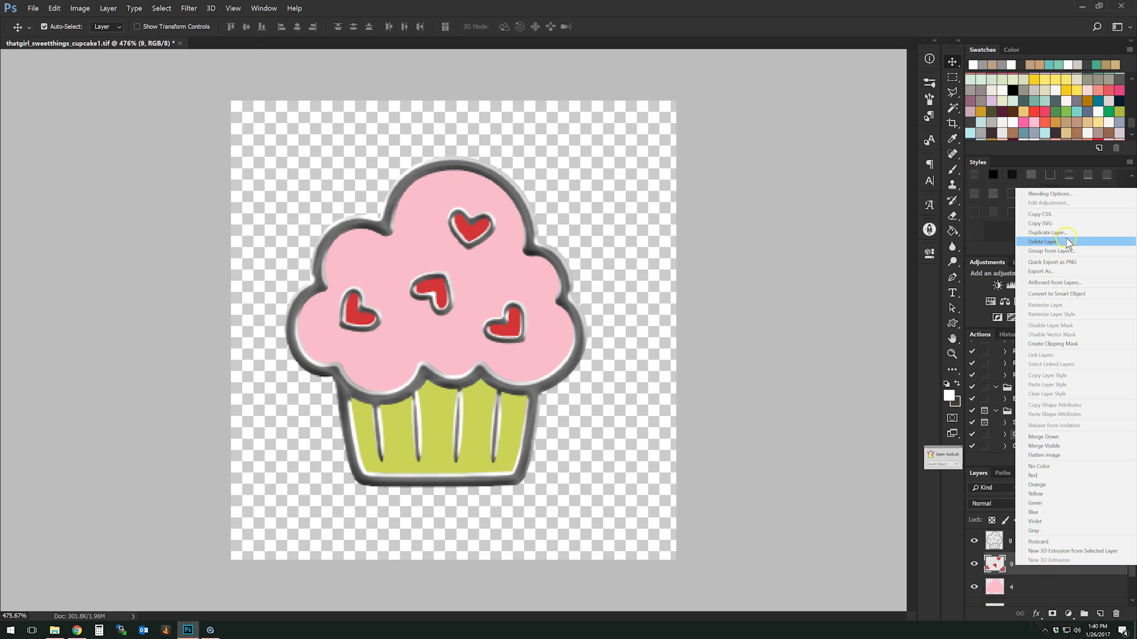
{"action": "left_click", "coordinate": [1068, 242]}
{"action": "left_click", "coordinate": [234, 30]}
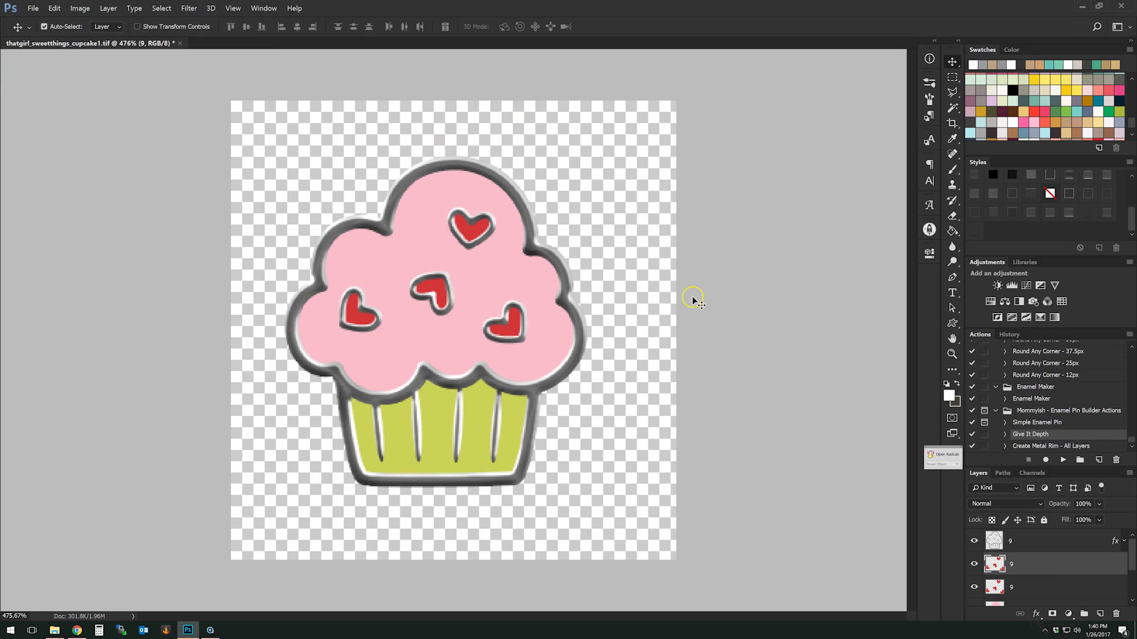
{"action": "left_click", "coordinate": [974, 564]}
{"action": "left_click", "coordinate": [973, 565]}
{"action": "left_click", "coordinate": [1035, 588]}
{"action": "left_click", "coordinate": [974, 542]}
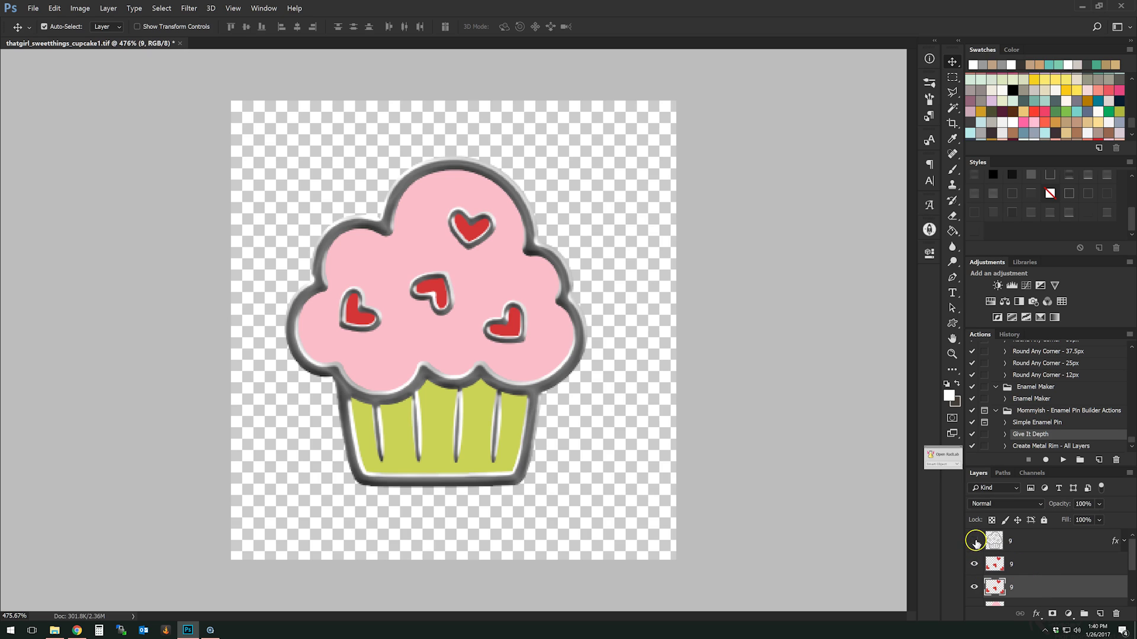
Apply a depth style preset to the lower red hearts layer, adding highlights and shadows around the hearts.
{"action": "scroll", "coordinate": [1041, 575], "scroll_direction": "down", "scroll_amount": 1}
{"action": "left_click", "coordinate": [1038, 570]}
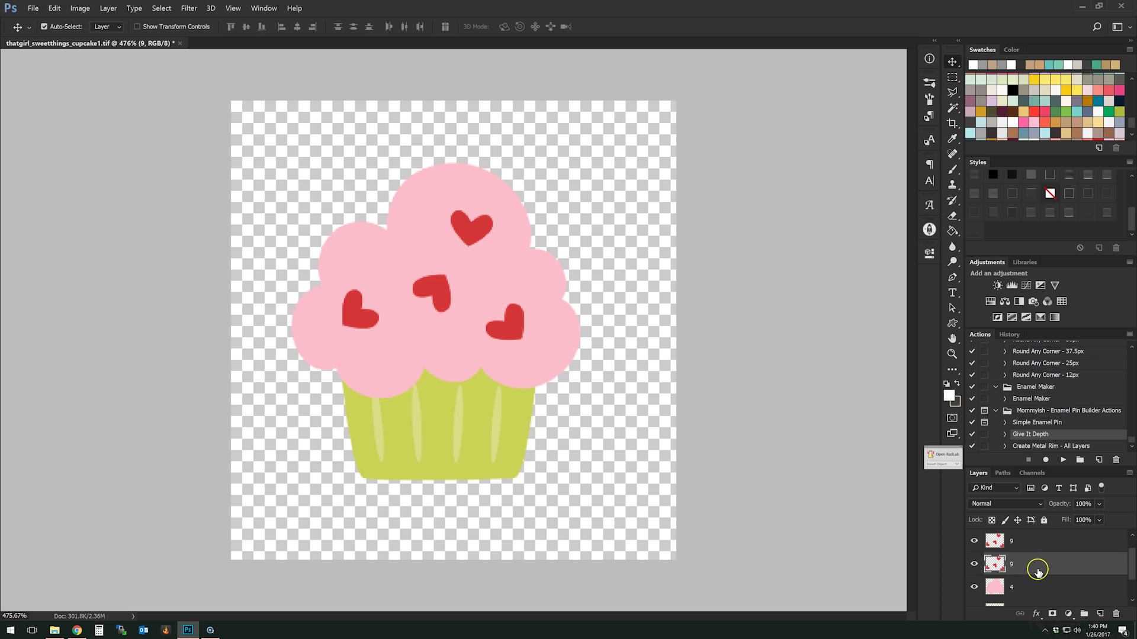
{"action": "left_click", "coordinate": [1035, 540]}
{"action": "left_click", "coordinate": [1036, 567]}
{"action": "left_click", "coordinate": [974, 238]}
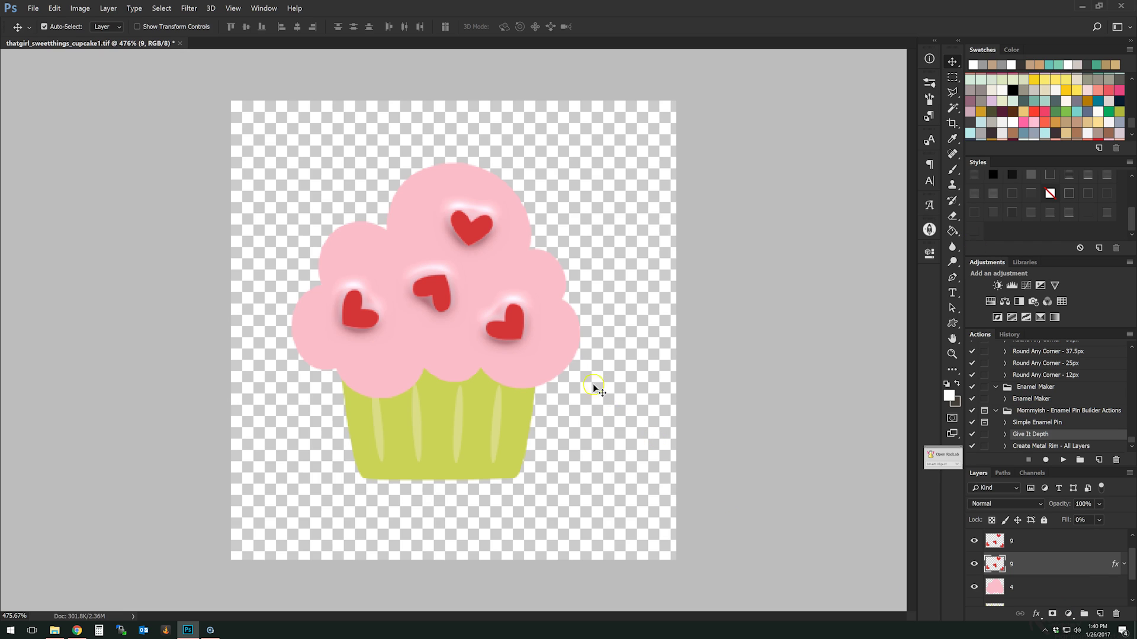
Apply an inner shading style preset to the upper red hearts layer and show the metal rim layer again.
{"action": "left_click", "coordinate": [569, 344]}
{"action": "scroll", "coordinate": [1054, 570], "scroll_direction": "up", "scroll_amount": 1}
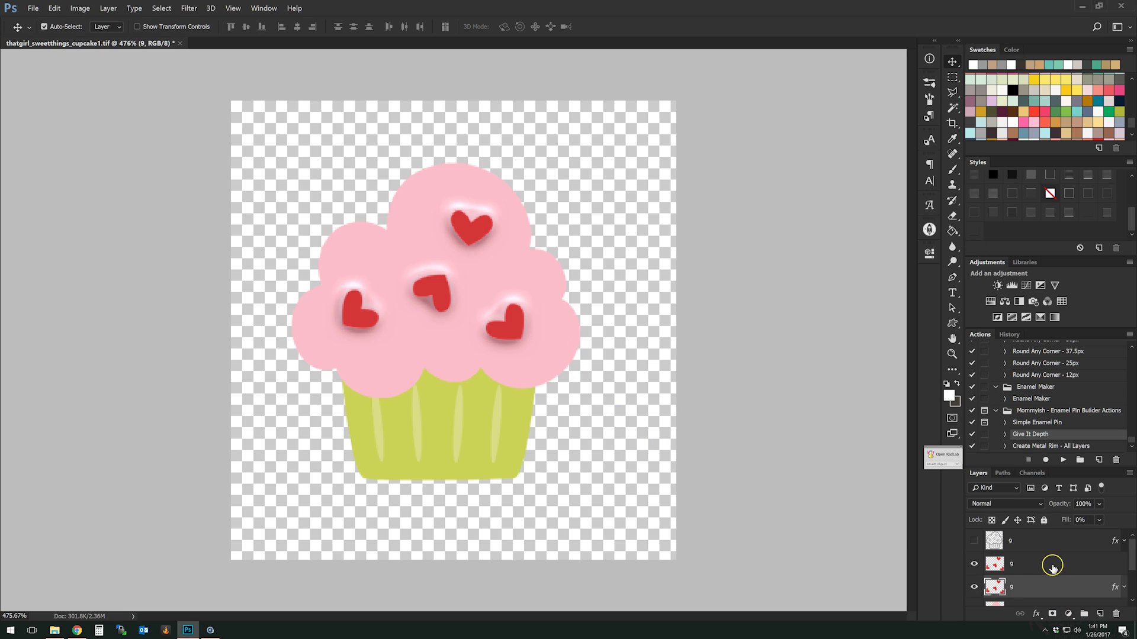
{"action": "left_click", "coordinate": [1047, 567]}
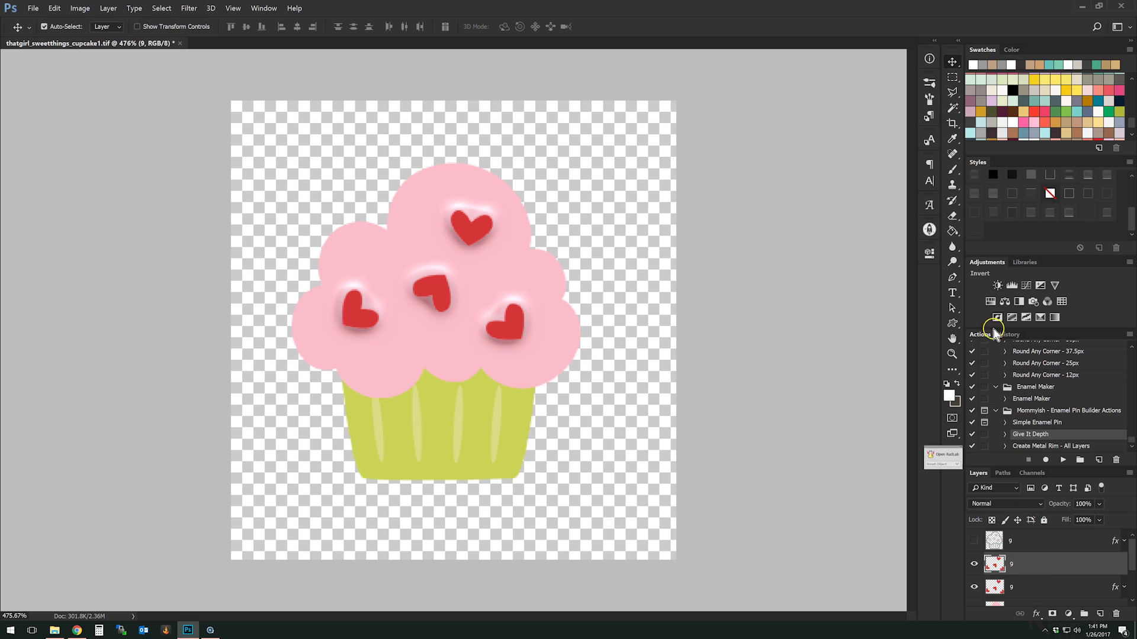
{"action": "left_click", "coordinate": [1107, 213]}
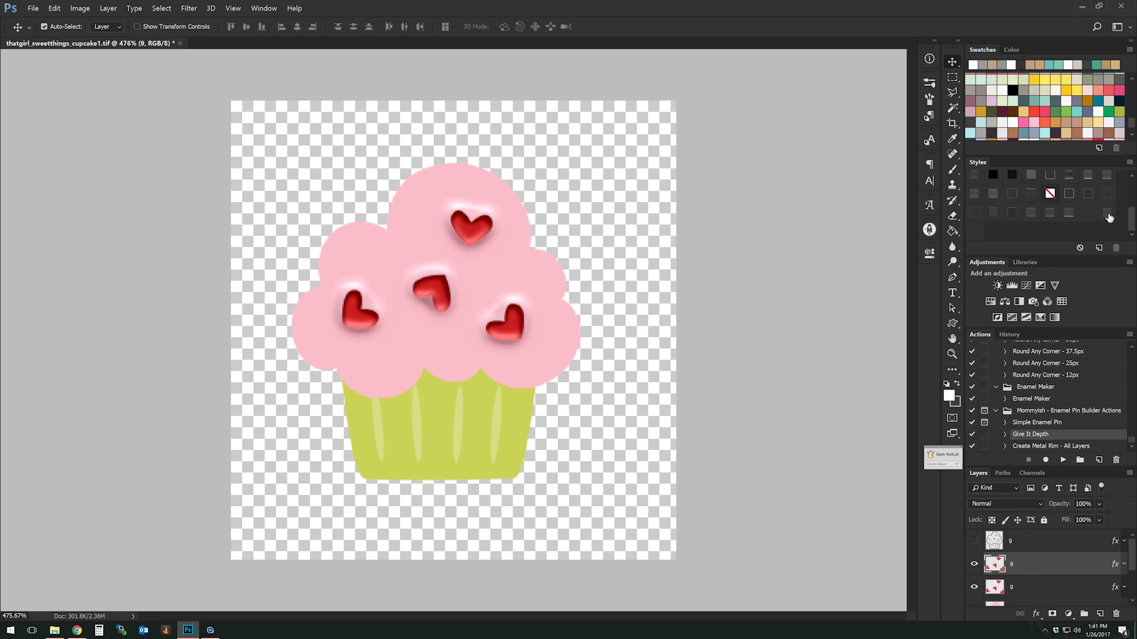
{"action": "left_click", "coordinate": [974, 541]}
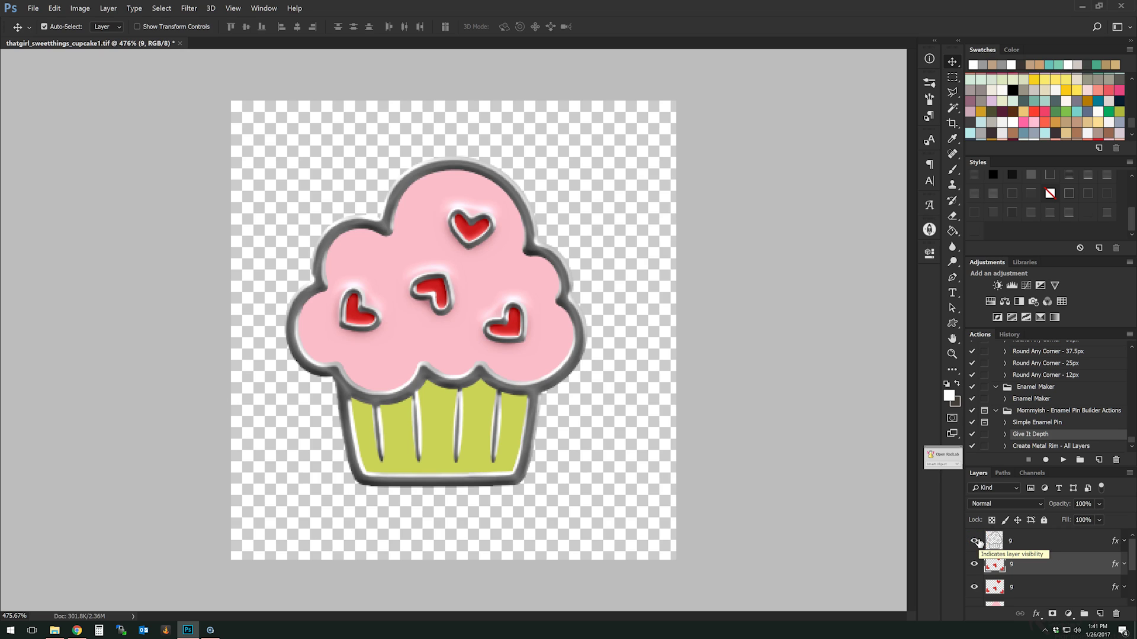
Apply a soft depth style preset to the flat wrapper stripes layer 3.
{"action": "left_click", "coordinate": [496, 431]}
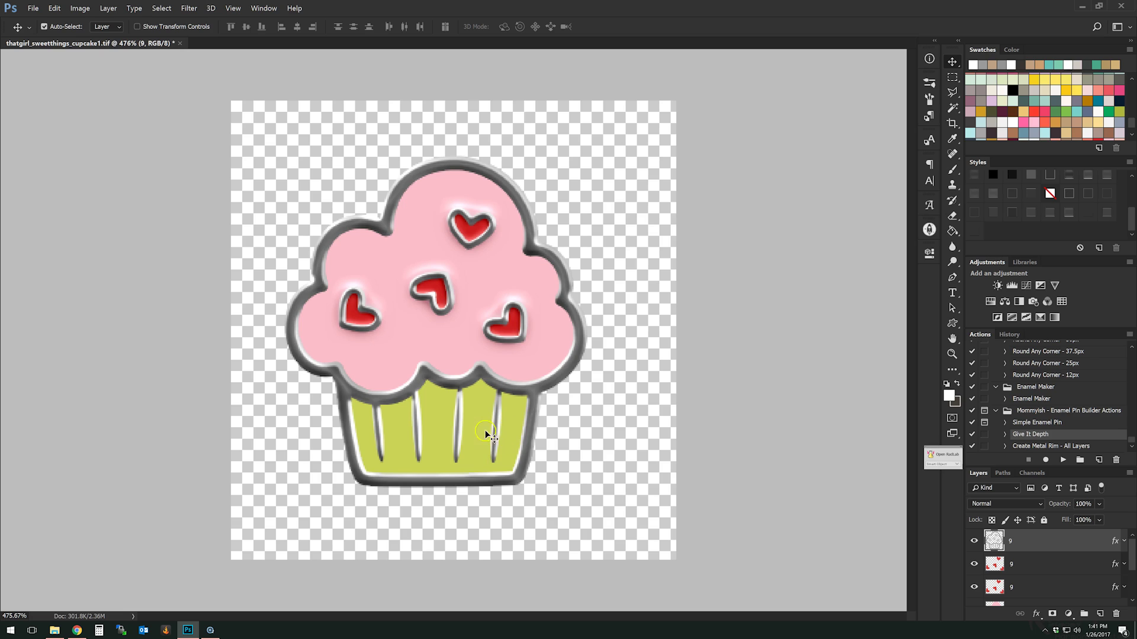
{"action": "scroll", "coordinate": [1018, 569], "scroll_direction": "down", "scroll_amount": 5}
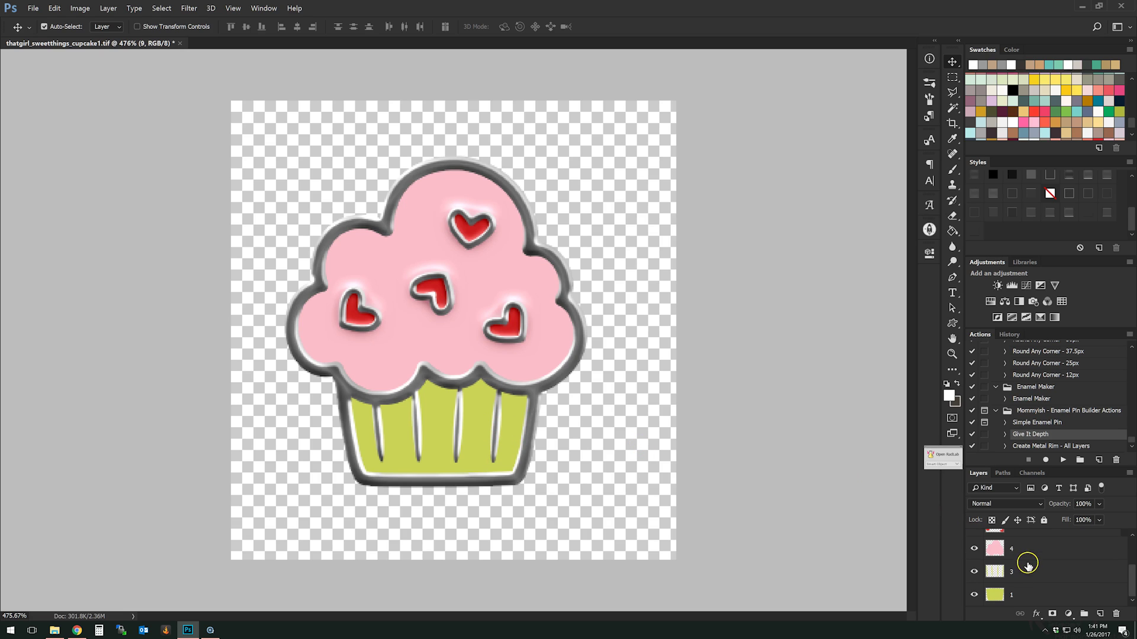
{"action": "left_click", "coordinate": [1028, 572]}
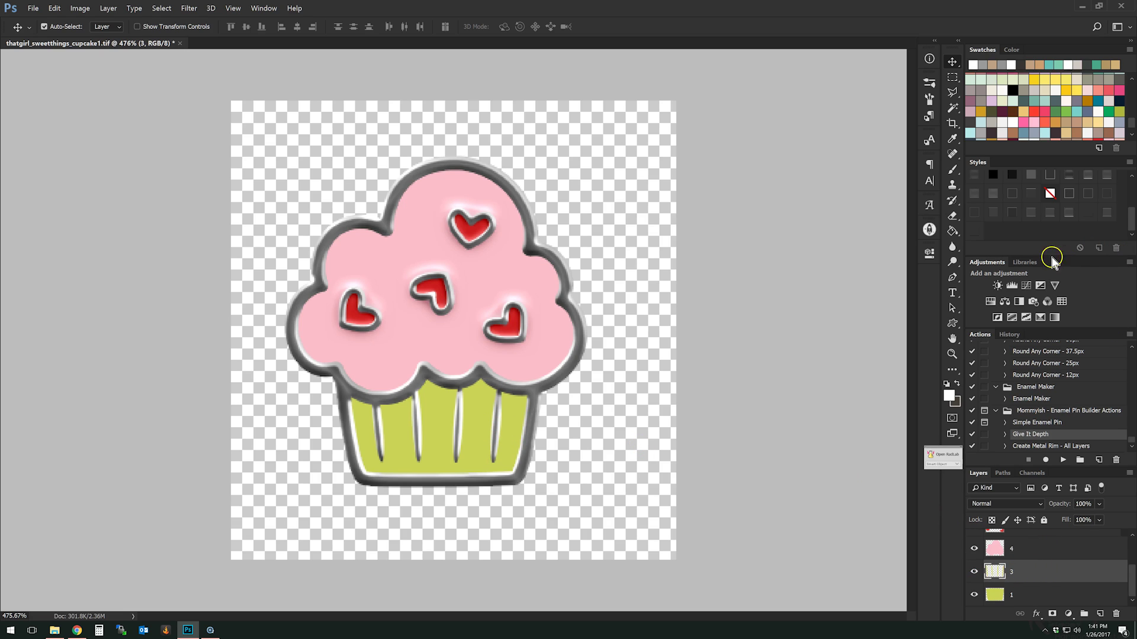
{"action": "left_click", "coordinate": [977, 232]}
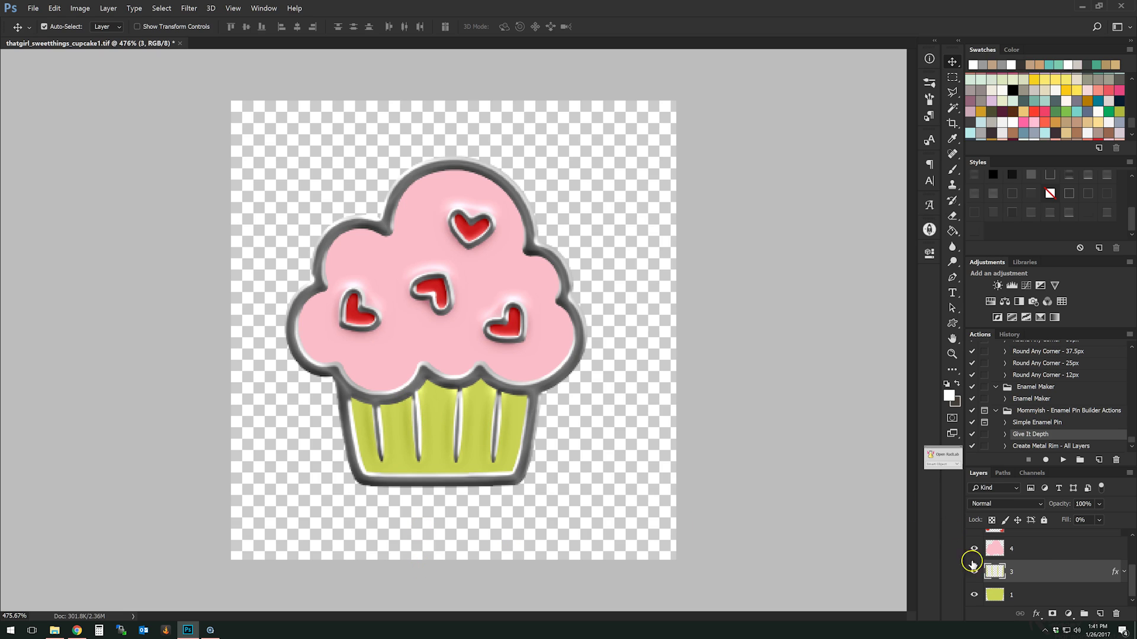
Apply a soft inner shading style preset to the pink frosting layer 4 and the green wrapper layer 1.
{"action": "left_click", "coordinate": [1071, 550]}
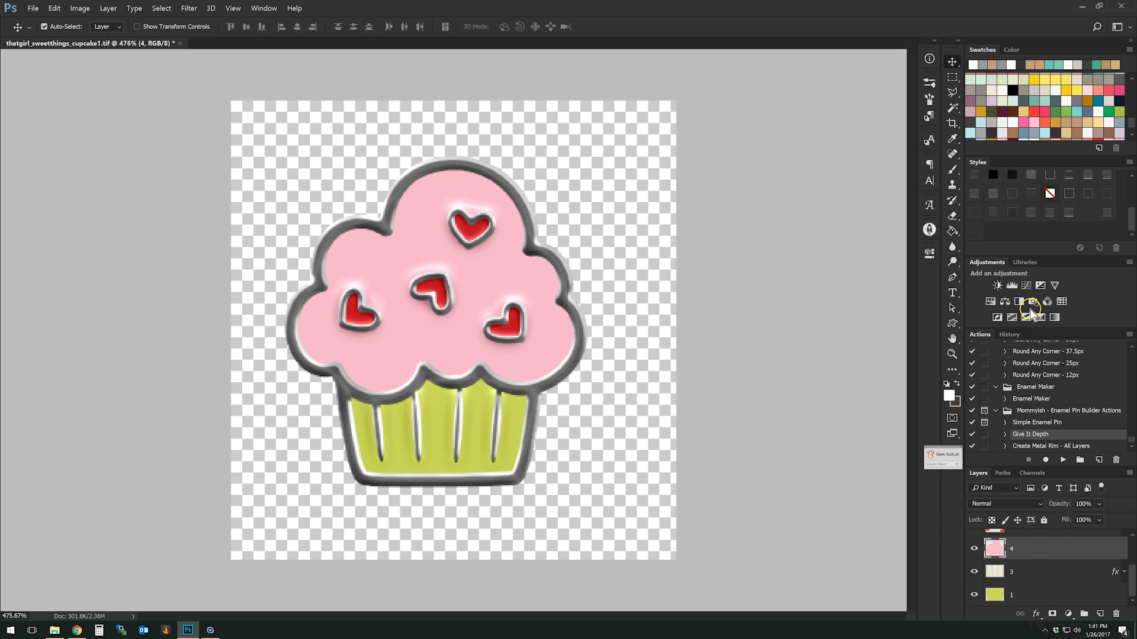
{"action": "left_click", "coordinate": [1053, 214]}
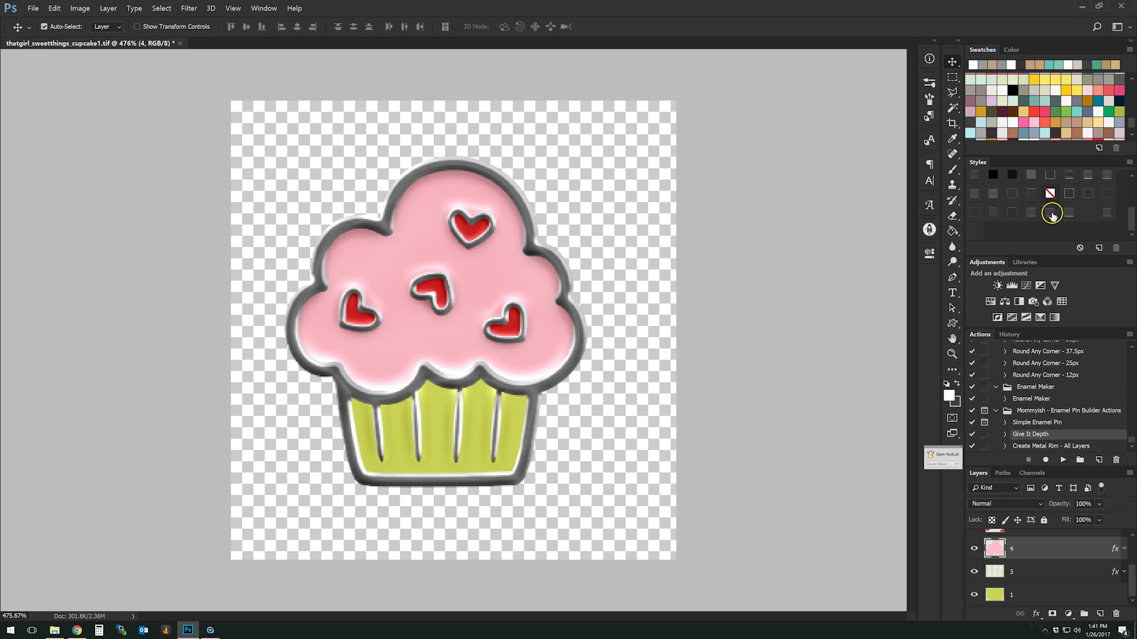
{"action": "left_click", "coordinate": [521, 412]}
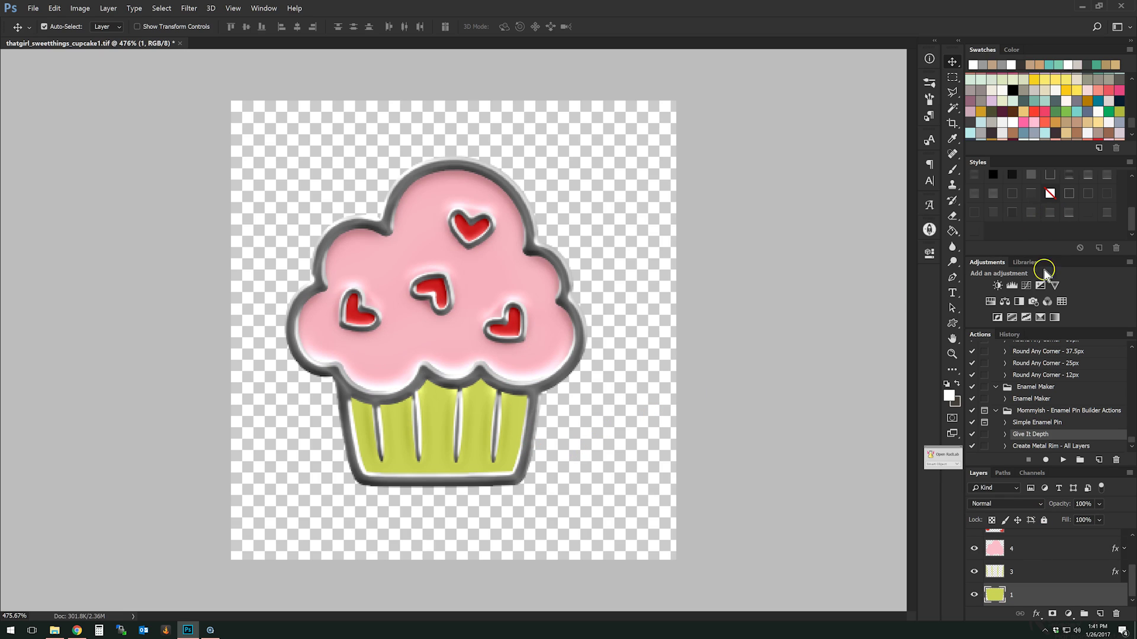
{"action": "left_click", "coordinate": [1050, 212]}
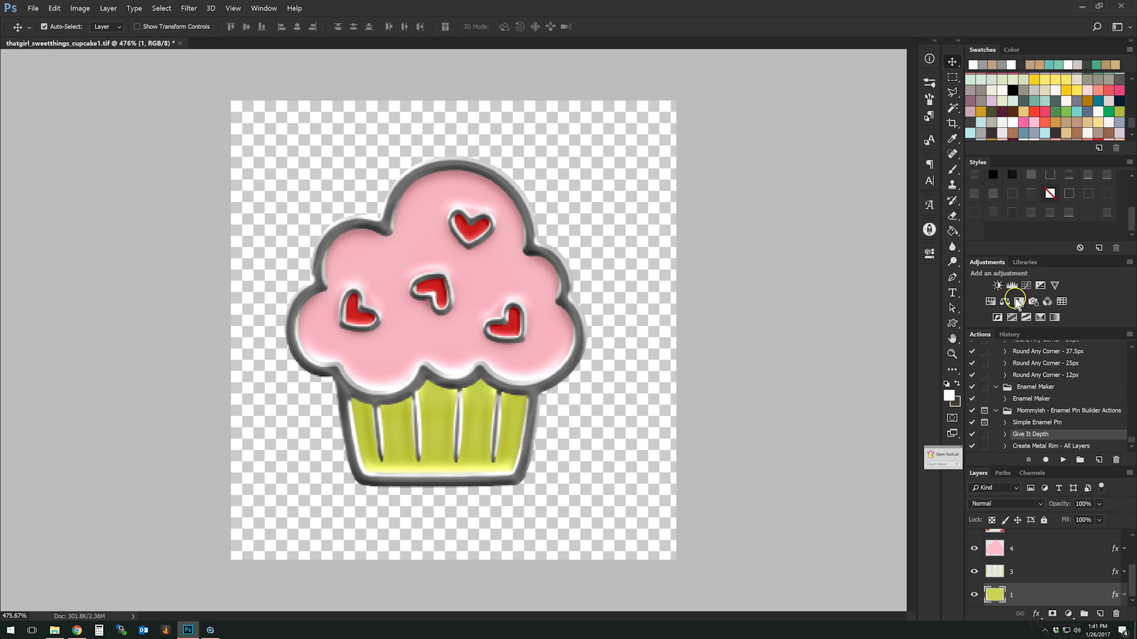
Duplicate the topmost metal rim layer within the same document, keeping its name 9.
{"action": "scroll", "coordinate": [1054, 566], "scroll_direction": "up", "scroll_amount": 1}
{"action": "scroll", "coordinate": [1054, 567], "scroll_direction": "up", "scroll_amount": 5}
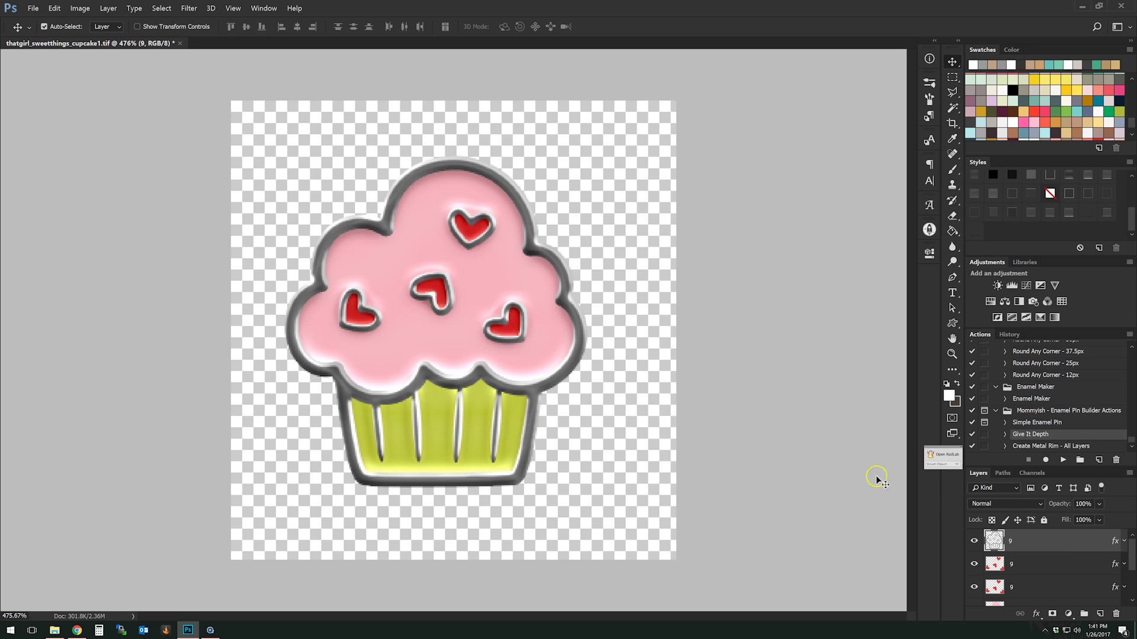
{"action": "left_click", "coordinate": [1051, 564]}
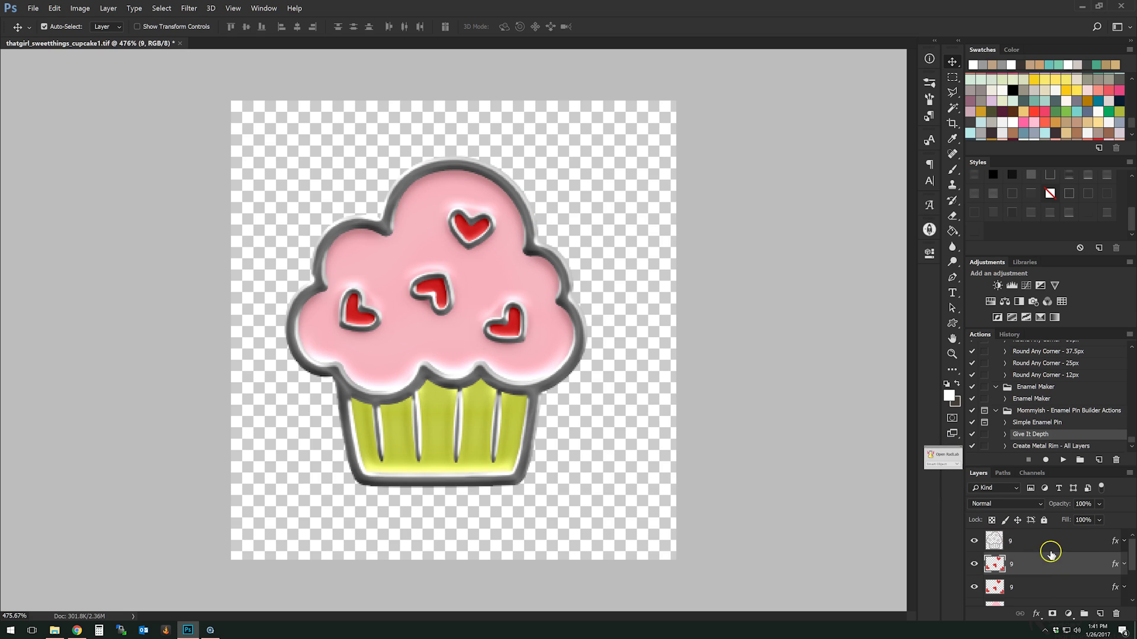
{"action": "right_click", "coordinate": [1015, 540]}
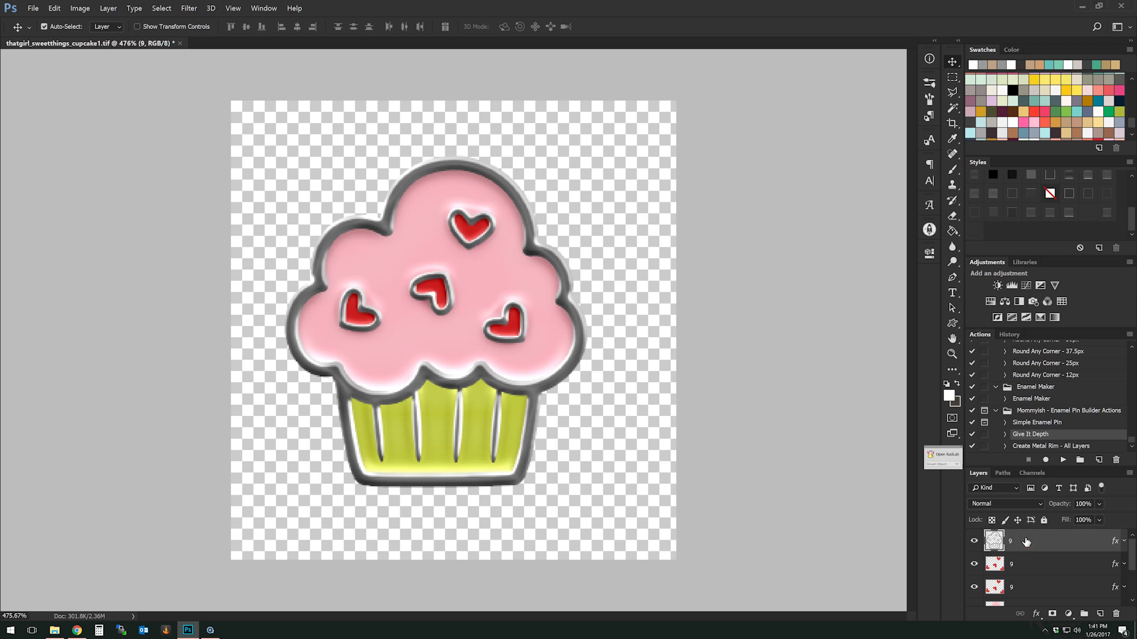
{"action": "left_click", "coordinate": [1047, 204]}
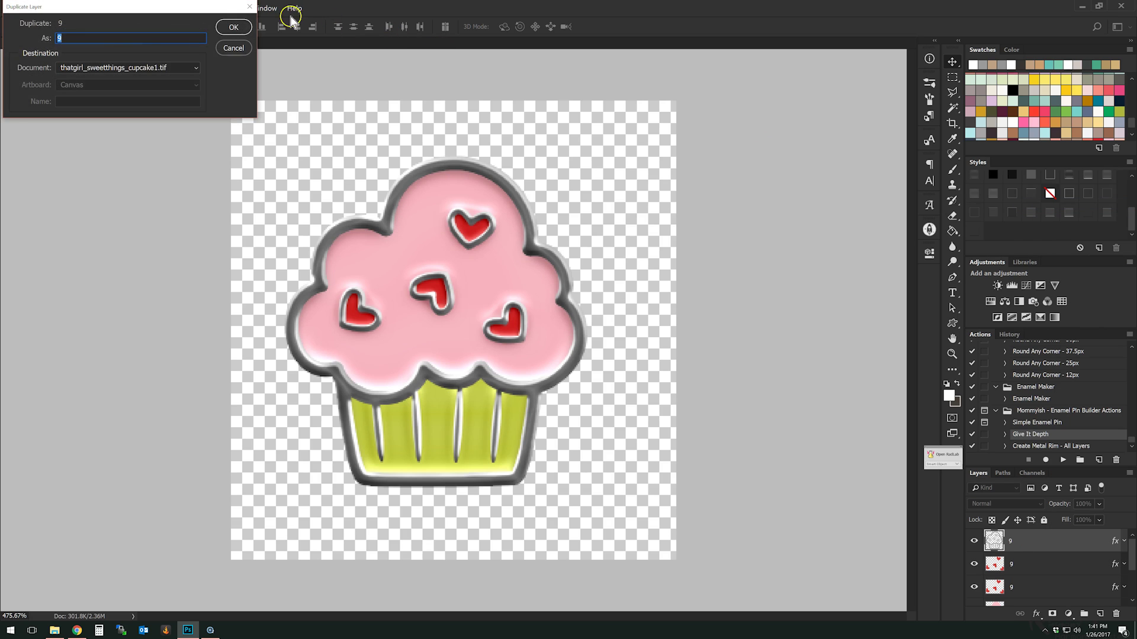
{"action": "left_click", "coordinate": [232, 27]}
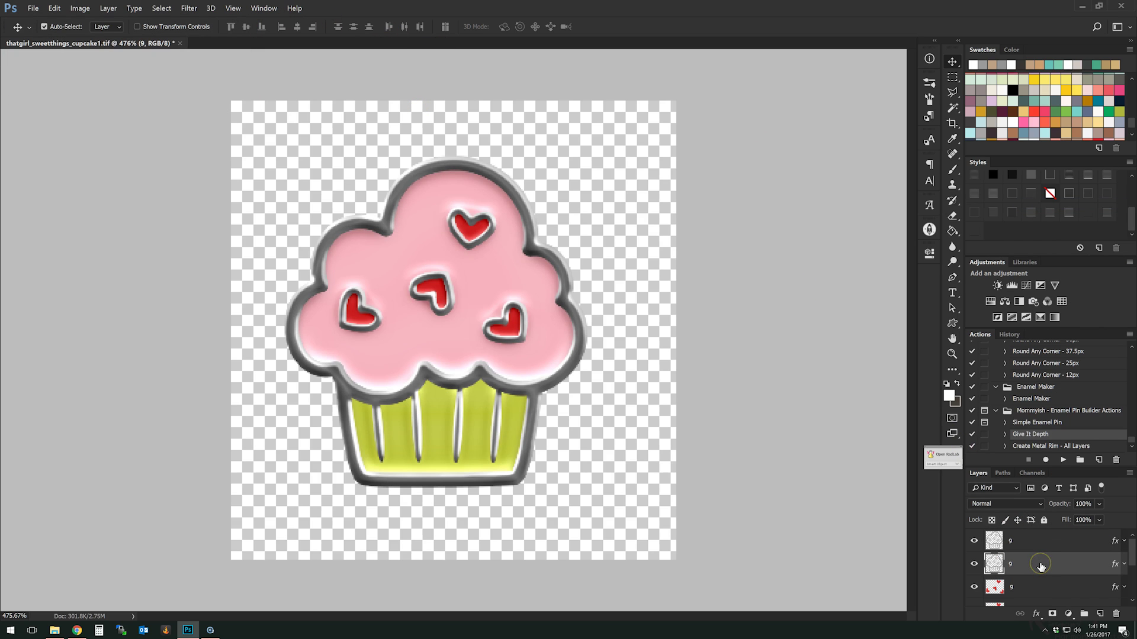
Merge the lower metal rim copy with all the heart, frosting and wrapper layers beneath it.
{"action": "scroll", "coordinate": [1038, 575], "scroll_direction": "down", "scroll_amount": 5}
{"action": "left_click", "coordinate": [1034, 595], "text": "shift"}
{"action": "right_click", "coordinate": [1034, 595]}
{"action": "left_click", "coordinate": [1044, 465]}
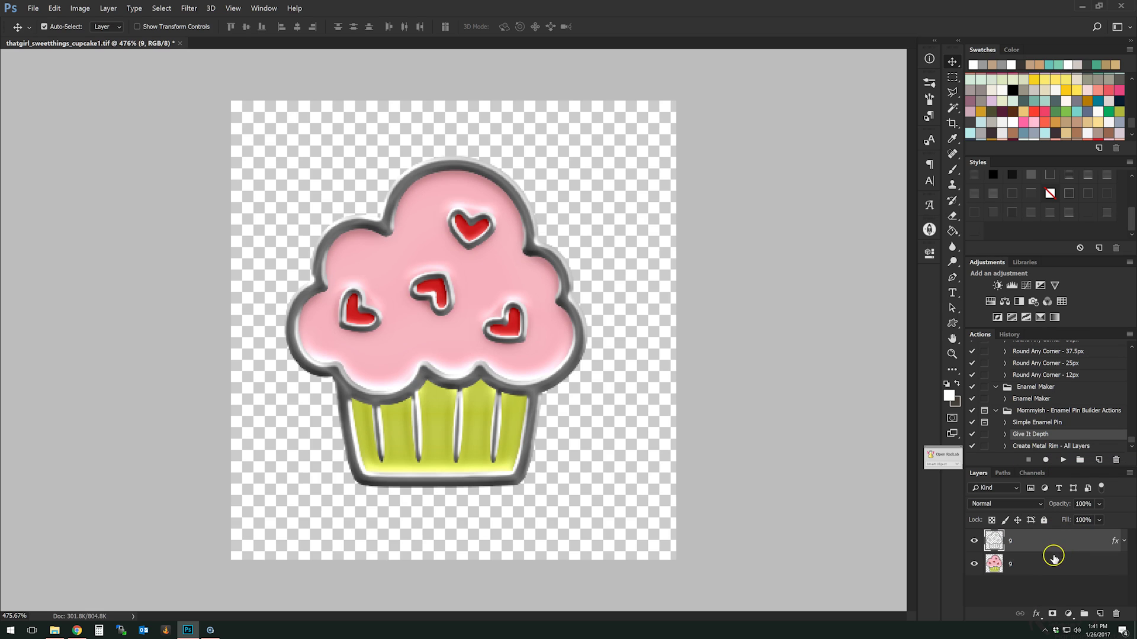
Add a shading style preset to the rim layer clipped onto the cupcake, and merge the visible layers into one.
{"action": "left_click", "coordinate": [1088, 211]}
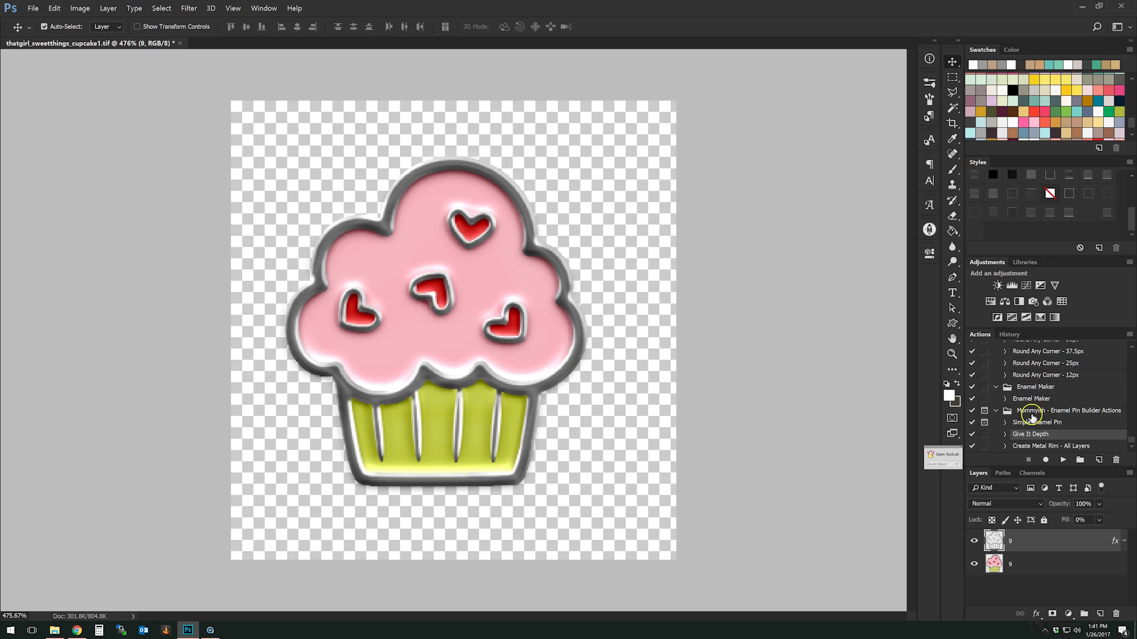
{"action": "key", "text": "ctrl+alt+g"}
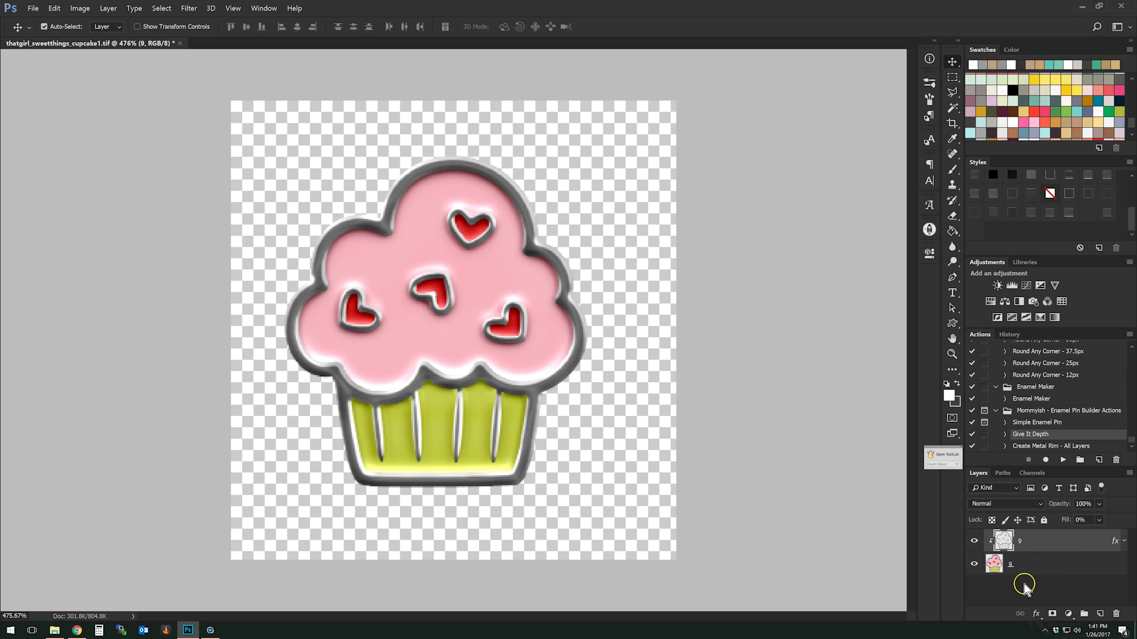
{"action": "right_click", "coordinate": [1052, 568]}
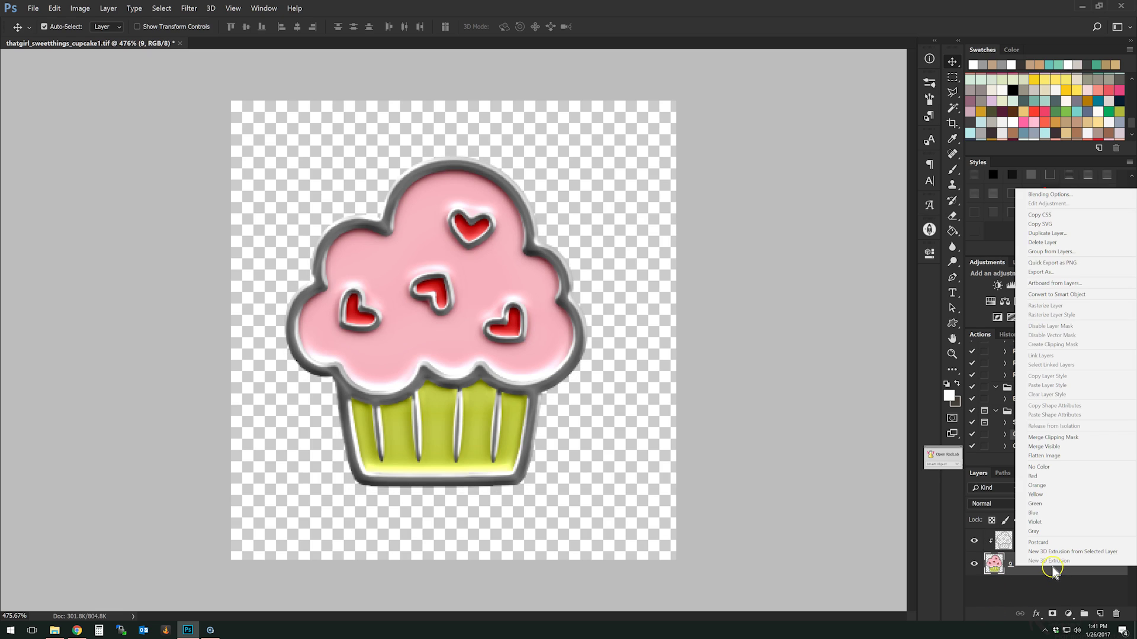
{"action": "left_click", "coordinate": [1060, 450]}
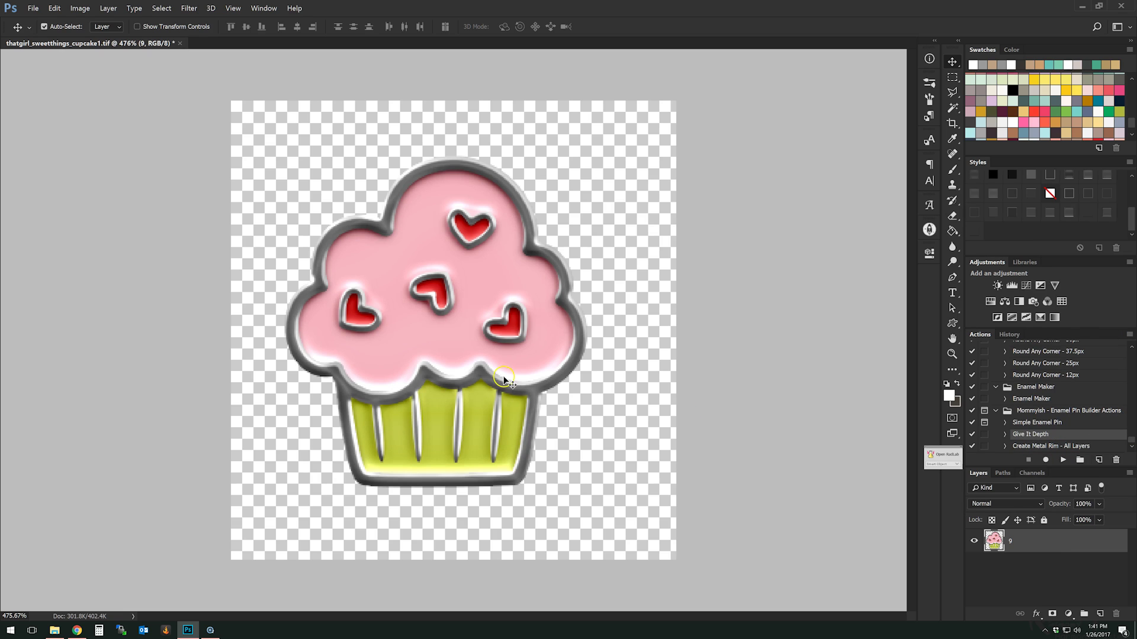
Enlarge the canvas around the cupcake to 12 inches wide by 12 inches high.
{"action": "scroll", "coordinate": [492, 373], "scroll_direction": "down", "scroll_amount": 3}
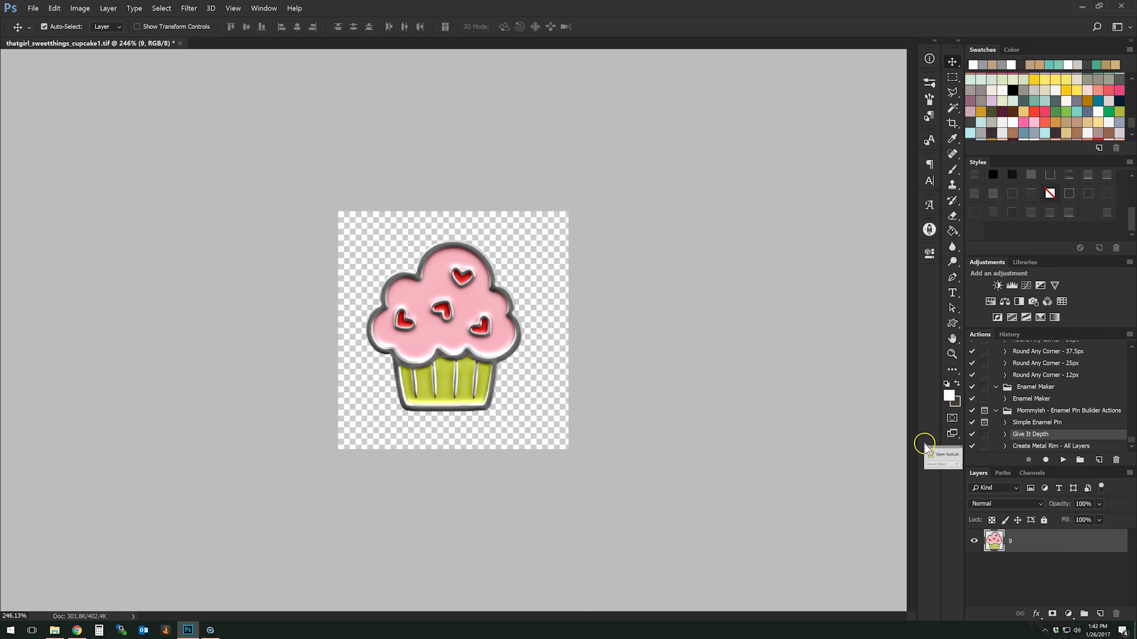
{"action": "left_click", "coordinate": [79, 8]}
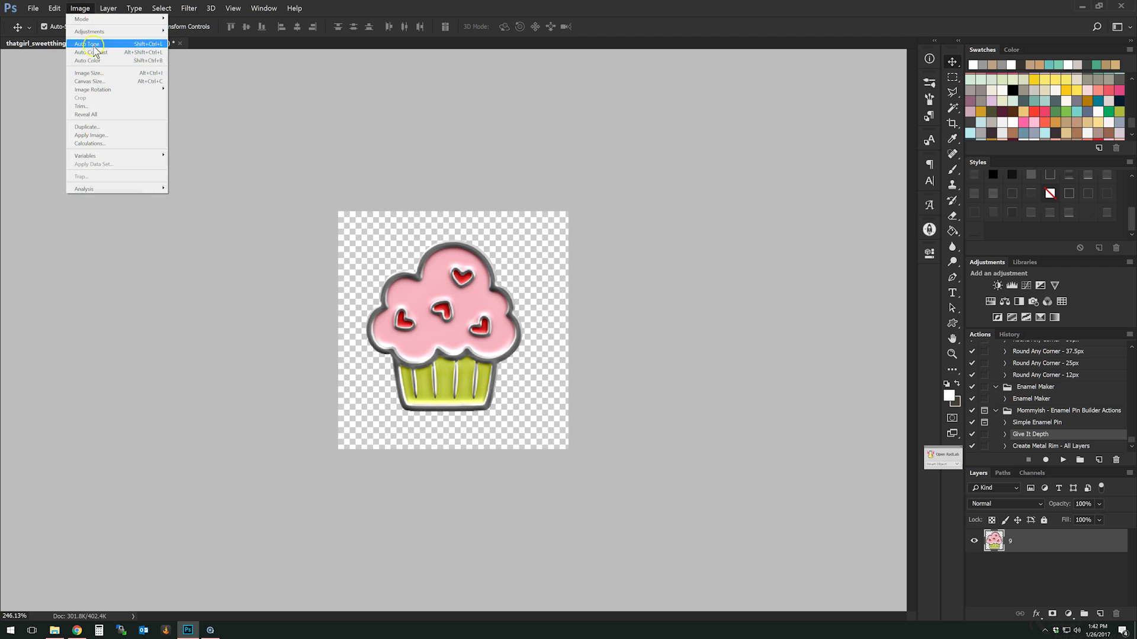
{"action": "left_click", "coordinate": [98, 80]}
{"action": "double_click", "coordinate": [489, 236]}
{"action": "type", "text": "12"}
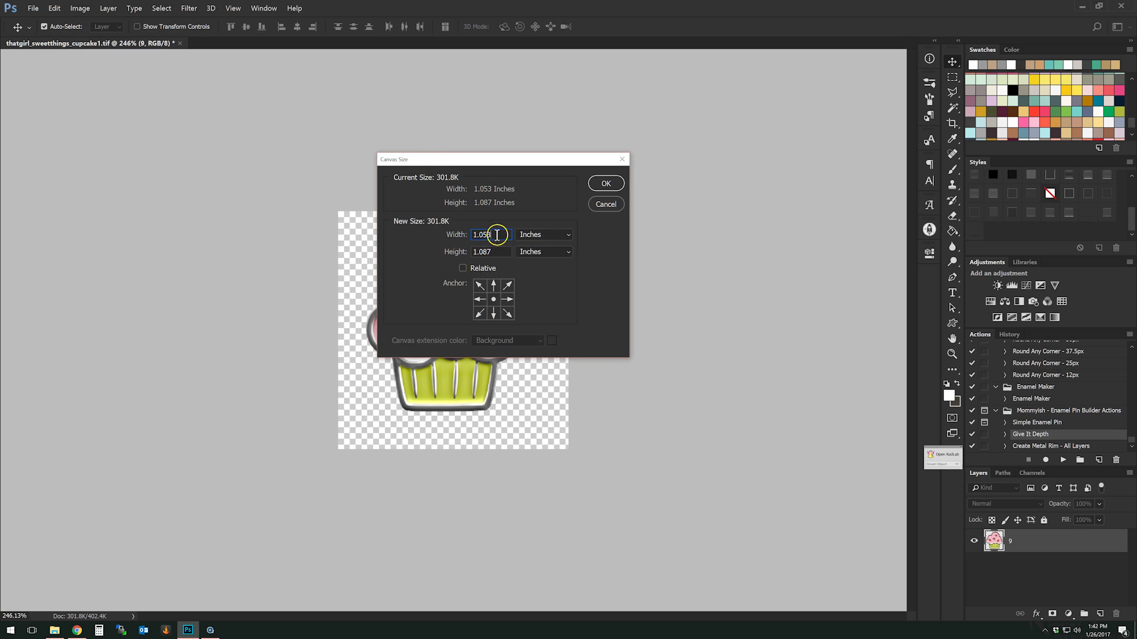
{"action": "double_click", "coordinate": [492, 251]}
{"action": "type", "text": "12"}
{"action": "left_click", "coordinate": [617, 185]}
{"action": "scroll", "coordinate": [620, 297], "scroll_direction": "down", "scroll_amount": 8}
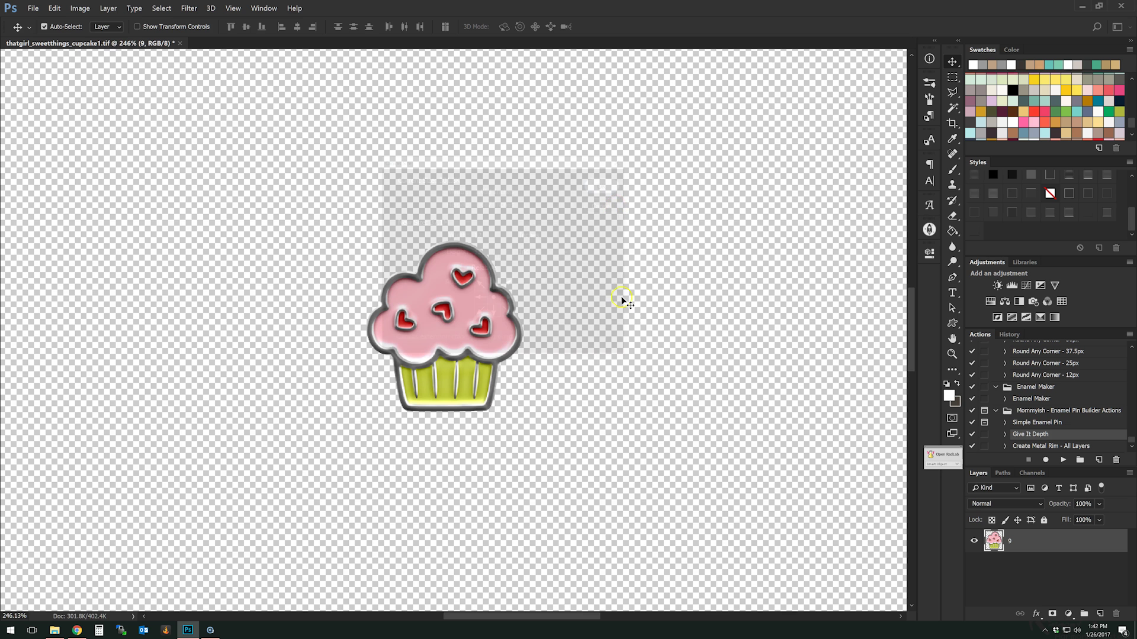
{"action": "scroll", "coordinate": [585, 409], "scroll_direction": "down", "scroll_amount": 1}
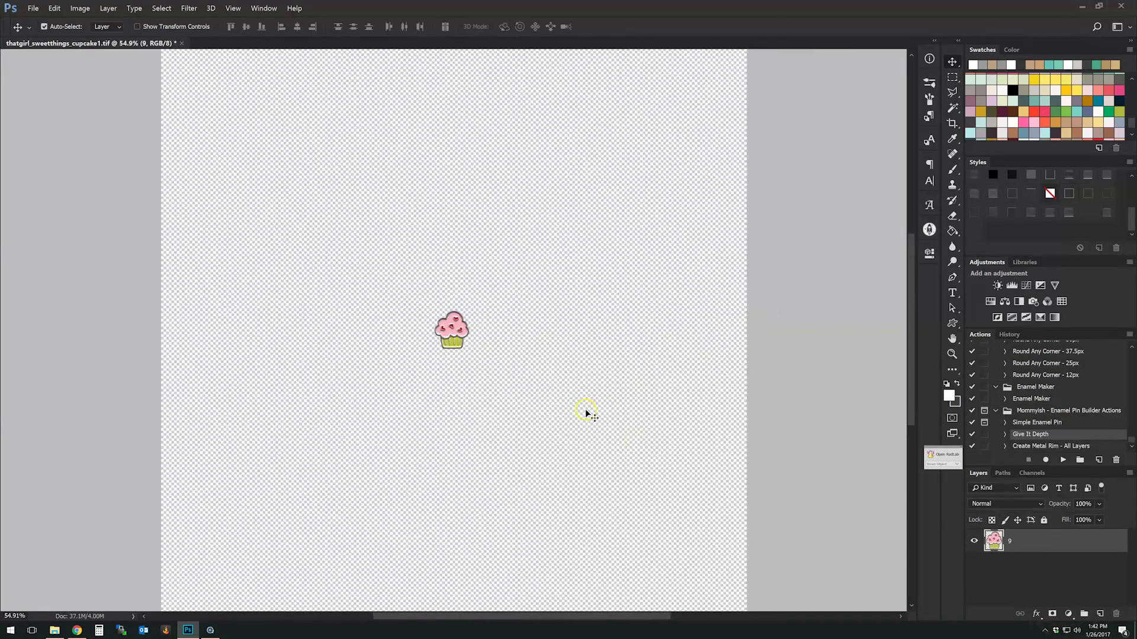
Create a new layer beneath the cupcake and fill it with white.
{"action": "left_click", "coordinate": [1099, 614]}
{"action": "left_click_drag", "start_coordinate": [1033, 548], "coordinate": [1031, 573]}
{"action": "left_click", "coordinate": [952, 231]}
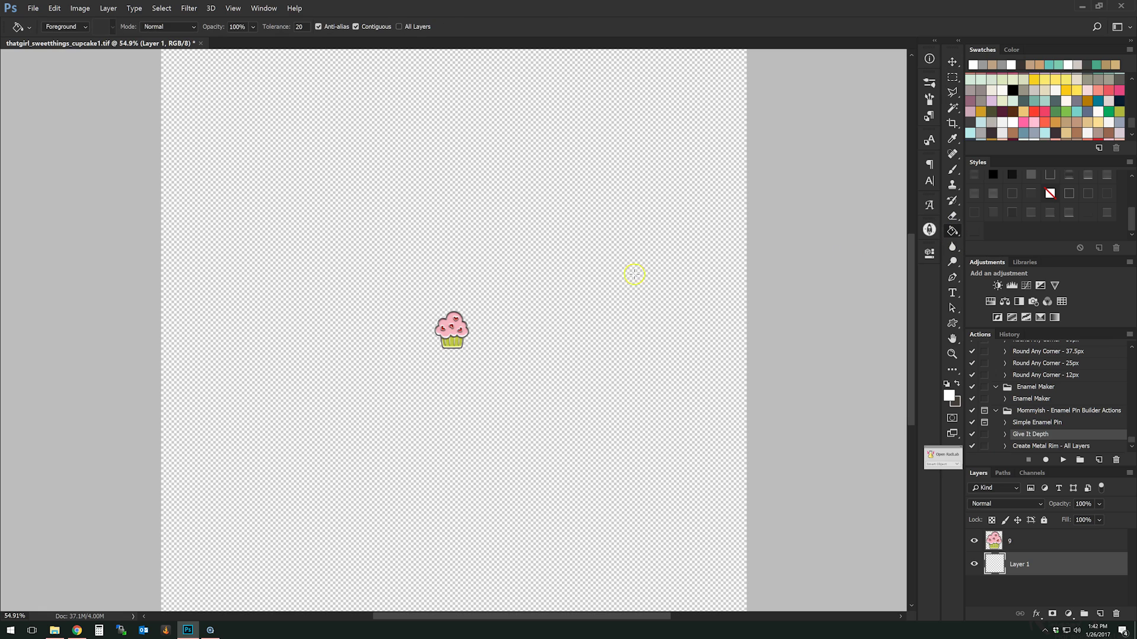
{"action": "left_click", "coordinate": [562, 284]}
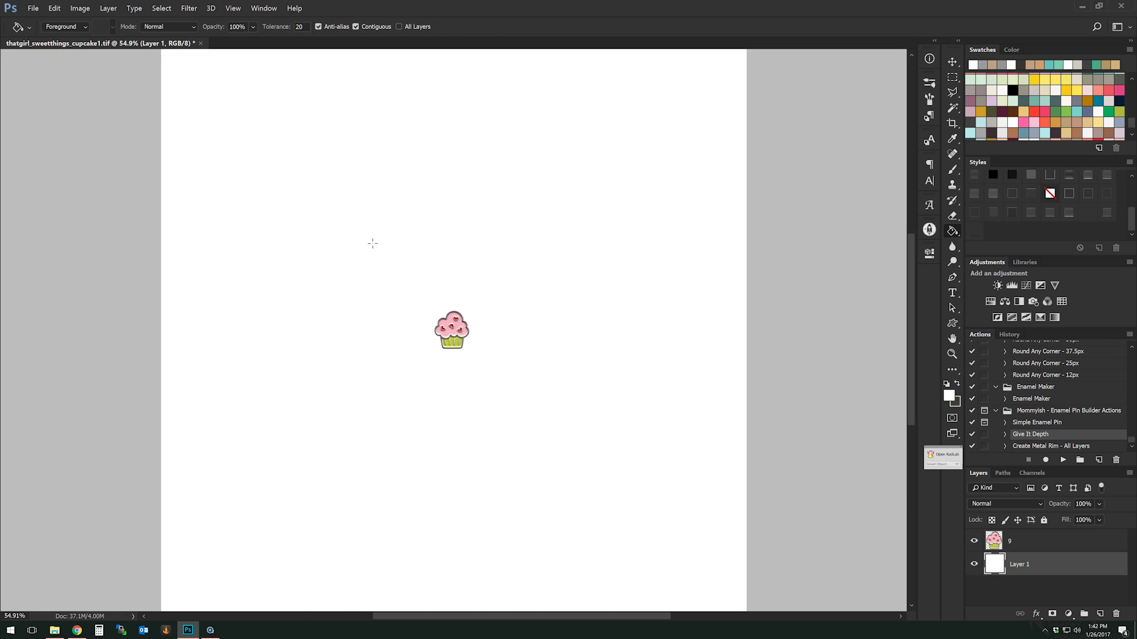
Apply a drop shadow style preset to the merged cupcake layer.
{"action": "scroll", "coordinate": [385, 180], "scroll_direction": "up", "scroll_amount": 4}
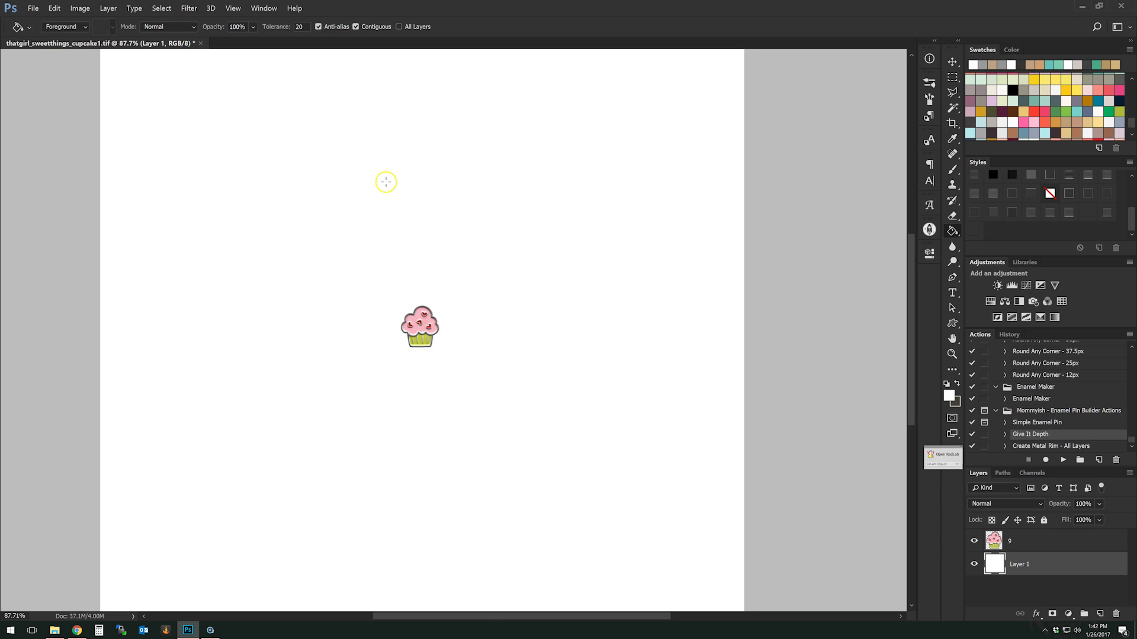
{"action": "left_click_drag", "start_coordinate": [649, 616], "coordinate": [555, 611]}
{"action": "scroll", "coordinate": [394, 236], "scroll_direction": "up", "scroll_amount": 2}
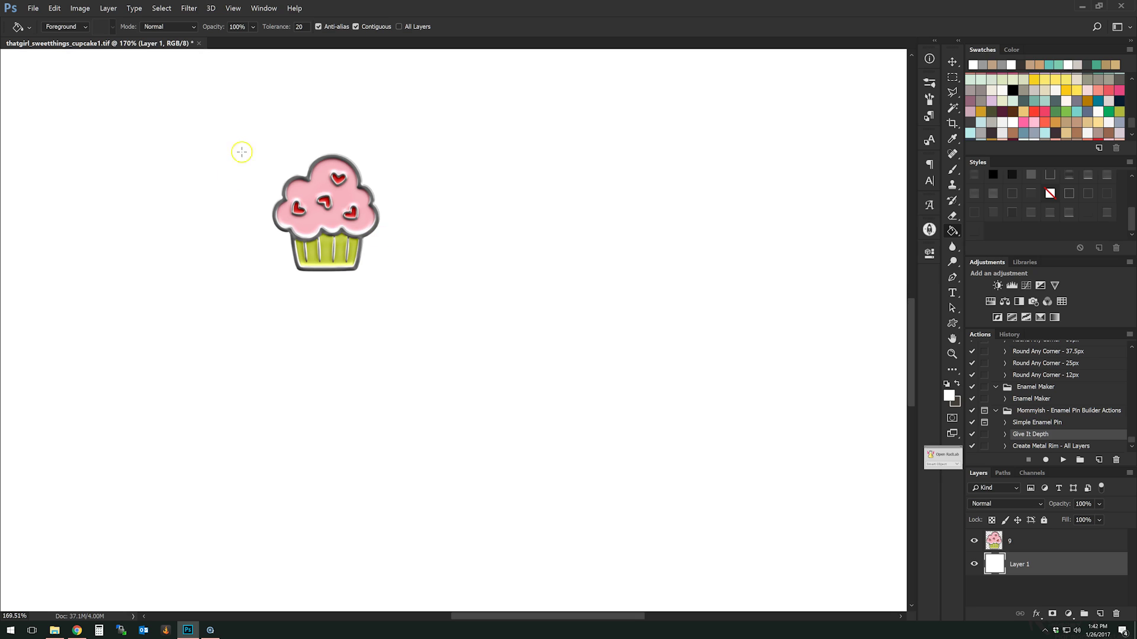
{"action": "left_click", "coordinate": [1054, 540]}
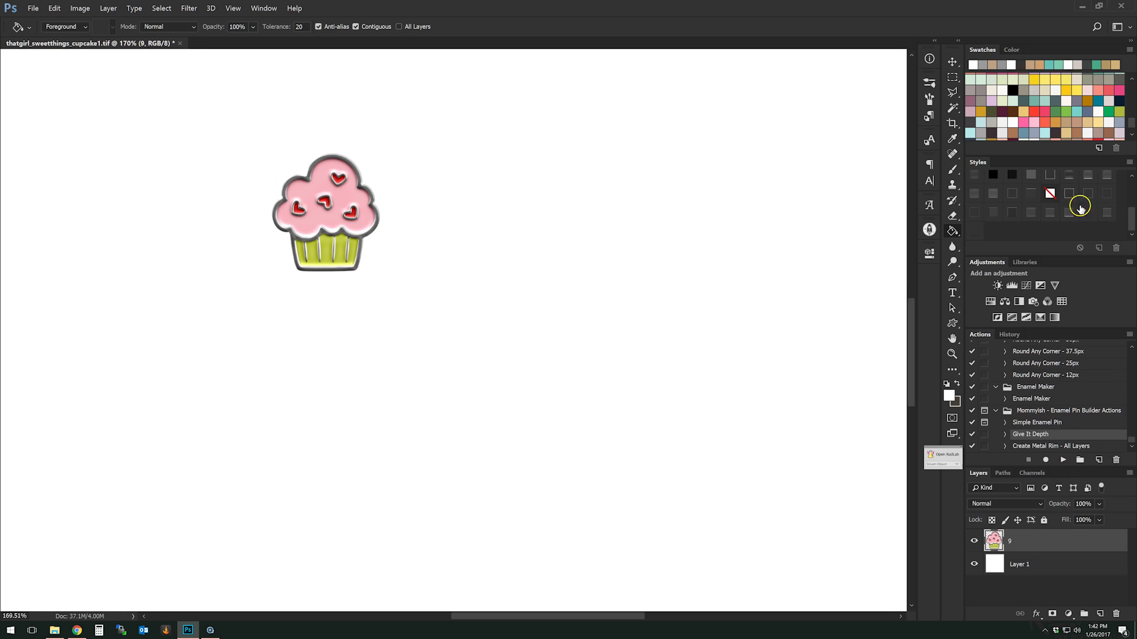
{"action": "left_click_drag", "start_coordinate": [1130, 218], "coordinate": [1131, 179]}
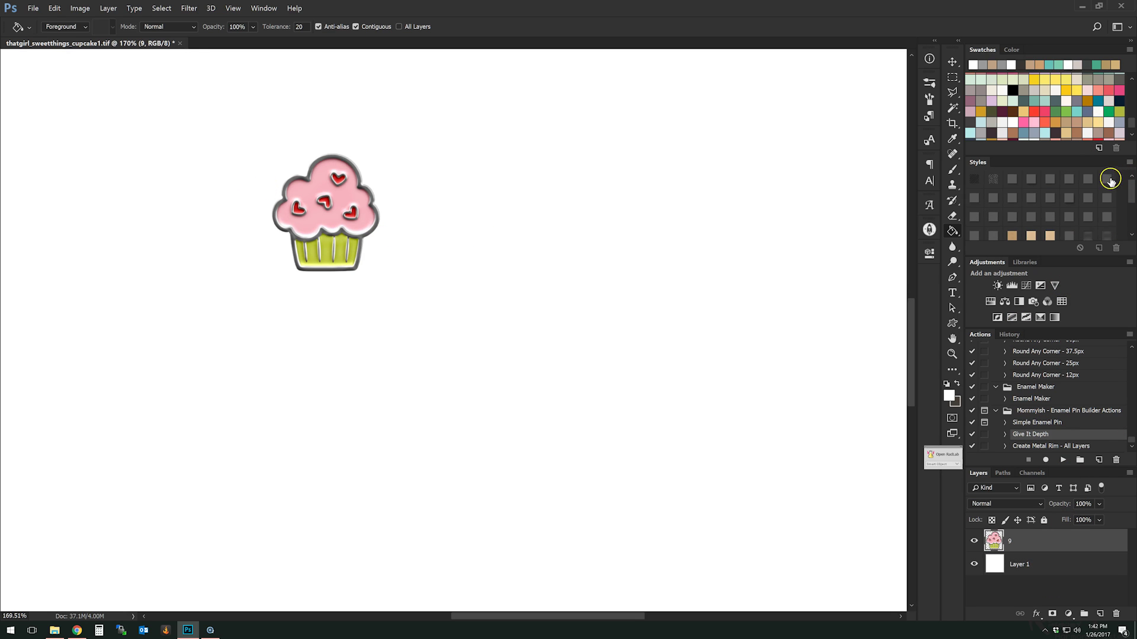
{"action": "left_click", "coordinate": [1107, 179]}
{"action": "left_click", "coordinate": [952, 62]}
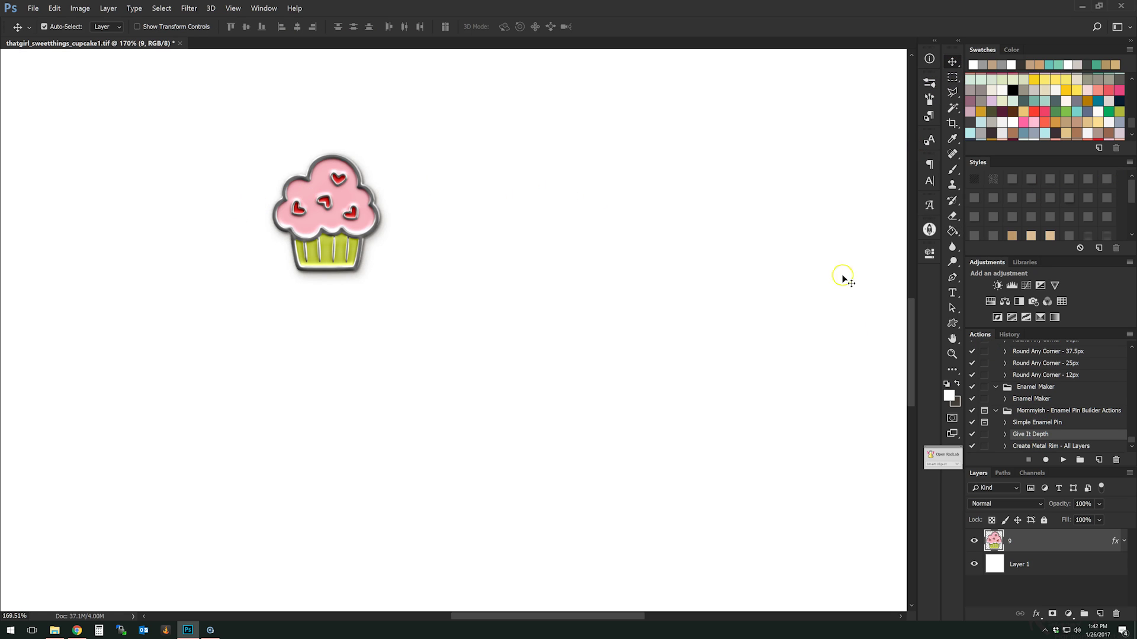
Activate the Custom Shape tool.
{"action": "left_click", "coordinate": [952, 324]}
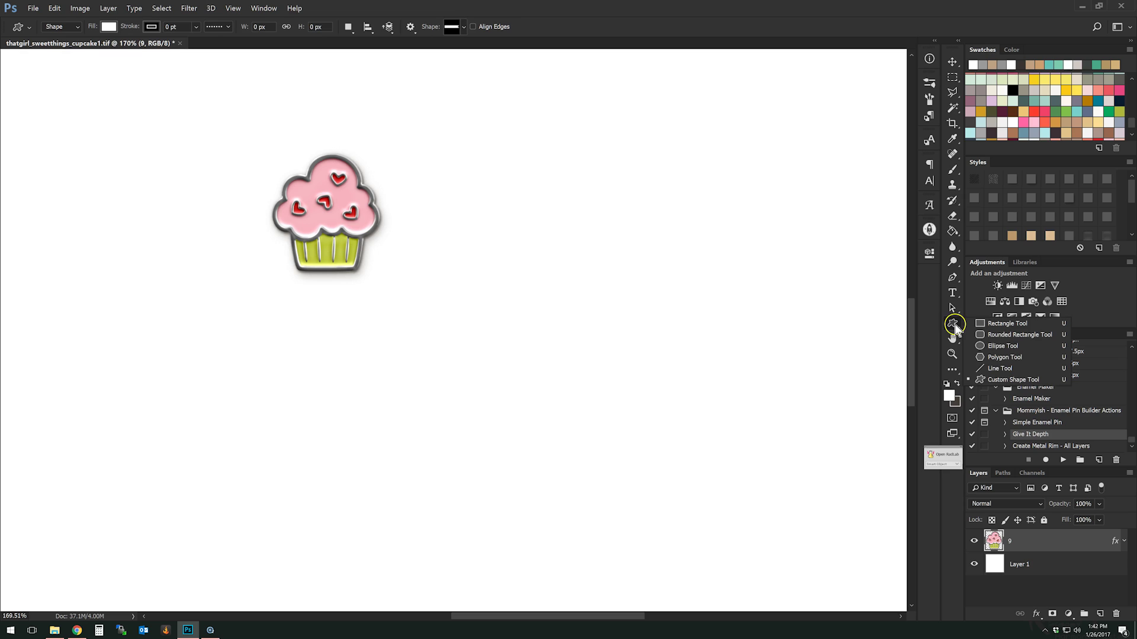
{"action": "left_click", "coordinate": [953, 325]}
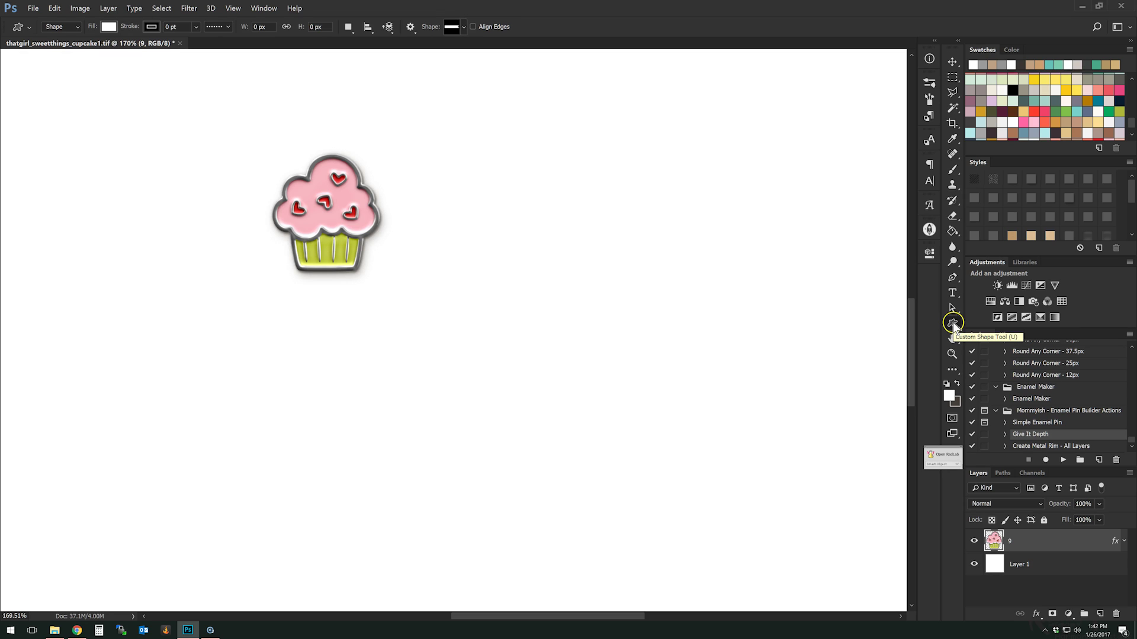